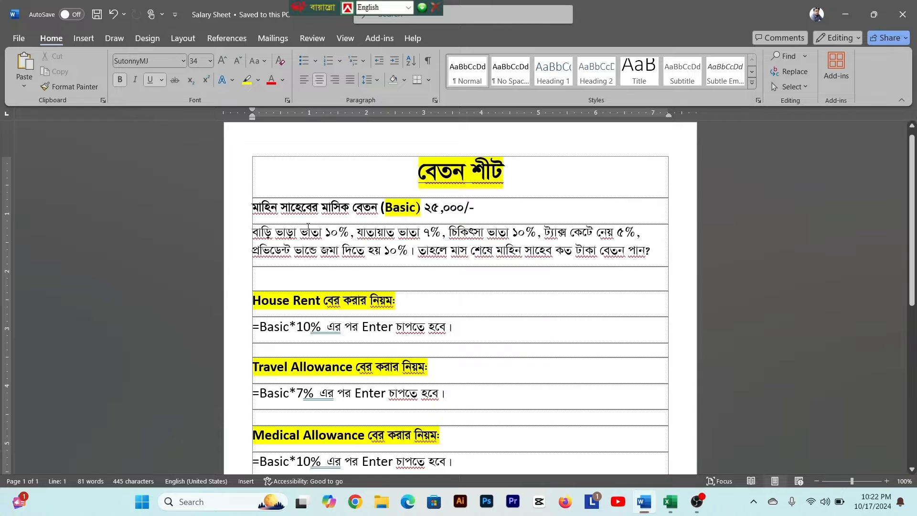
- Examine the salary problem's basic pay and its percentages for house rent, travel, medical, tax and provident fund
left_click(435, 218)
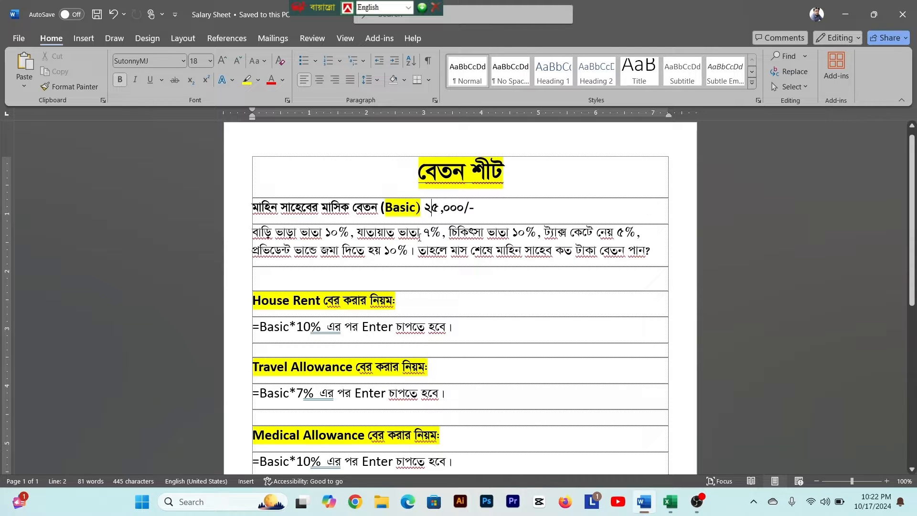
left_click(514, 234)
left_click_drag(585, 234, 621, 234)
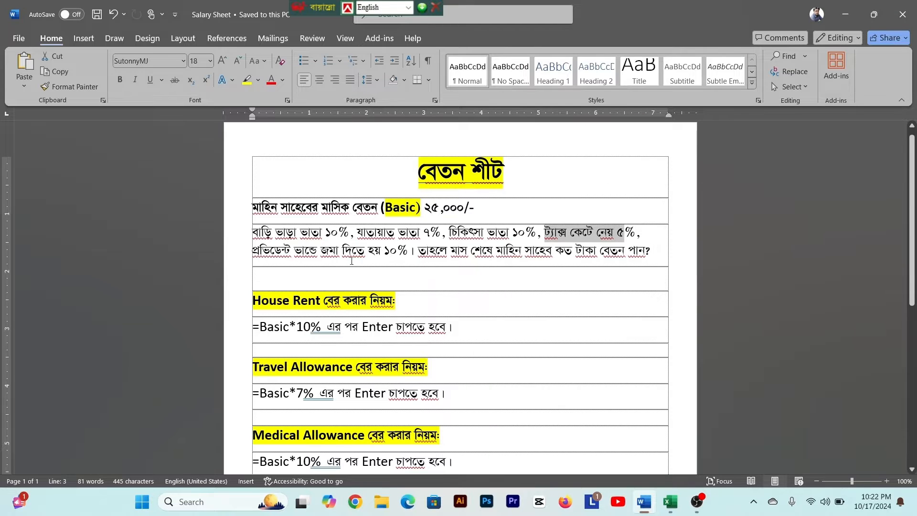
left_click_drag(253, 251, 418, 250)
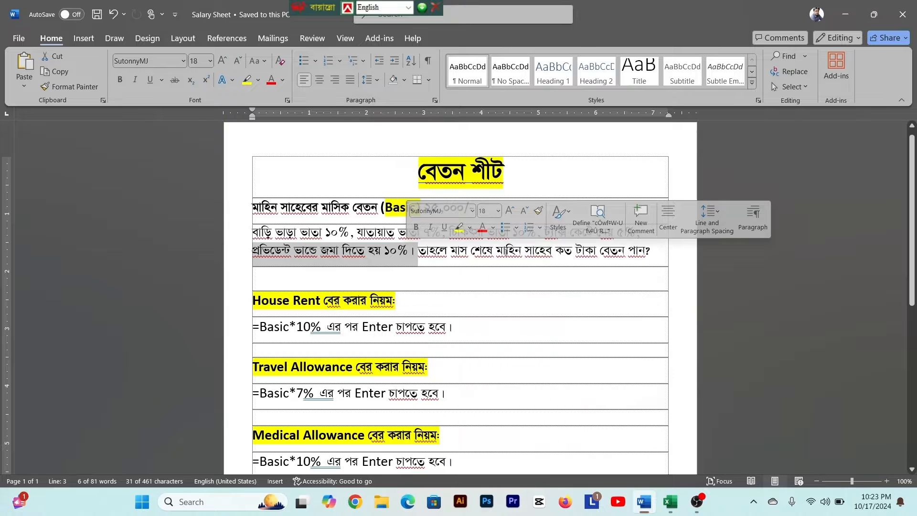
left_click_drag(540, 251, 645, 250)
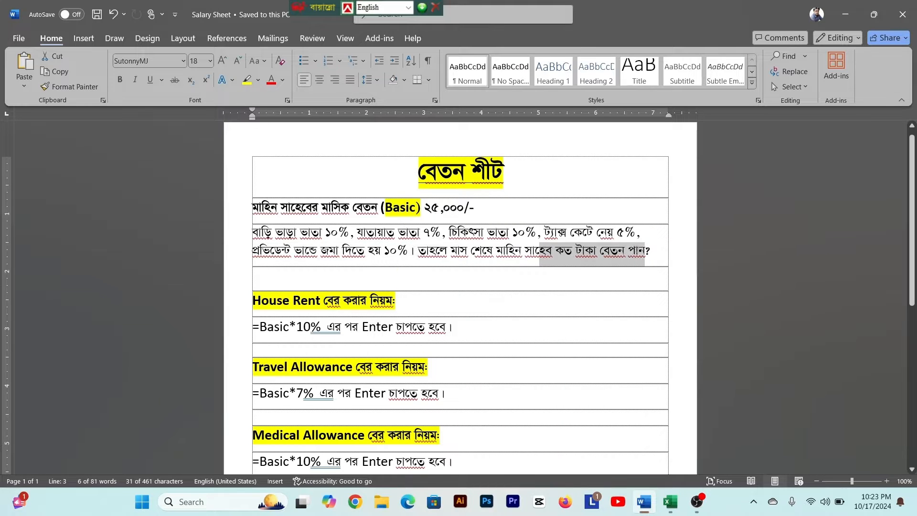
left_click(498, 253)
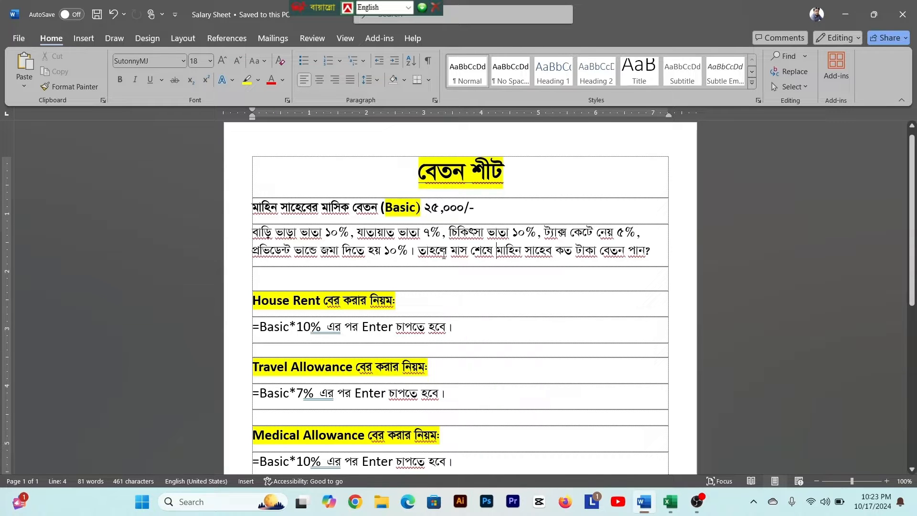
left_click_drag(252, 233, 398, 234)
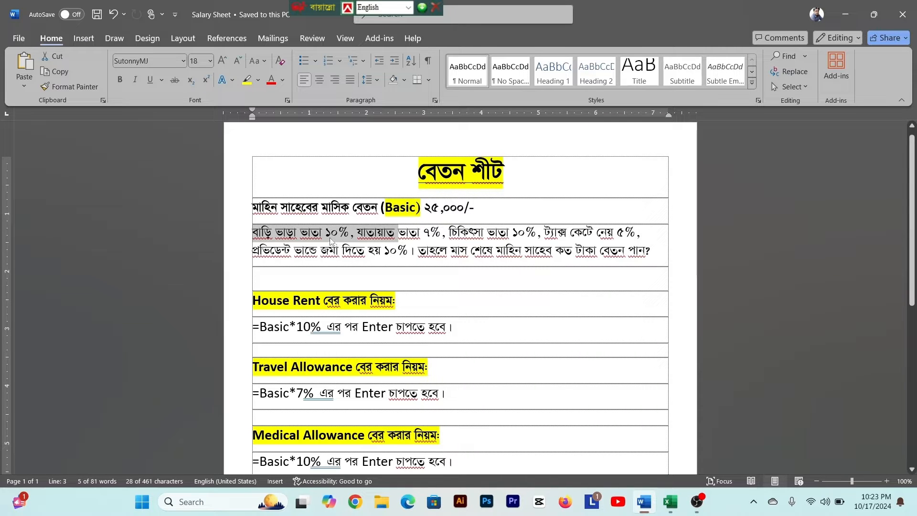
left_click(331, 233)
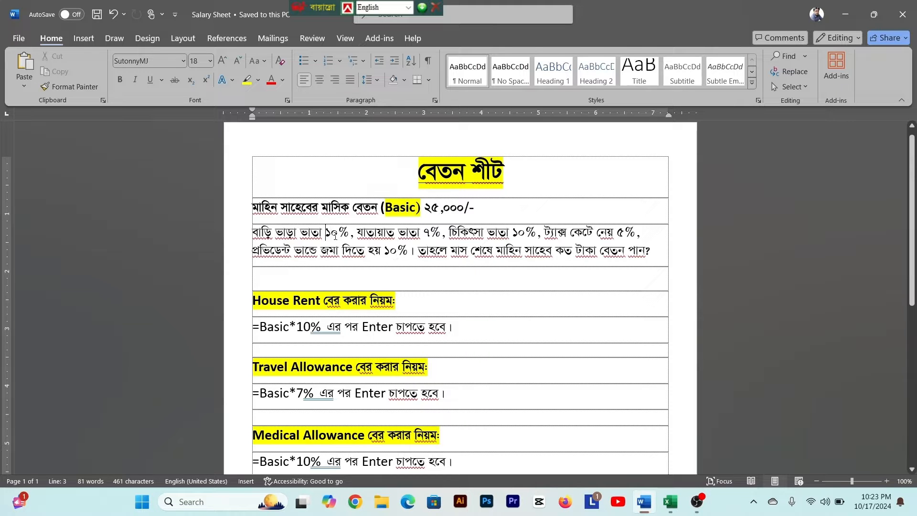
left_click_drag(327, 234, 357, 234)
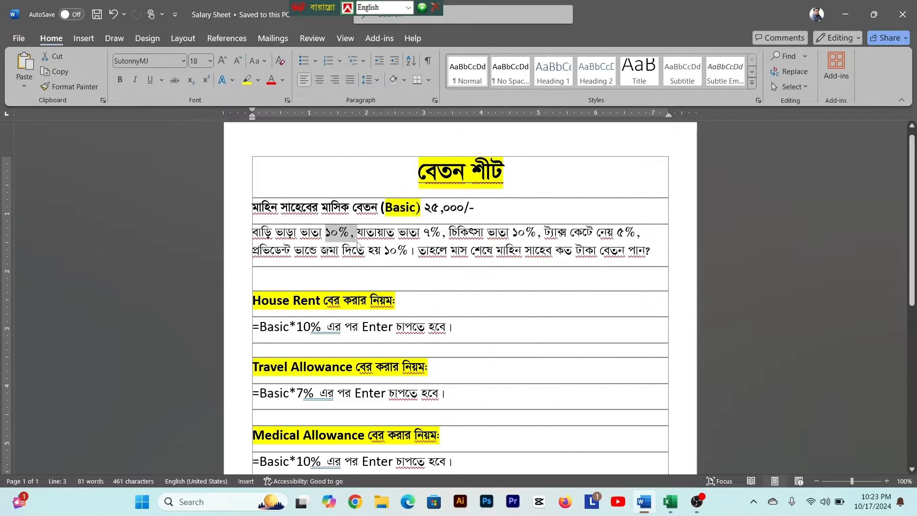
key("Right")
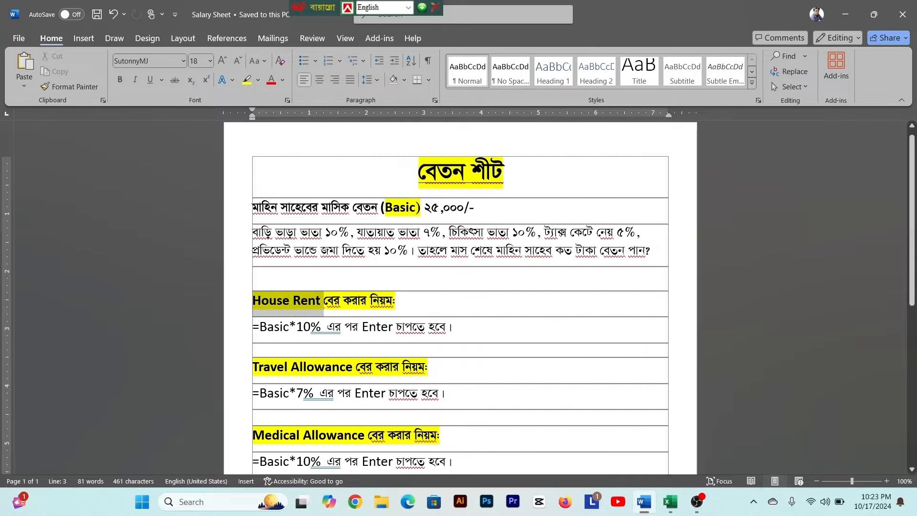
- Review the calculation rules for House Rent, Travel Allowance, Medical Allowance and the sections below them
key("Down")
left_click_drag(259, 331, 327, 330)
left_click(388, 327)
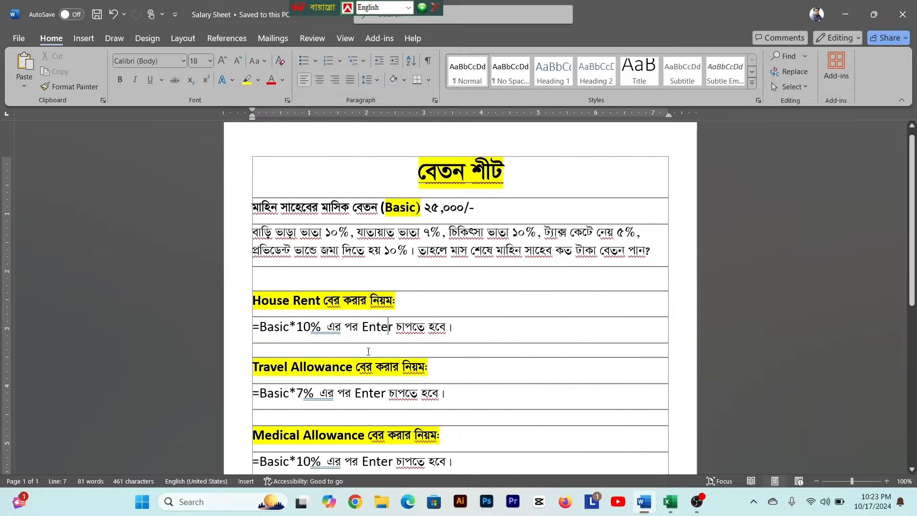
left_click_drag(249, 367, 356, 368)
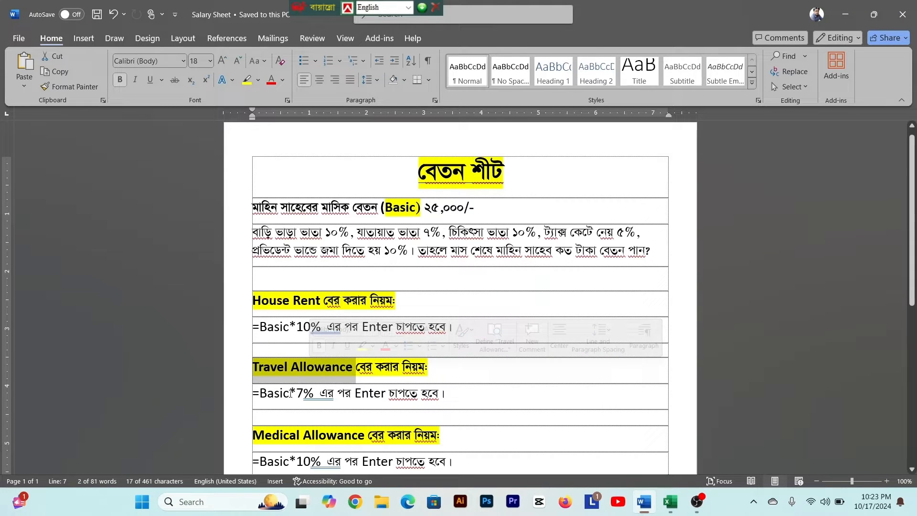
left_click(373, 392)
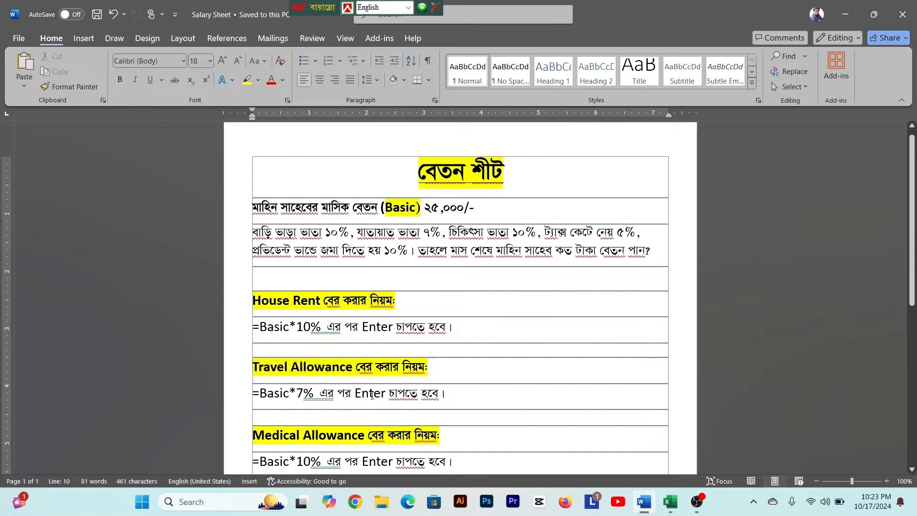
scroll(372, 395, "down", 1)
scroll(372, 395, "down", 2)
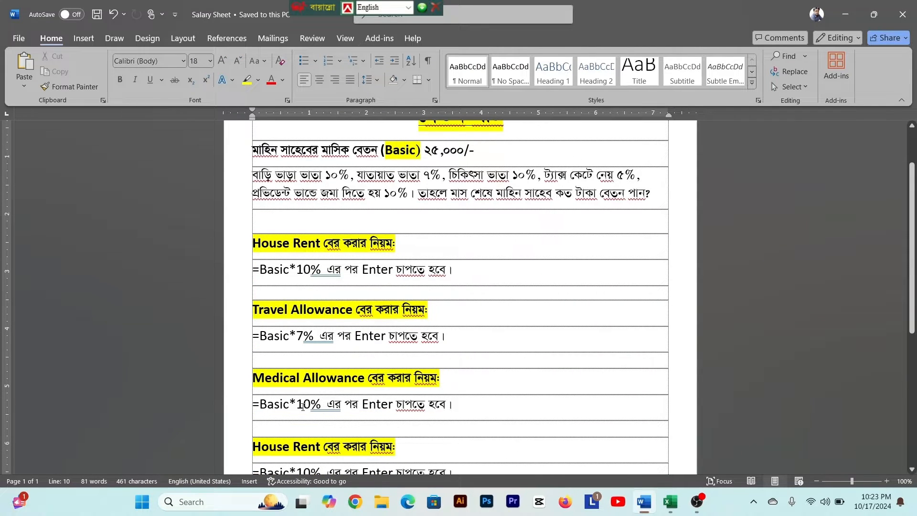
scroll(401, 414, "down", 3)
scroll(380, 415, "up", 6)
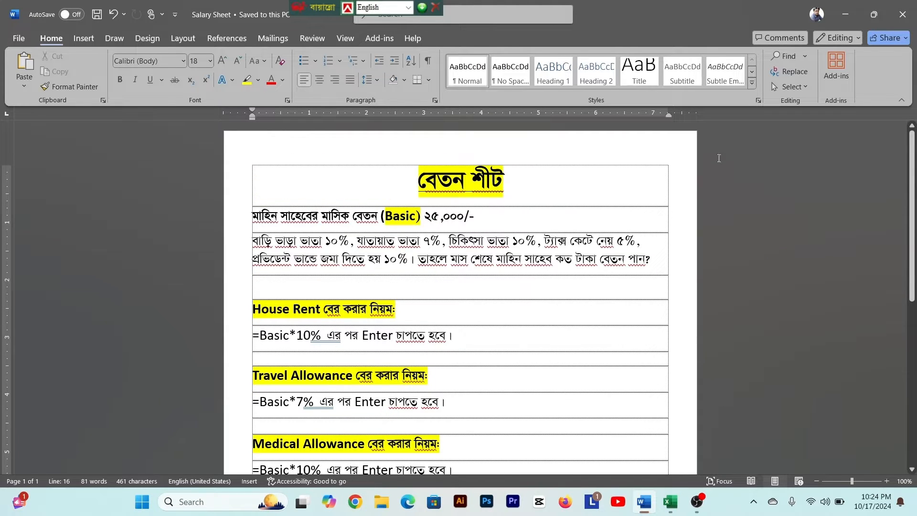
- Go to the desktop and create a new Microsoft Excel Worksheet there named Salary Sheet
key("alt+Tab")
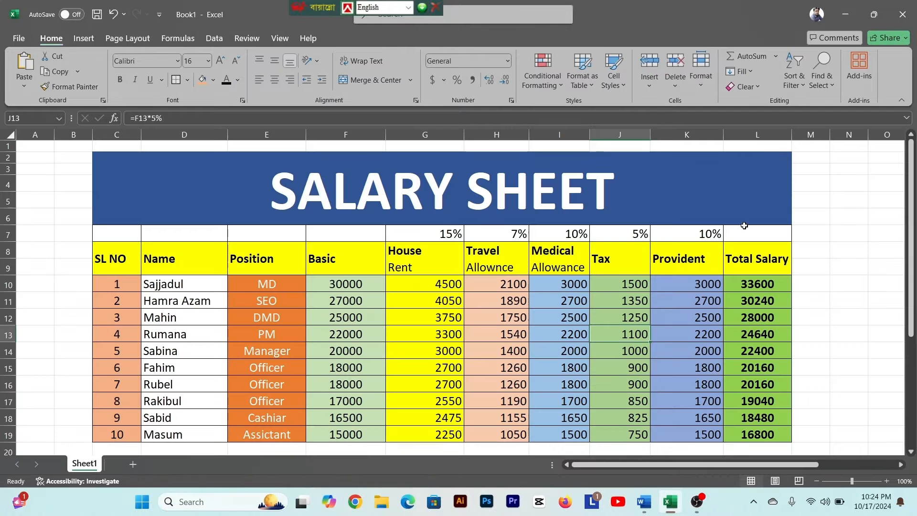
left_click(847, 17)
right_click(325, 192)
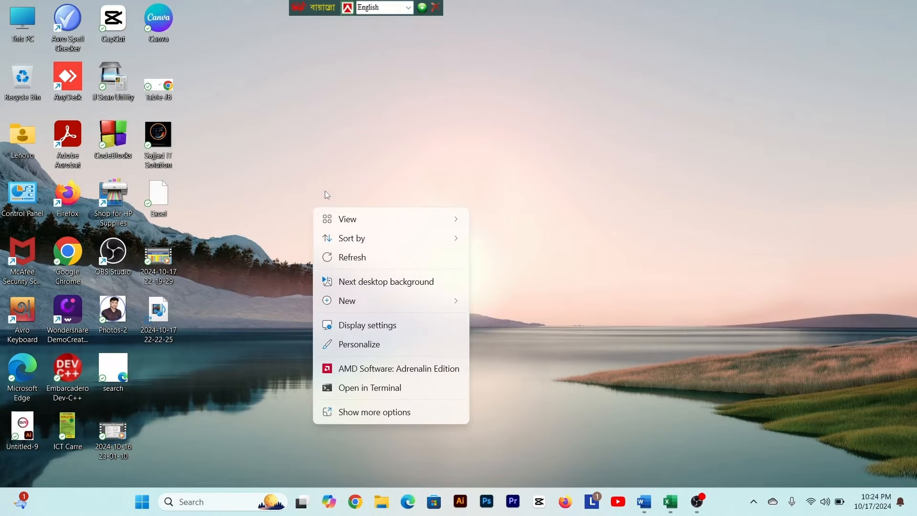
left_click(327, 166)
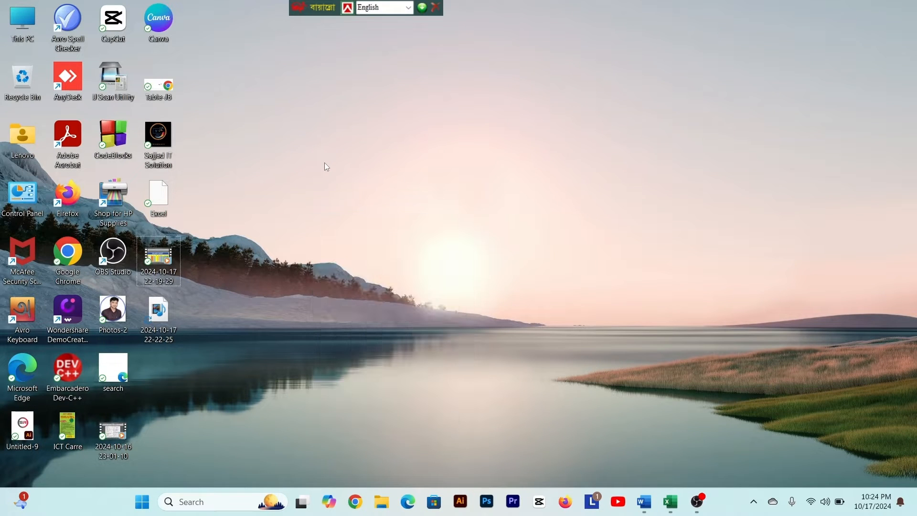
right_click(357, 182)
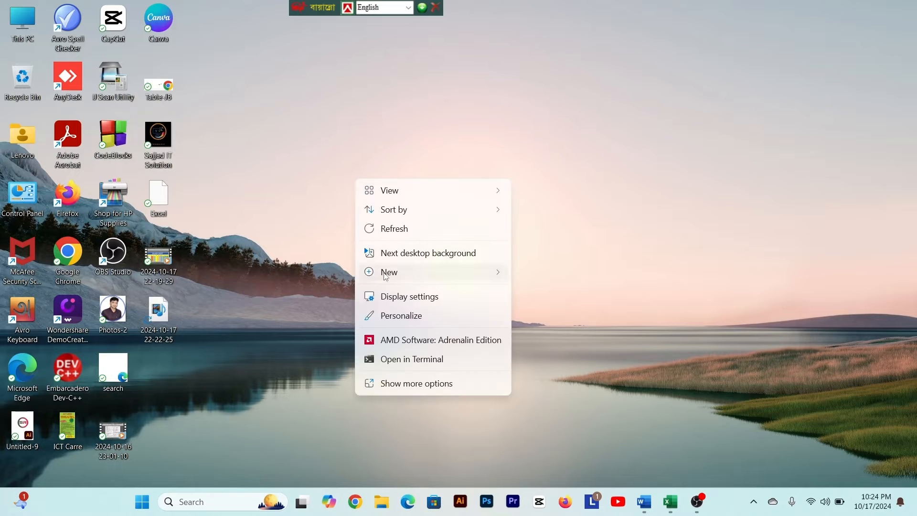
mouse_move(386, 276)
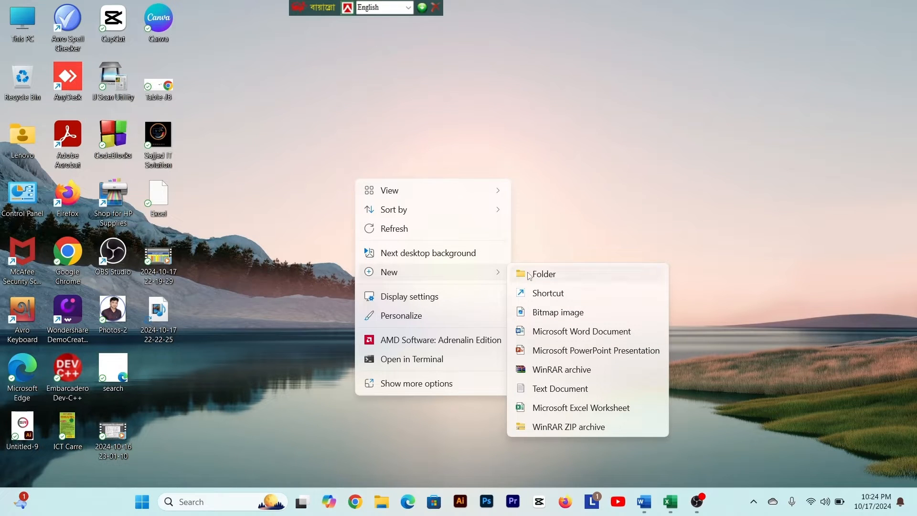
left_click(553, 408)
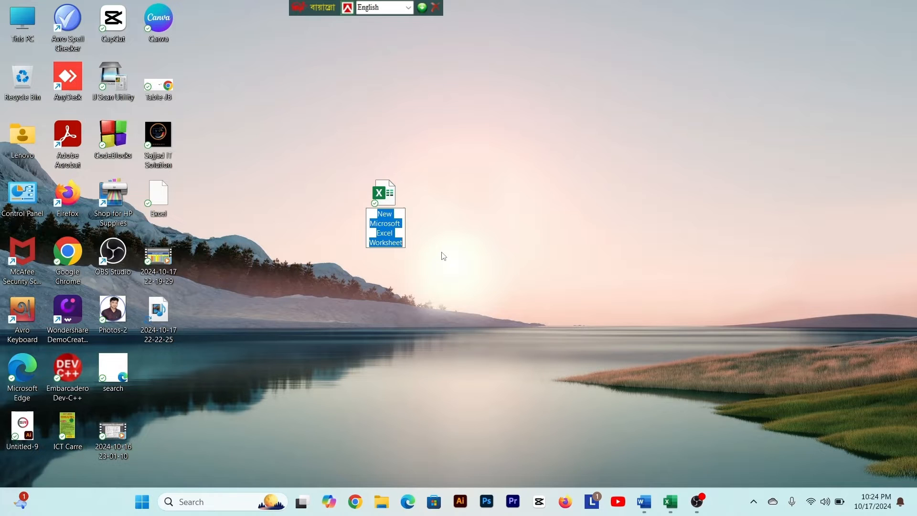
type("Salary Sheet")
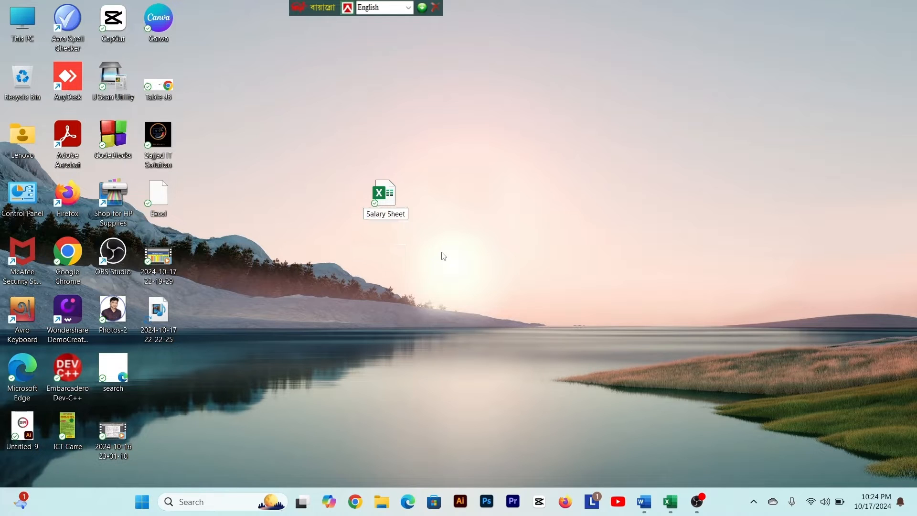
left_click(442, 208)
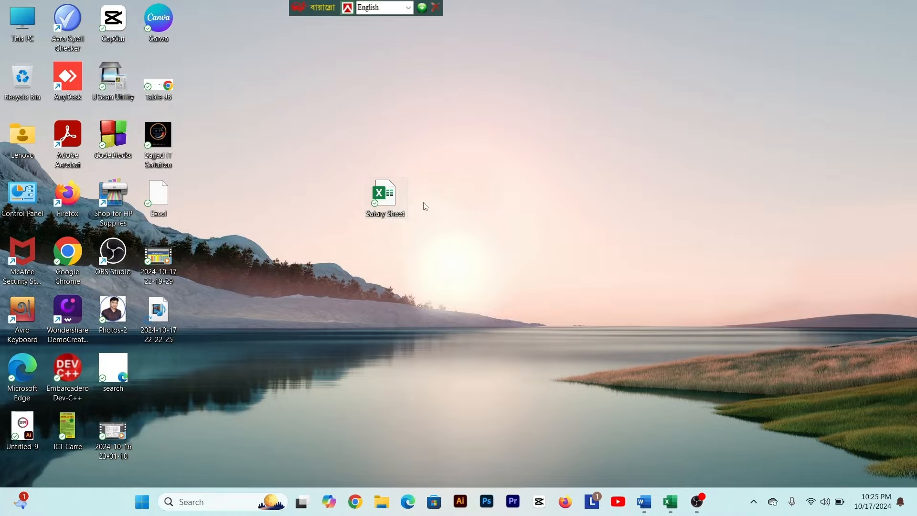
- Move the Salary Sheet file closer to the other desktop icons and open it in Excel, dismissing the AutoSave notice
left_click_drag(386, 198, 294, 168)
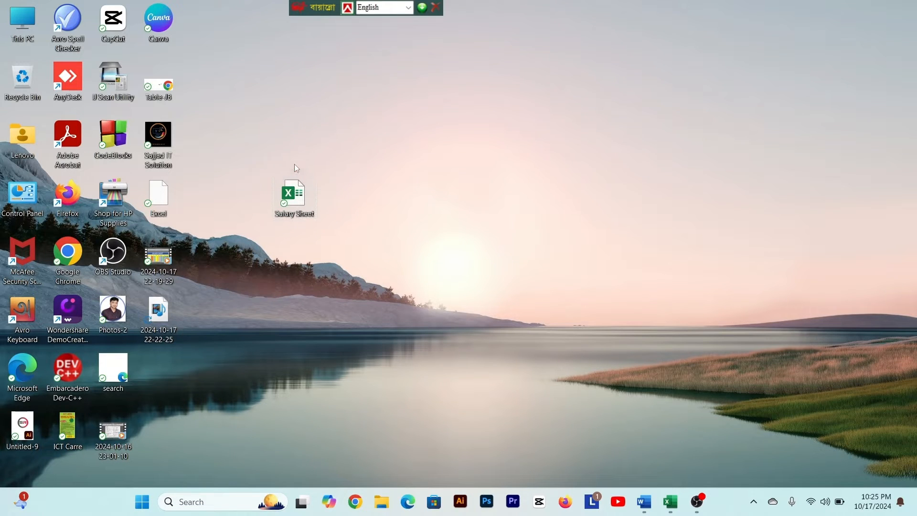
double_click(295, 196)
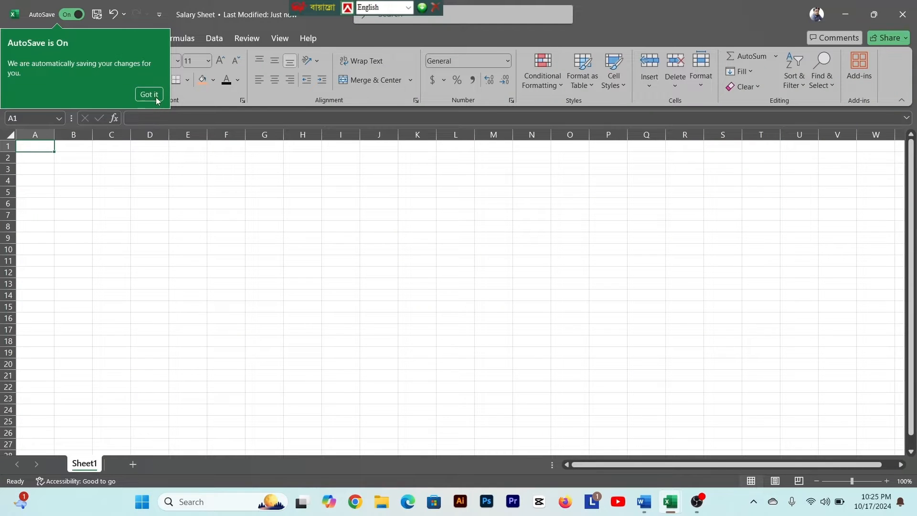
left_click(156, 98)
- Enter the column headers SL NO, POSITION and BASIC in cells B5 to D5
left_click(138, 216)
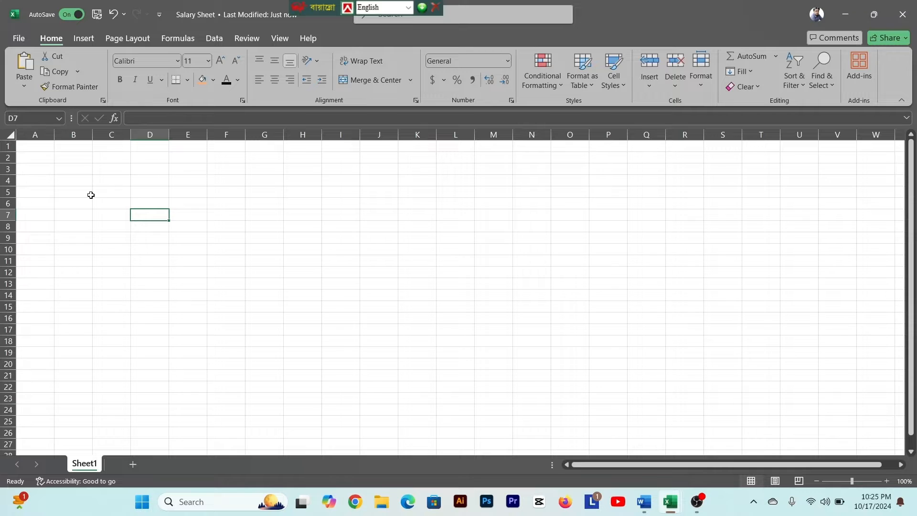
left_click(116, 194)
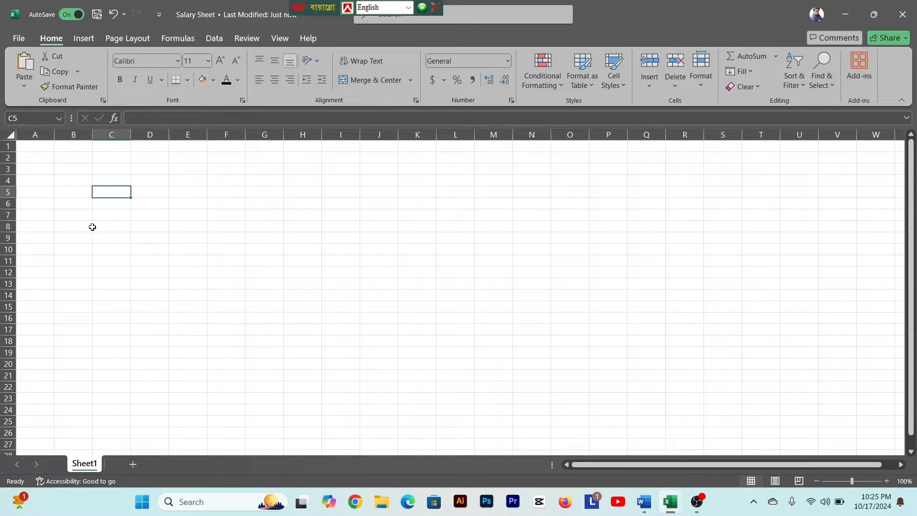
left_click(80, 192)
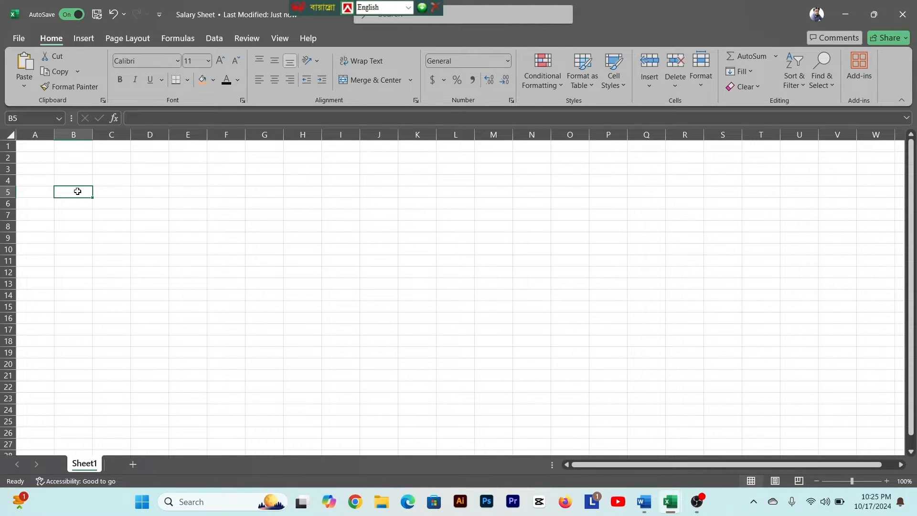
type("SL NO")
key("Tab")
type("BASIC")
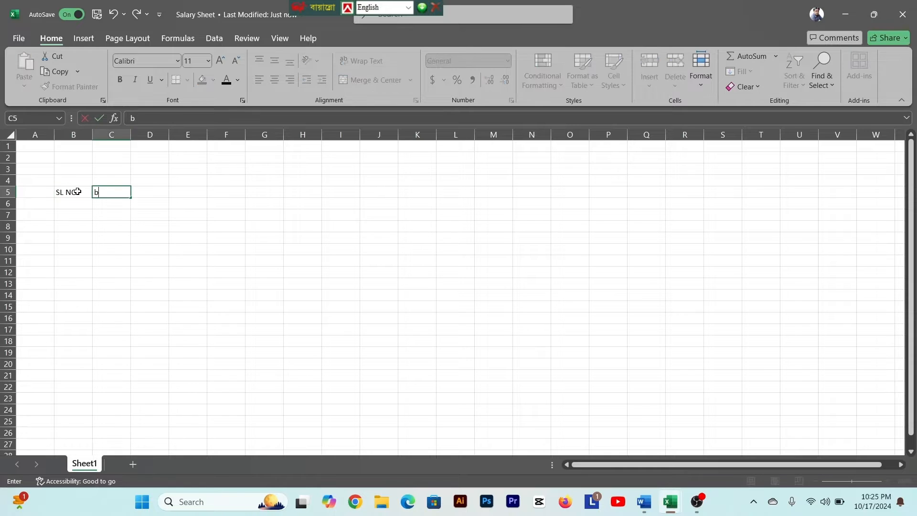
left_click(107, 200)
type("POSITION")
key("Tab")
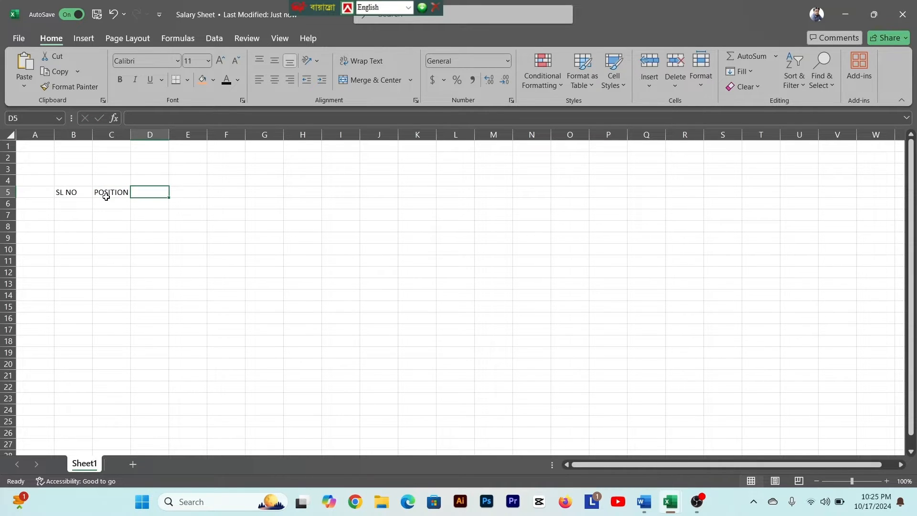
type("BASIC")
key("Tab")
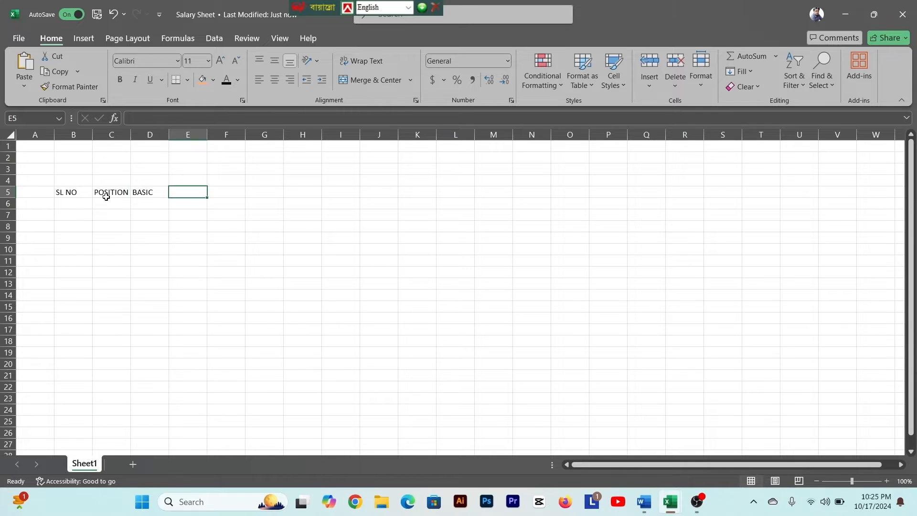
- Switch to the Word document and change the repeated House Rent heading below the Medical Allowance section to Provident Fund
key("alt+Tab")
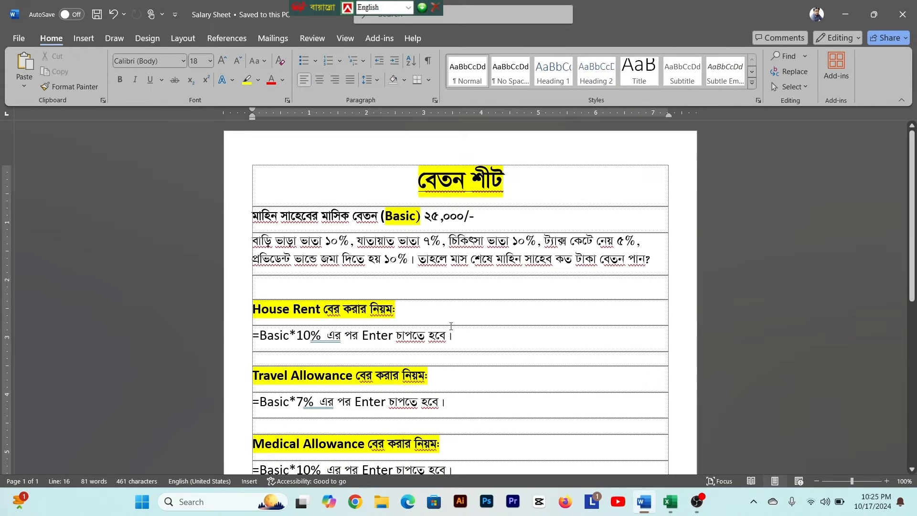
left_click(308, 316)
scroll(288, 419, "down", 4)
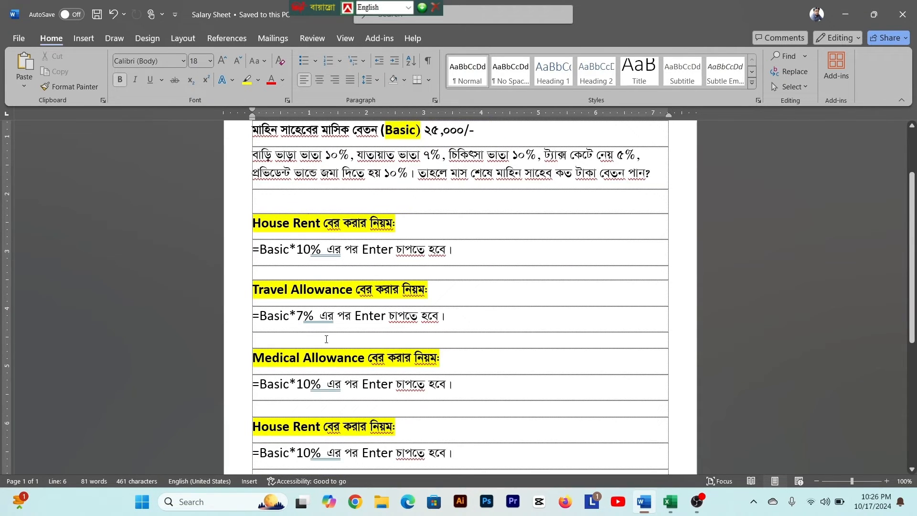
scroll(326, 339, "down", 5)
left_click_drag(253, 313, 290, 313)
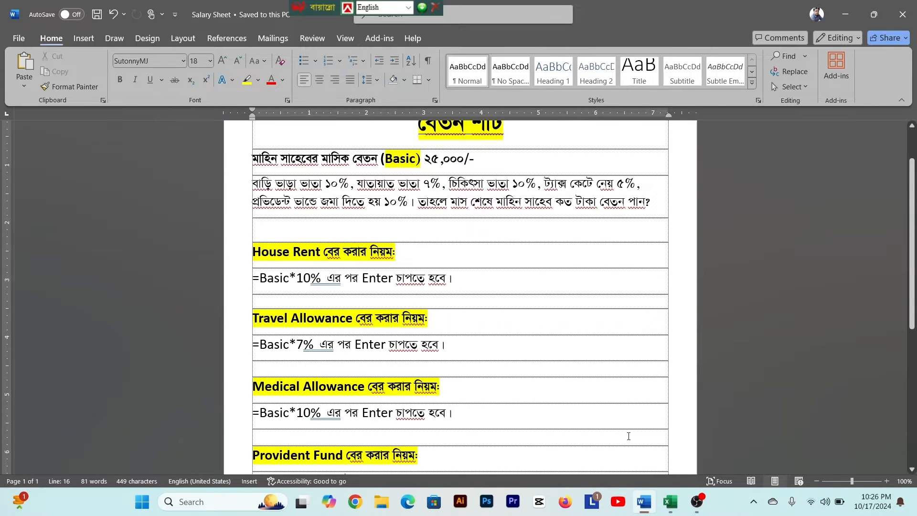
- Switch to the Salary Sheet workbook in Excel and set the font size of cells B5 to M20 to 16
left_click(670, 501)
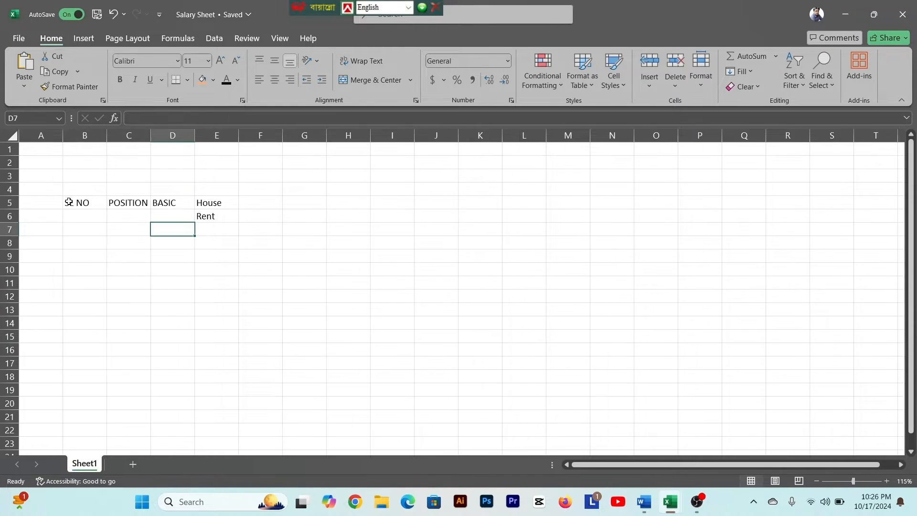
left_click_drag(69, 201, 589, 406)
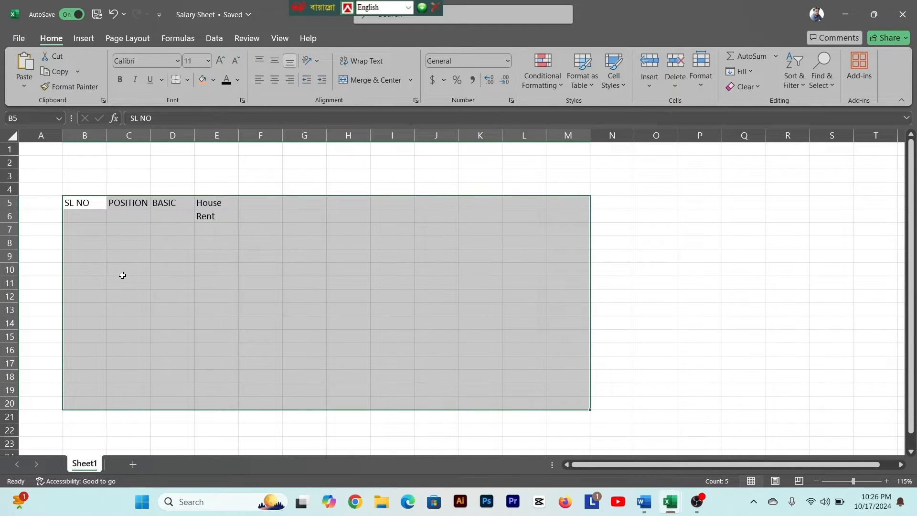
left_click(208, 66)
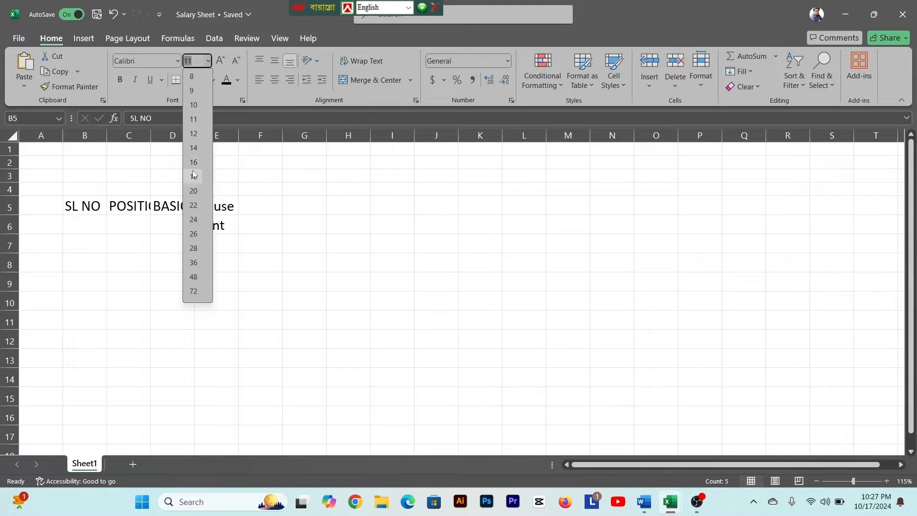
left_click(193, 177)
left_click(209, 61)
left_click(193, 159)
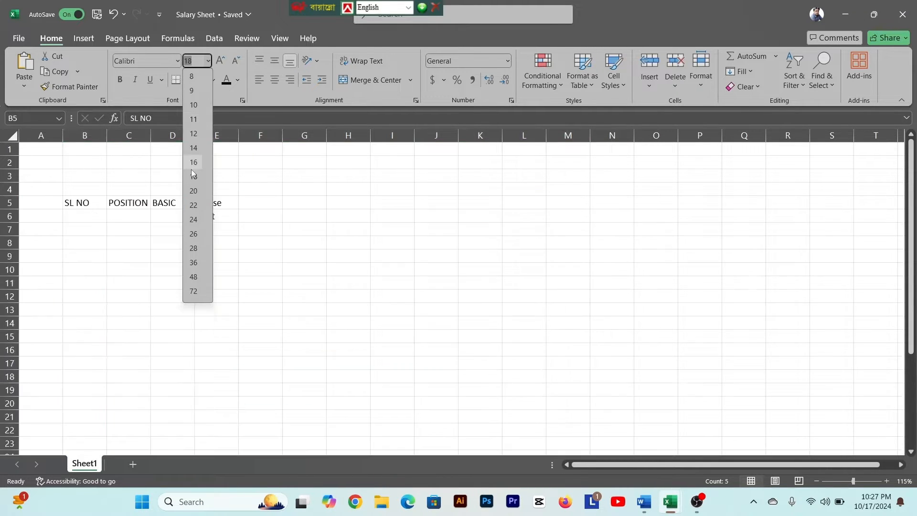
- Widen column B and fill cells B6 to B15 with the serial numbers 1 to 10
left_click(83, 243)
left_click_drag(107, 136, 124, 138)
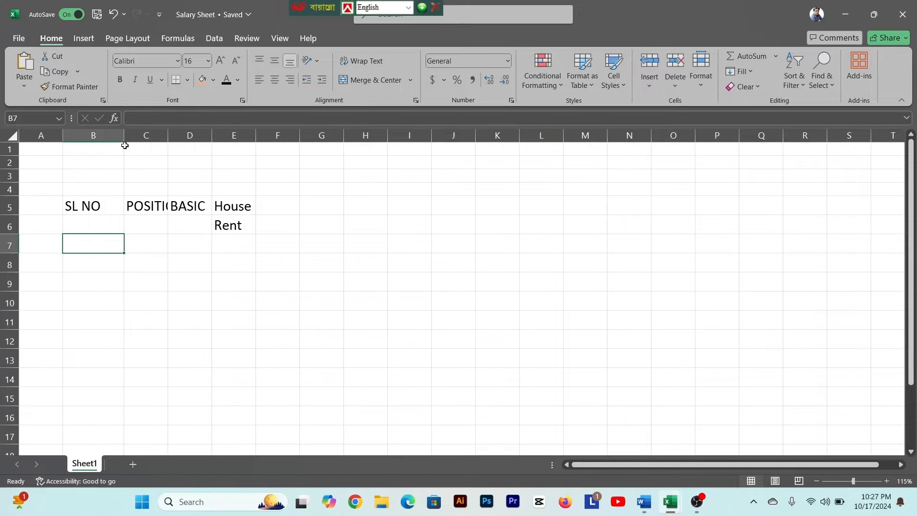
left_click(93, 218)
type("1")
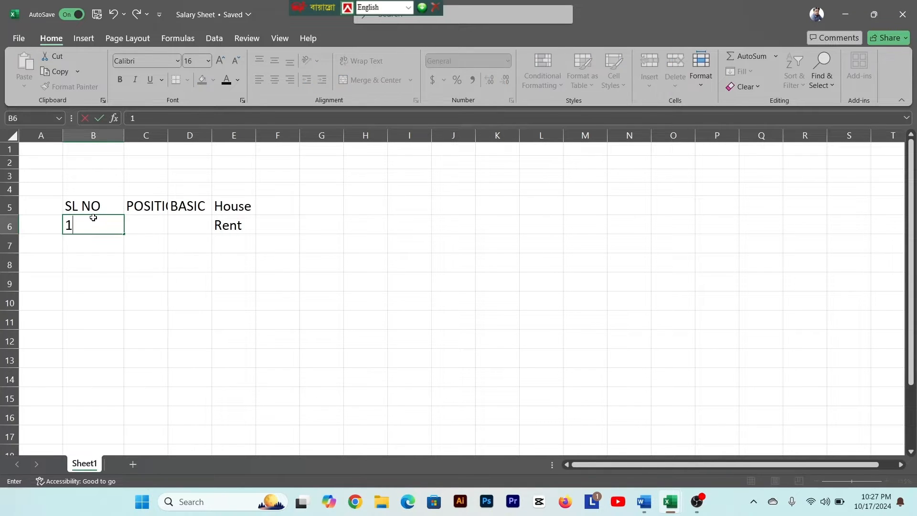
key("Return")
type("2")
key("ctrl+Return")
left_click_drag(99, 226, 138, 405)
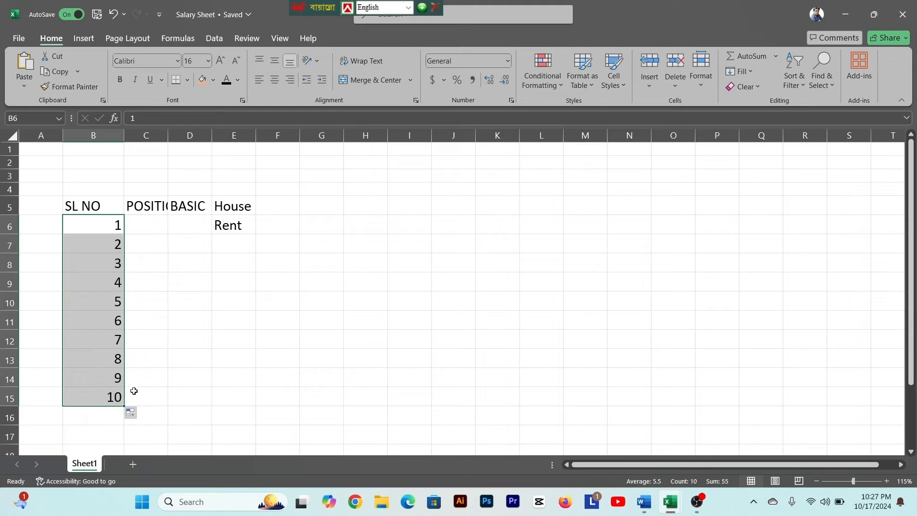
- Centre the serial numbers horizontally and widen column C so the whole POSITION header fits
left_click(275, 79)
left_click(147, 238)
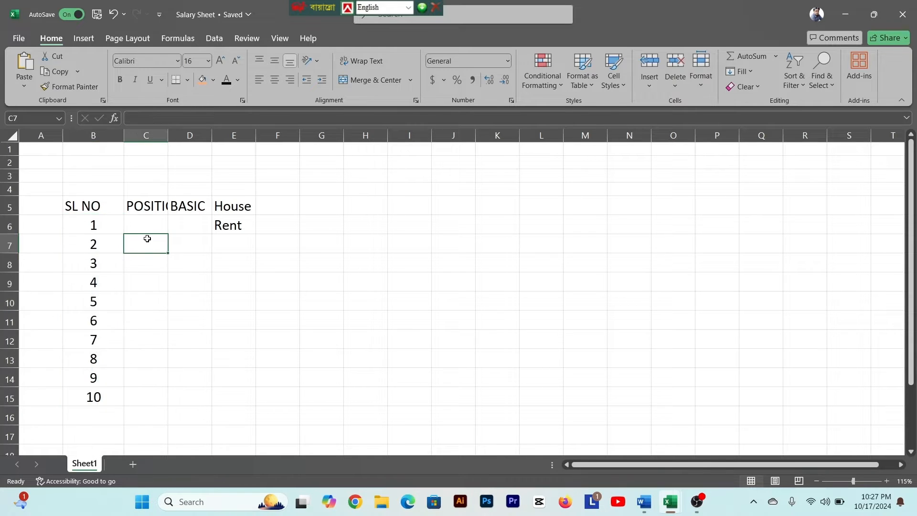
left_click_drag(168, 135, 200, 136)
left_click(163, 223)
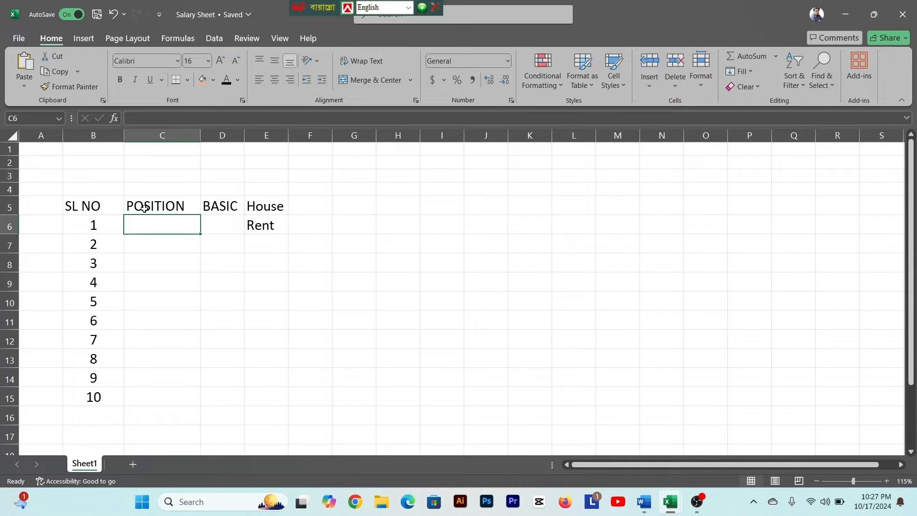
- Insert a new column before POSITION, enter the header NAME in C5 and widen the new column
left_click(140, 136)
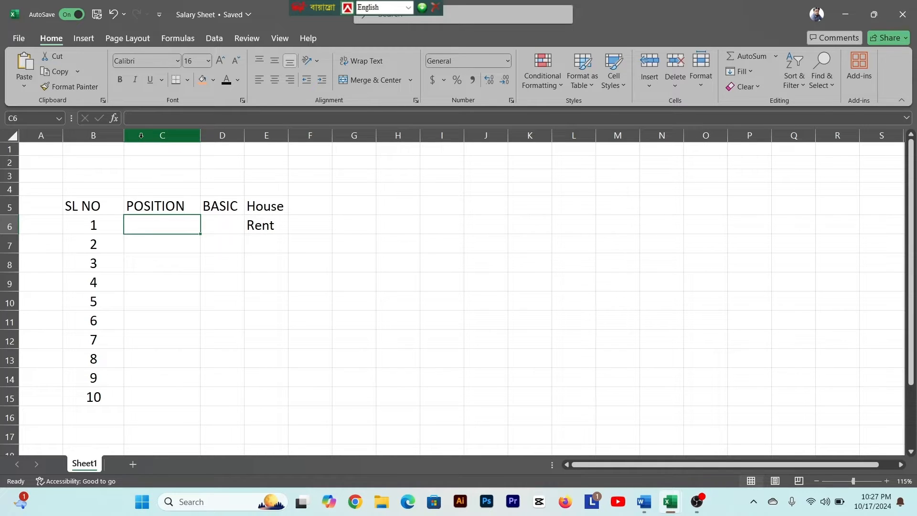
right_click(140, 136)
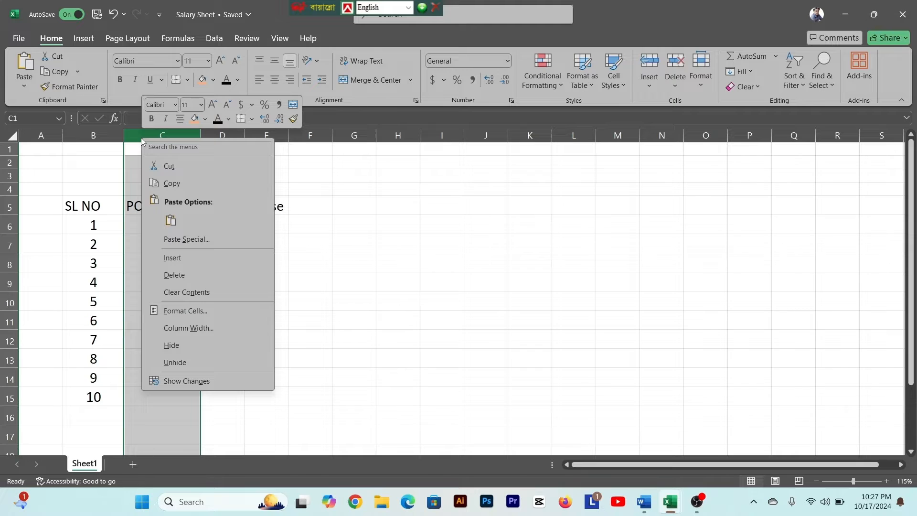
left_click(182, 258)
left_click(169, 245)
left_click(150, 208)
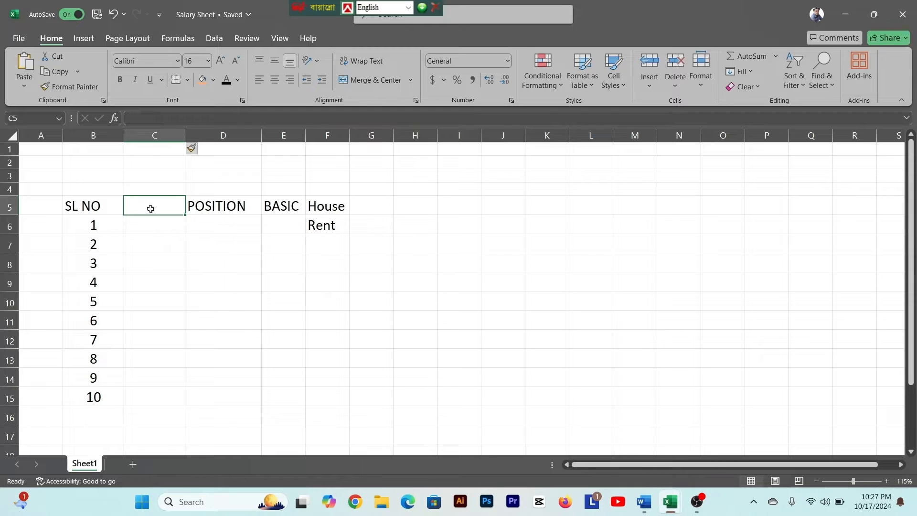
type("NAME")
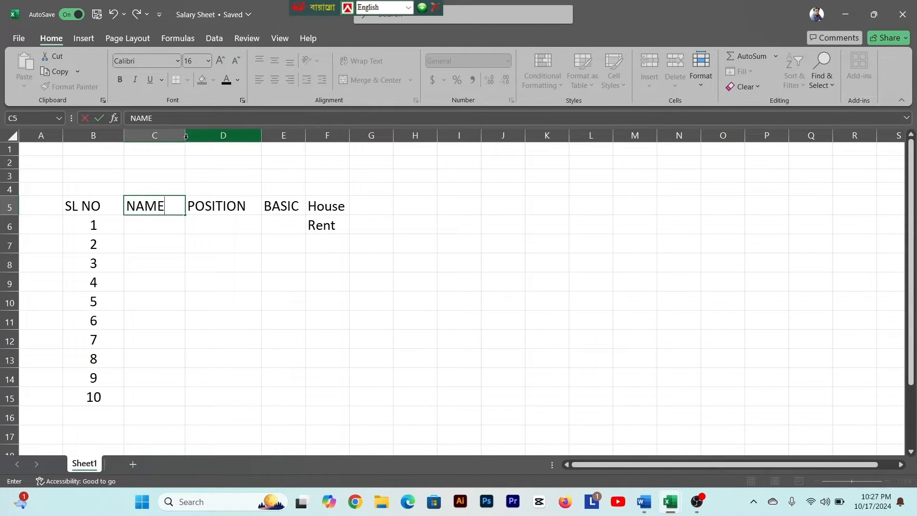
left_click_drag(185, 135, 204, 135)
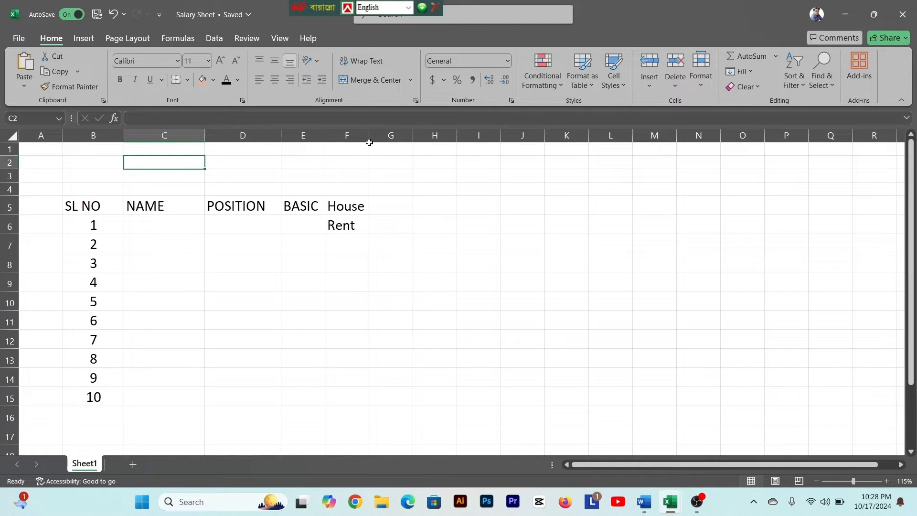
- Widen column F, which holds the House Rent header
left_click(384, 149)
left_click_drag(370, 145, 381, 148)
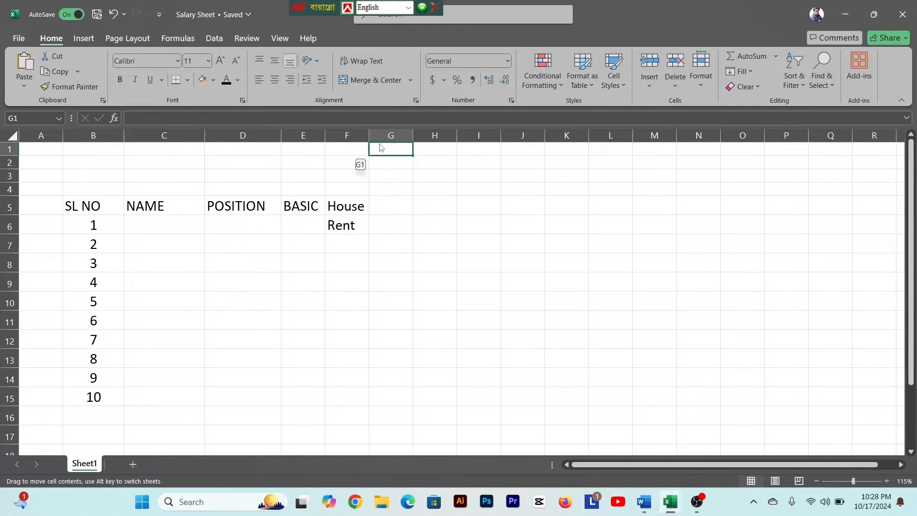
left_click_drag(381, 148, 381, 148)
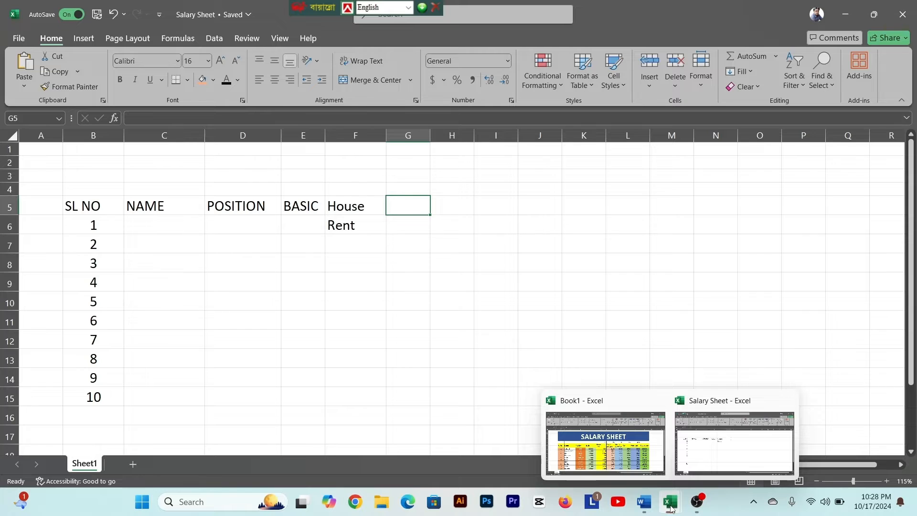
- Check the travel allowance in the Word document, and enter Travels in G5 and Allowance in G6 of Salary Sheet, widening column G
left_click(644, 501)
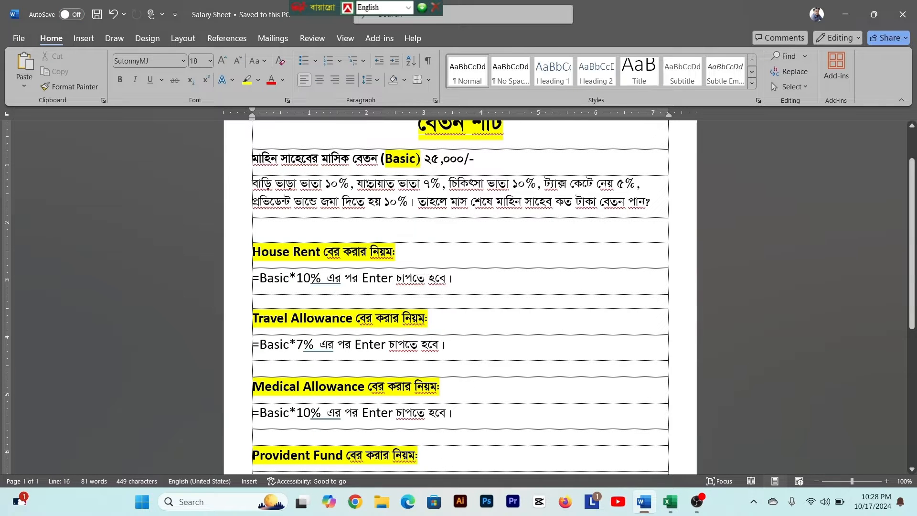
left_click_drag(366, 183, 397, 184)
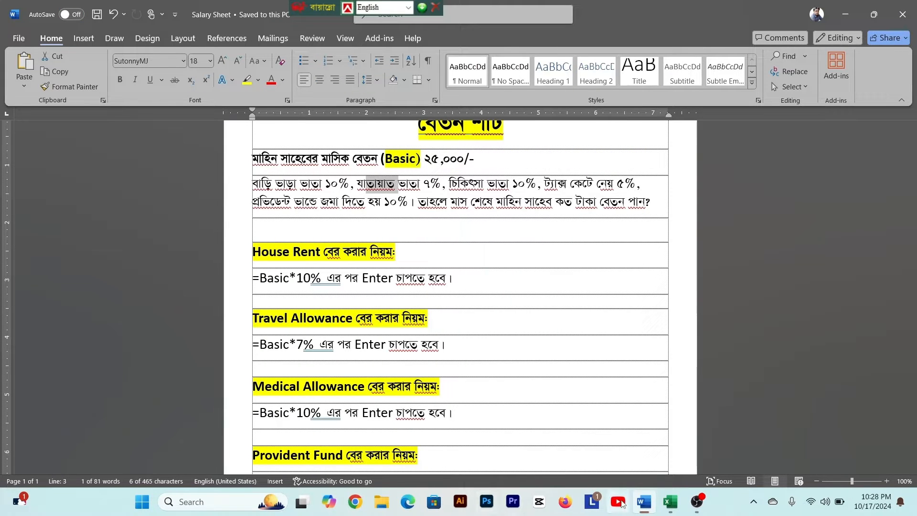
mouse_move(648, 512)
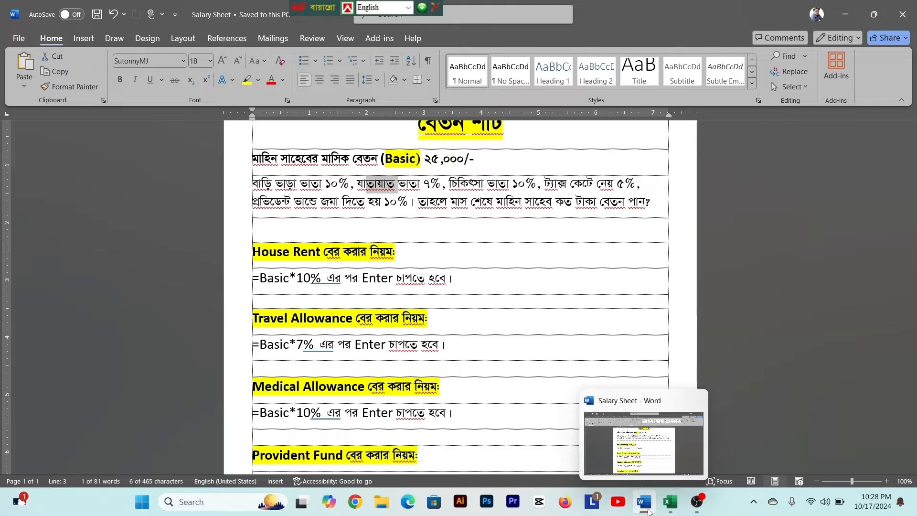
left_click(670, 502)
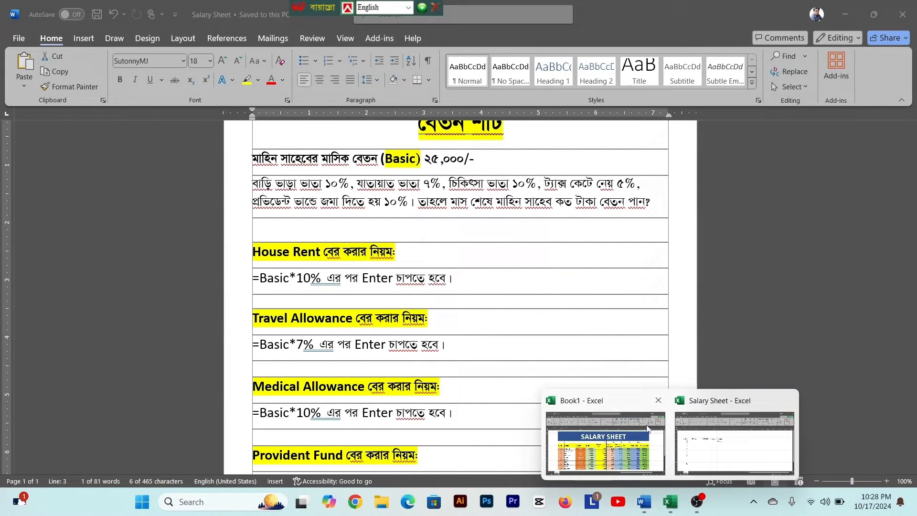
left_click(711, 440)
type("Travels")
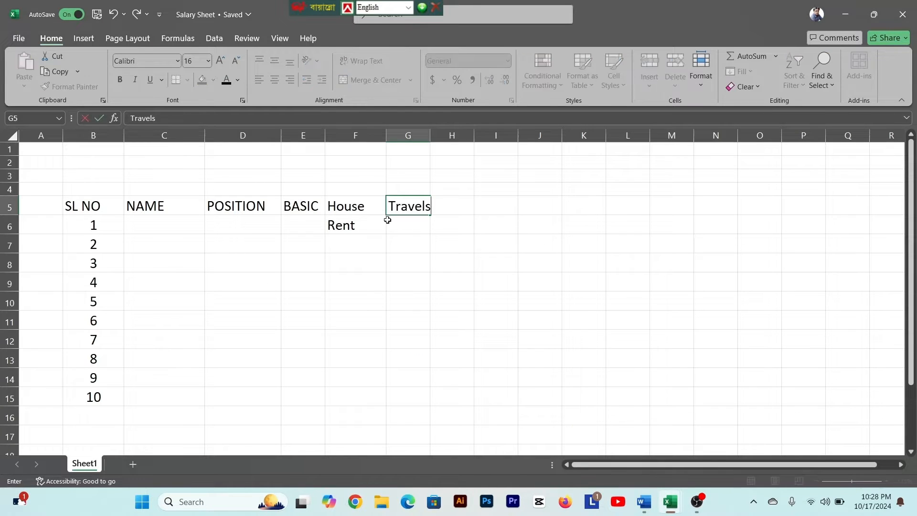
left_click(411, 227)
type("Allowance")
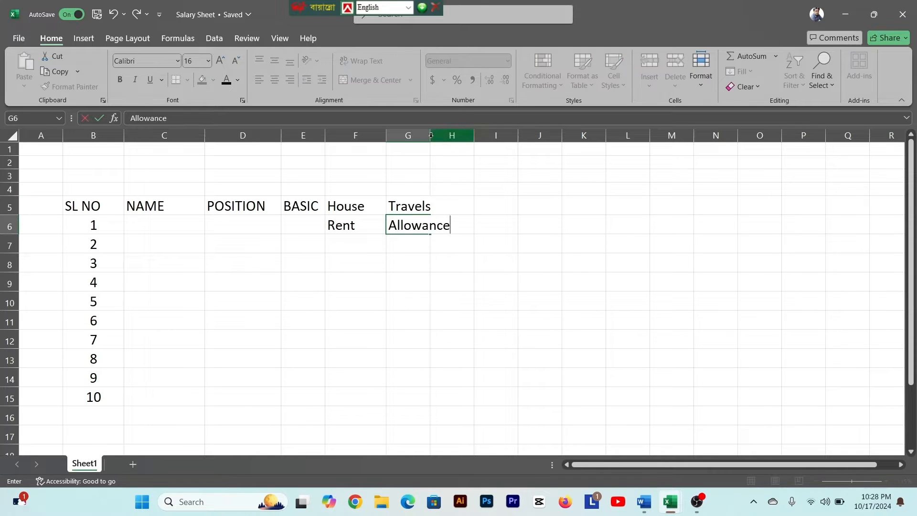
left_click(420, 149)
left_click_drag(430, 136, 462, 137)
- Check the next allowance in the Word document, and enter Medical in H5 and Allowance in H6 of Salary Sheet, widening column H
left_click(484, 205)
left_click(645, 504)
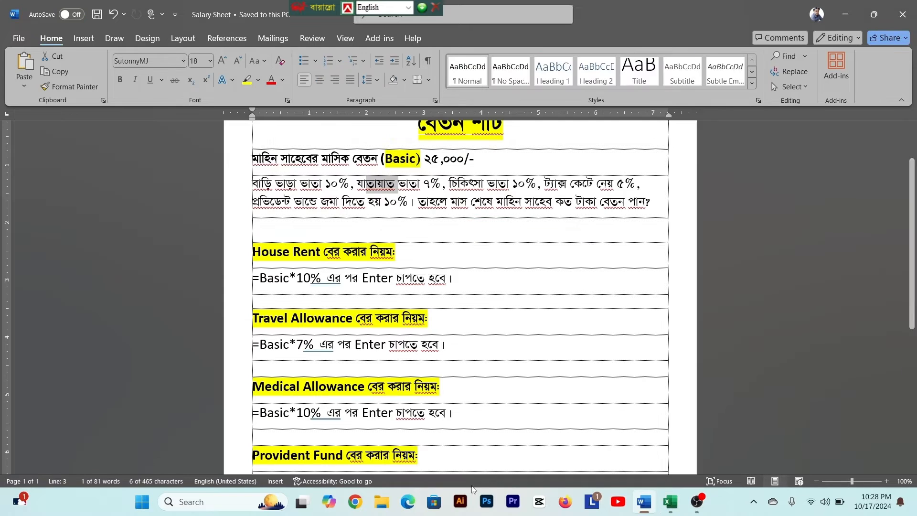
mouse_move(671, 501)
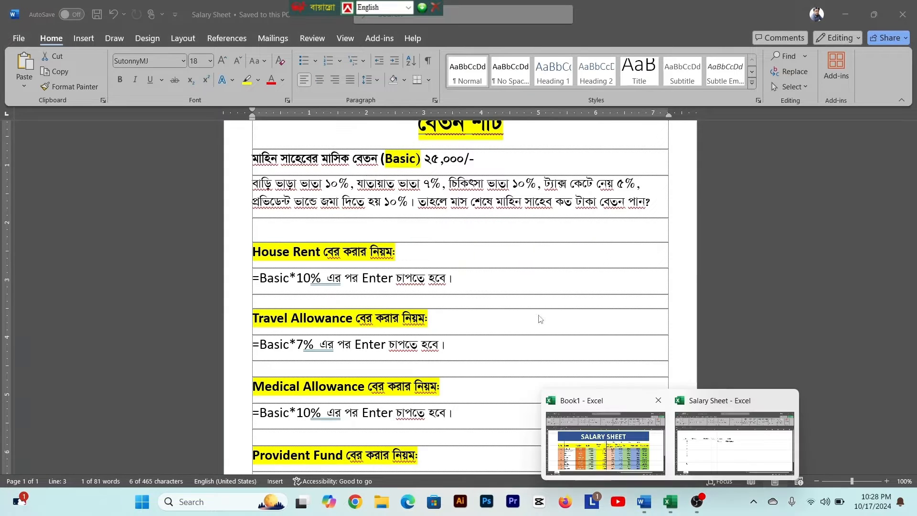
left_click(703, 466)
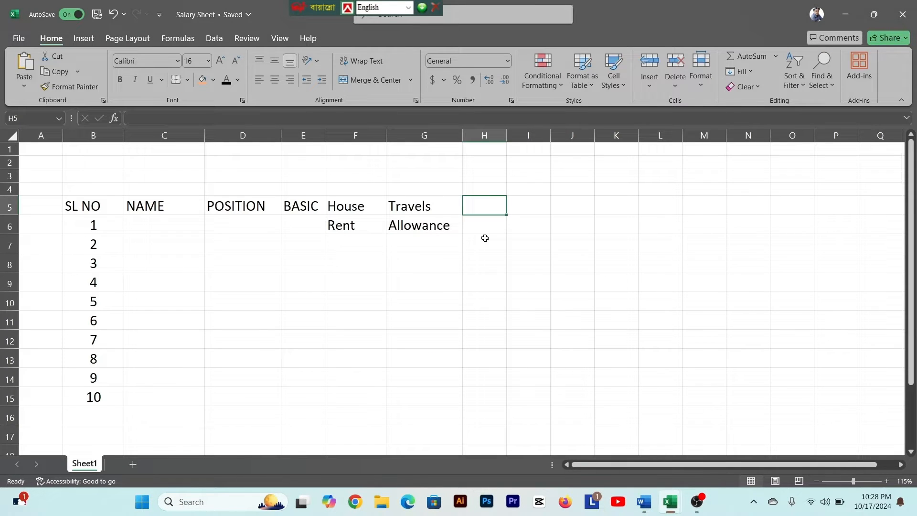
type("Medical")
key("Return")
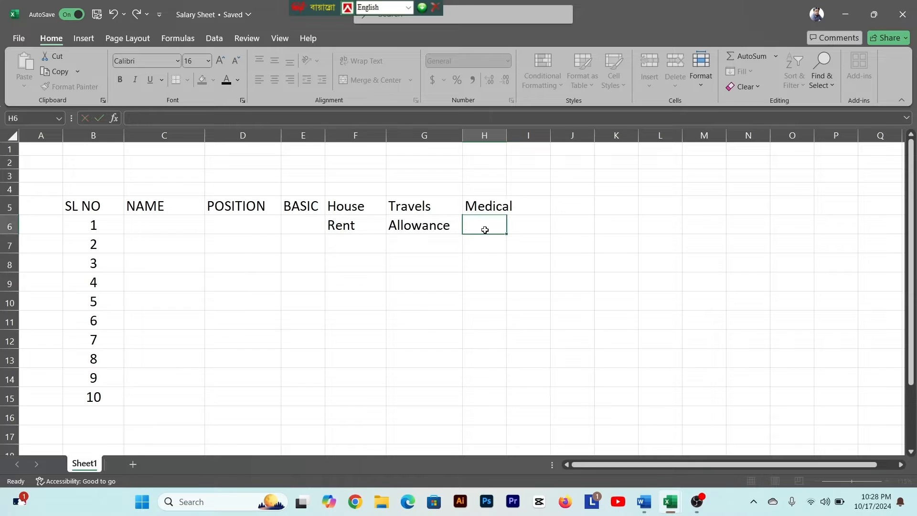
type("All")
type("owance")
key("Up")
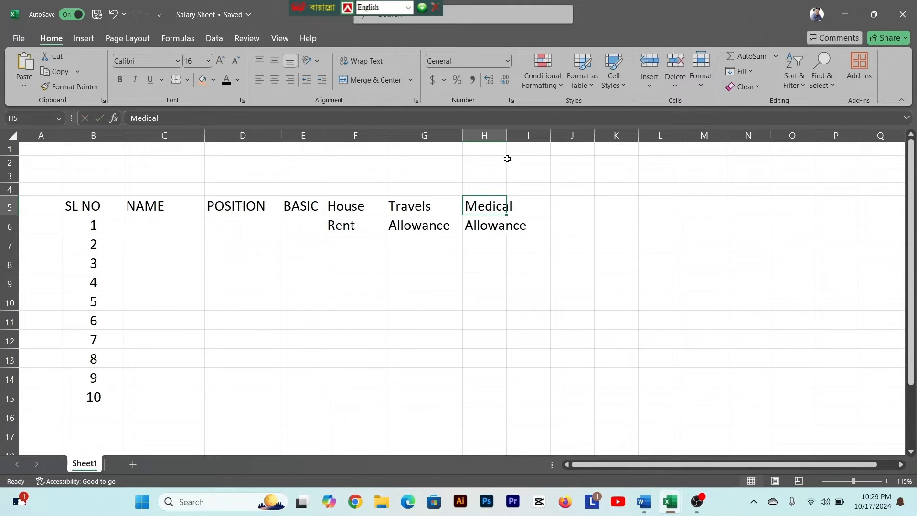
left_click_drag(507, 137, 532, 138)
key("Right")
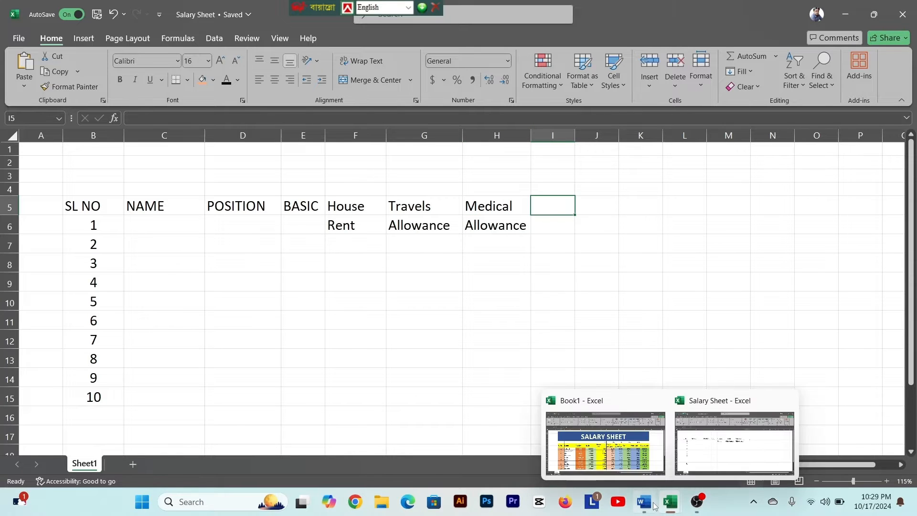
- Review the rules in the Word document and add an empty line between the Medical Allowance and Provident Fund sections
left_click(646, 505)
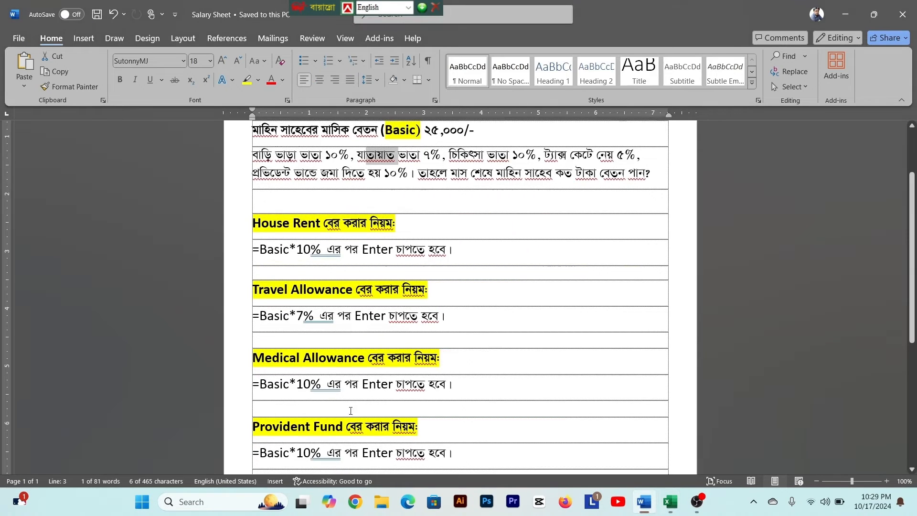
scroll(323, 400, "down", 3)
left_click_drag(265, 369, 297, 370)
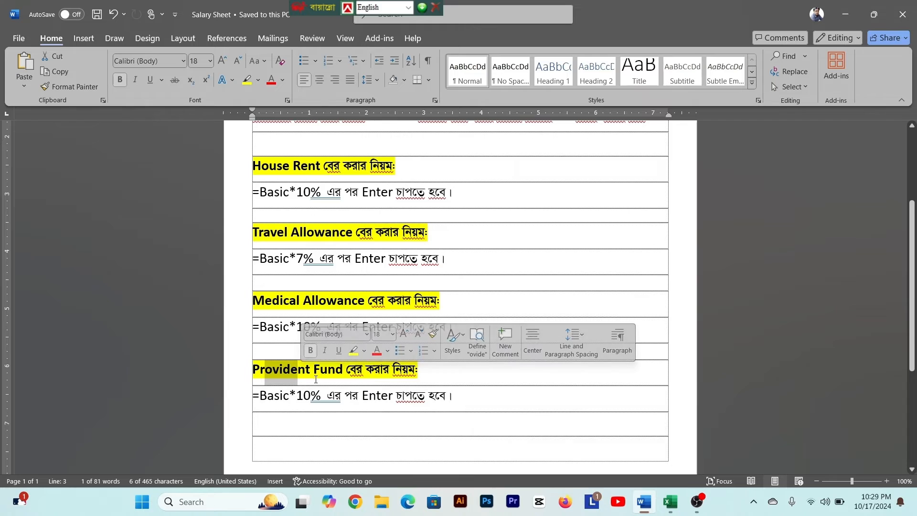
scroll(302, 355, "up", 2)
scroll(294, 327, "up", 1)
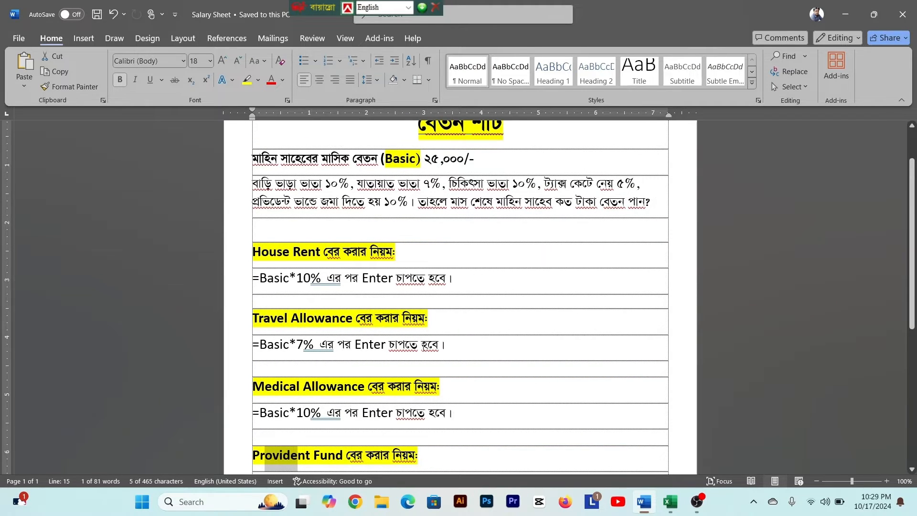
scroll(341, 417, "down", 1)
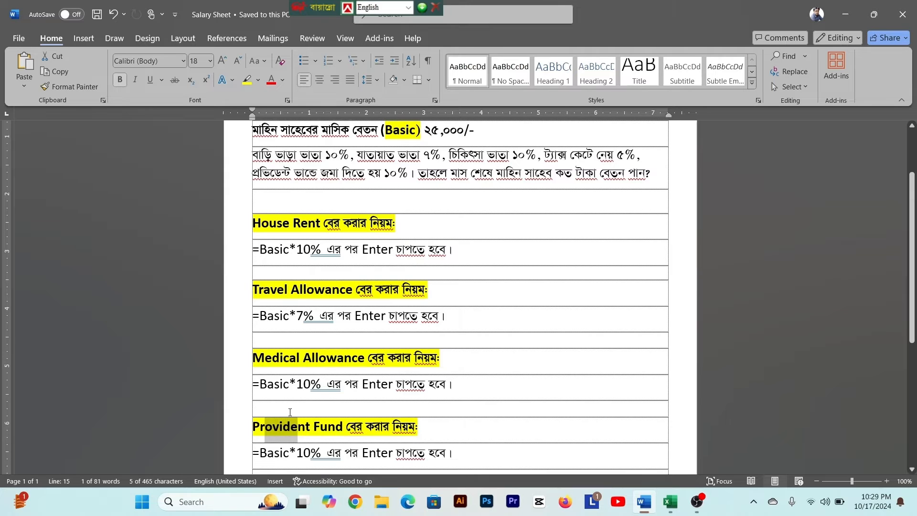
scroll(290, 412, "up", 1)
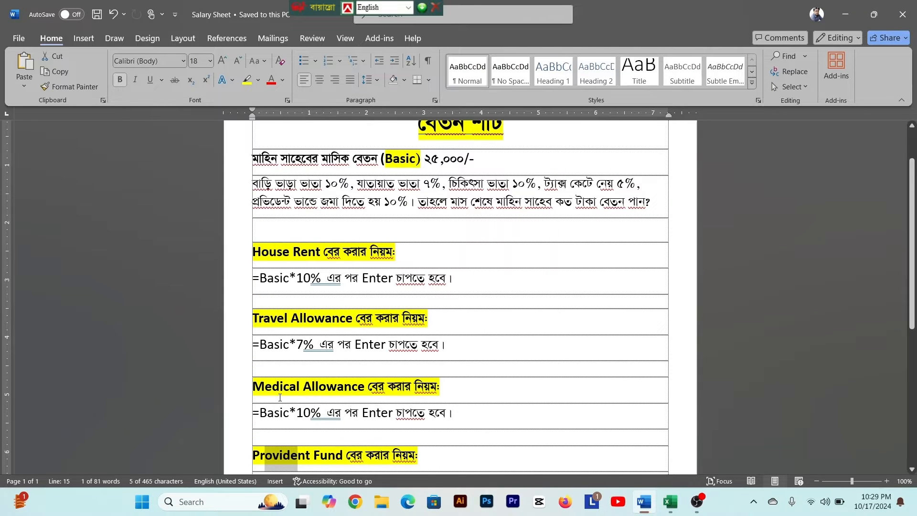
scroll(280, 398, "down", 2)
left_click(344, 376)
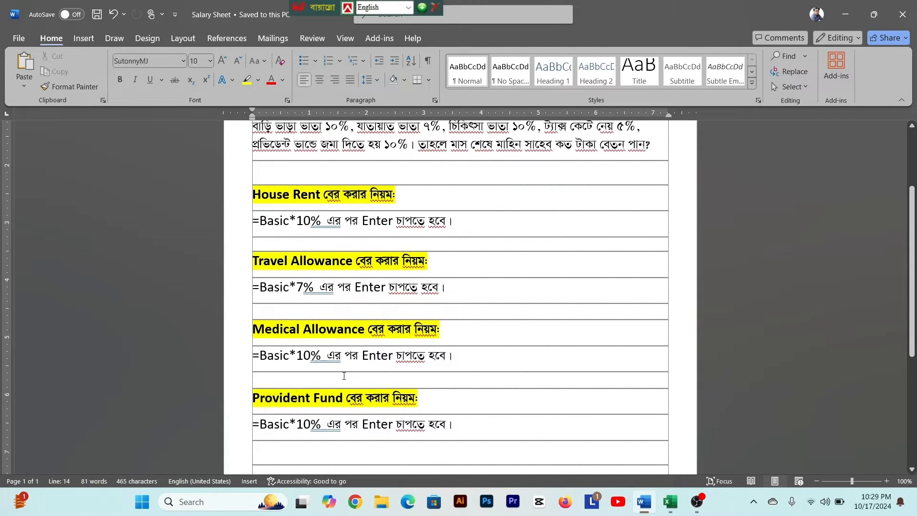
key("Return")
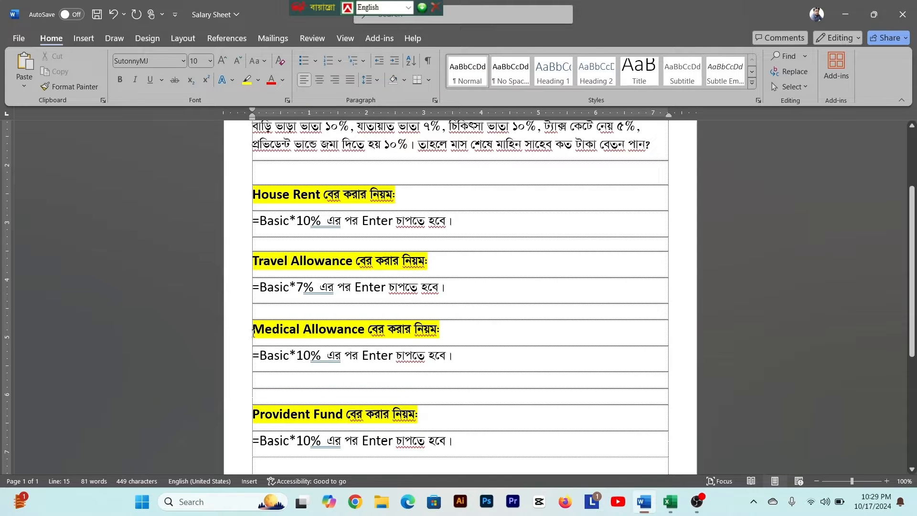
- Duplicate the Medical Allowance section below itself in the Word document, add spacing above the copy, and retitle it Tax
left_click_drag(254, 333, 462, 367)
key("ctrl+c")
left_click(303, 383)
key("ctrl+v")
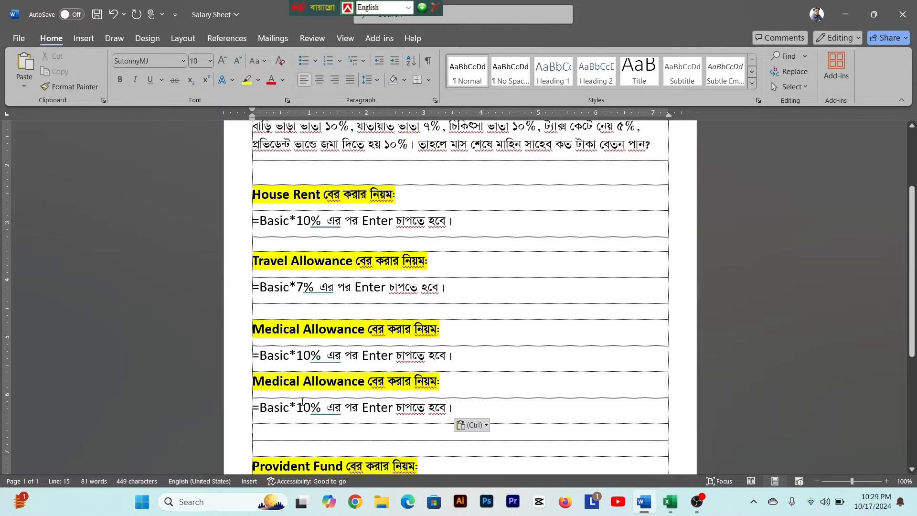
left_click(255, 387)
key("Return")
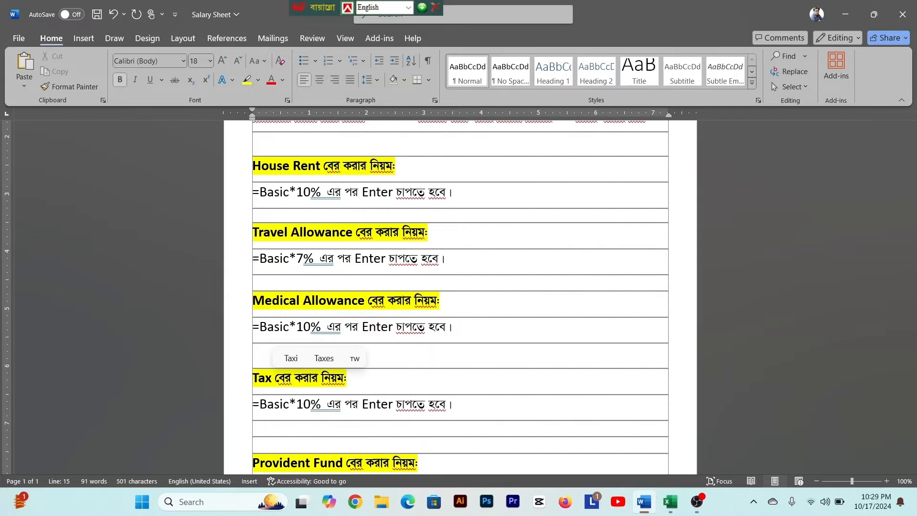
scroll(352, 387, "down", 1)
scroll(352, 386, "up", 2)
scroll(365, 445, "down", 1)
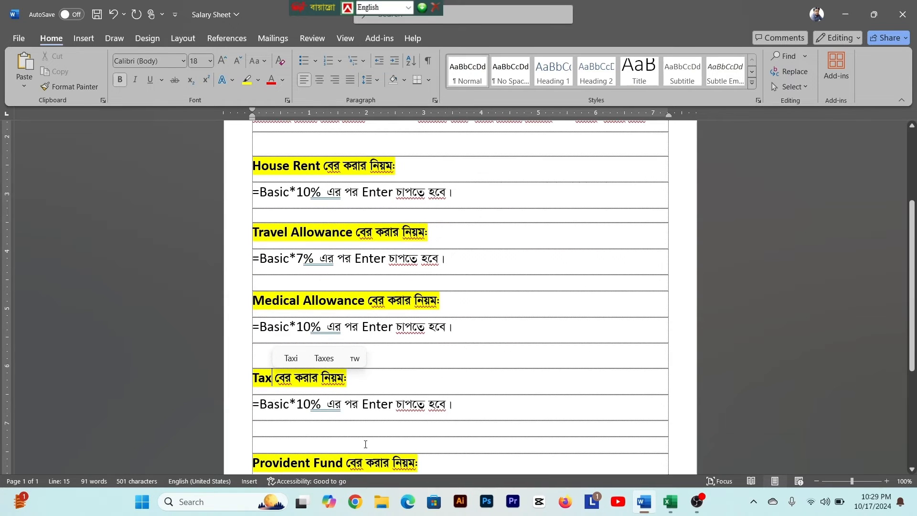
- Change the Tax rule to =Basic*5% and save the document
left_click(310, 405)
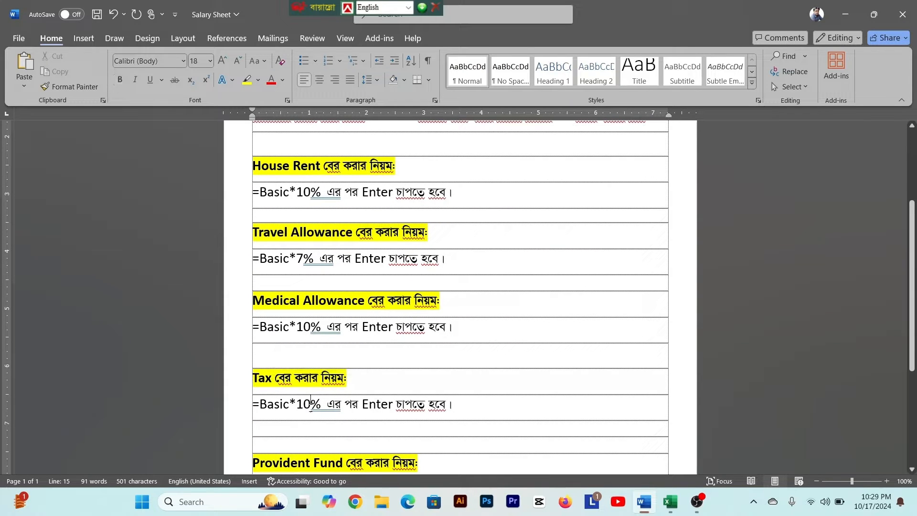
key("BackSpace")
key("BackSpace")
type("5")
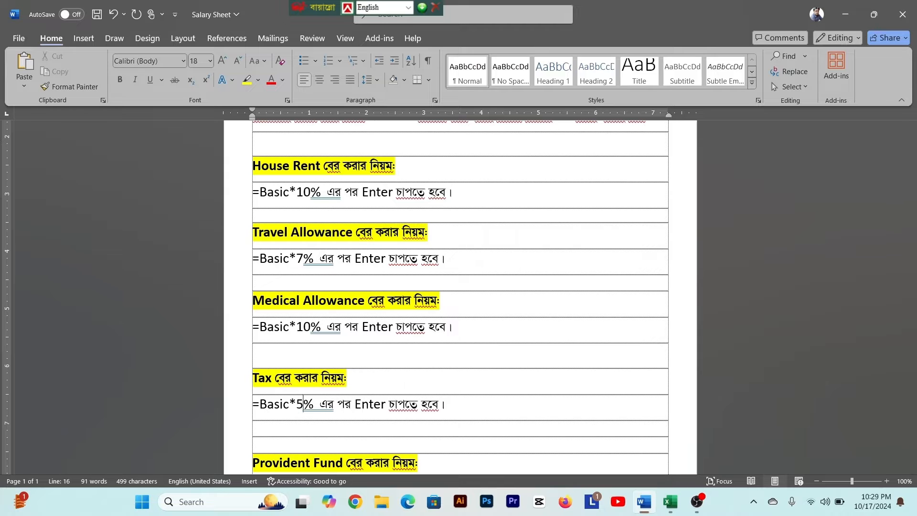
key("ctrl+s")
scroll(537, 315, "up", 5)
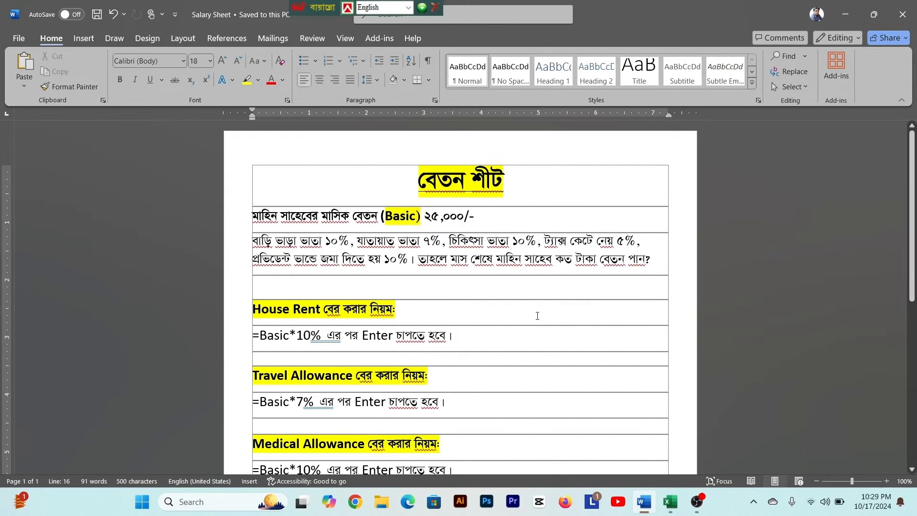
- Switch to the Salary Sheet workbook in Excel and enter Tax in I5
mouse_move(670, 502)
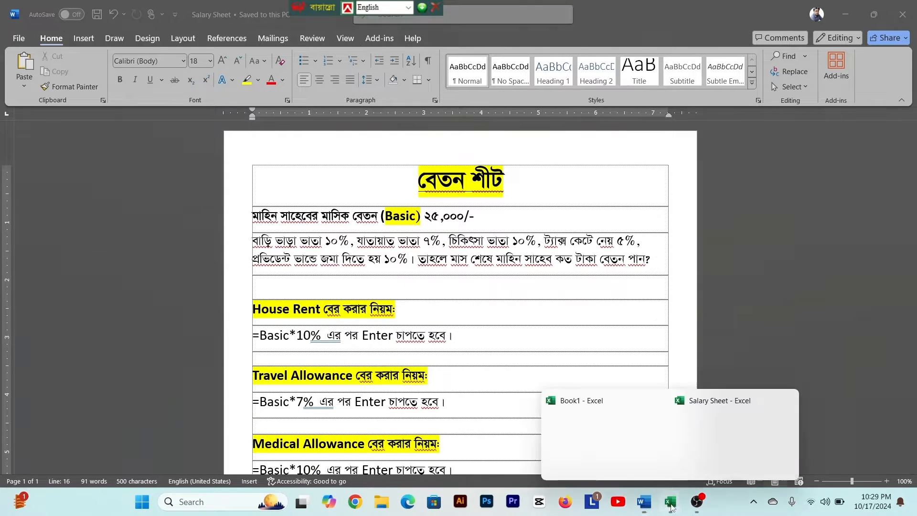
left_click(736, 447)
left_click(545, 209)
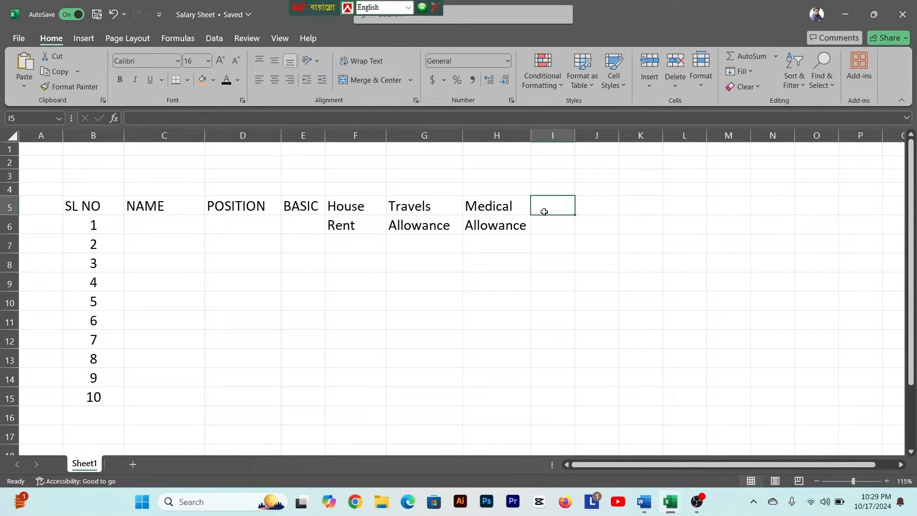
type("TAx")
key("Tab")
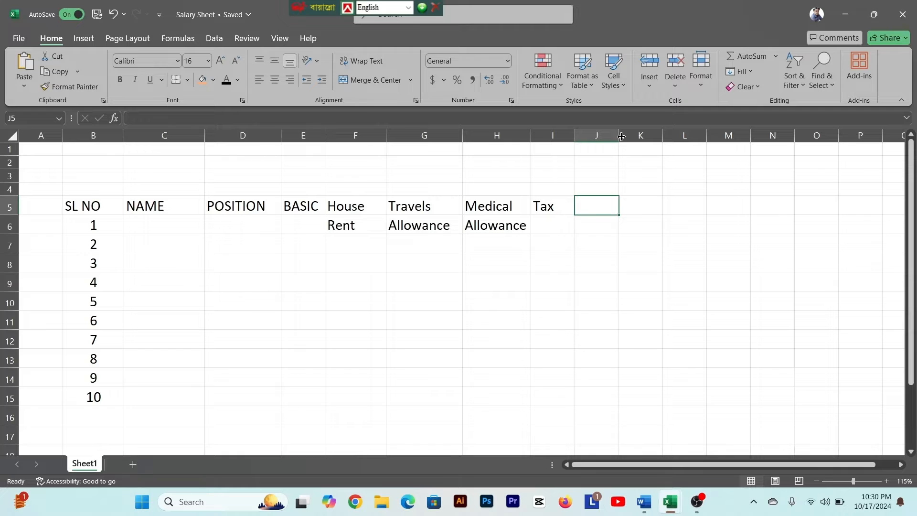
- Enter Provident in J5 and Fund in J6
type("Pr")
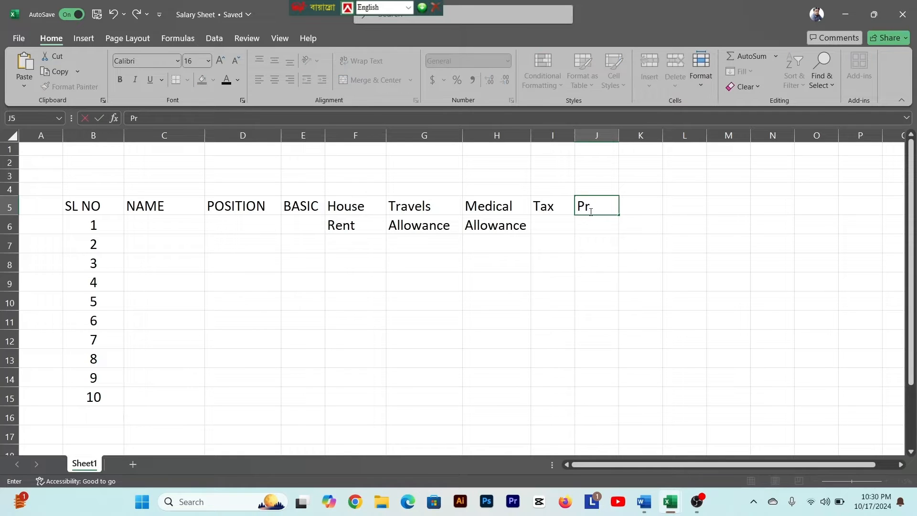
type("ovident")
key("Return")
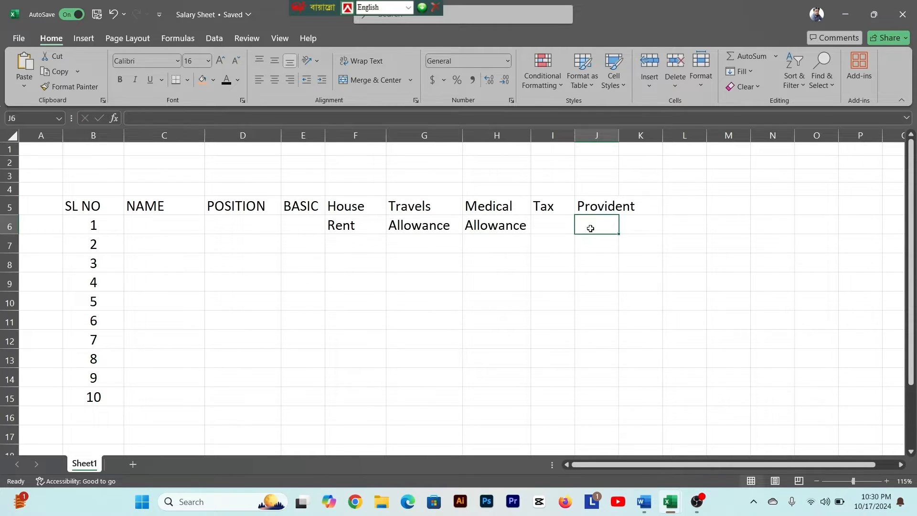
type("Fund")
- Apply all borders to the salary table range B5:K15
left_click(71, 207)
left_click_drag(75, 206, 654, 388)
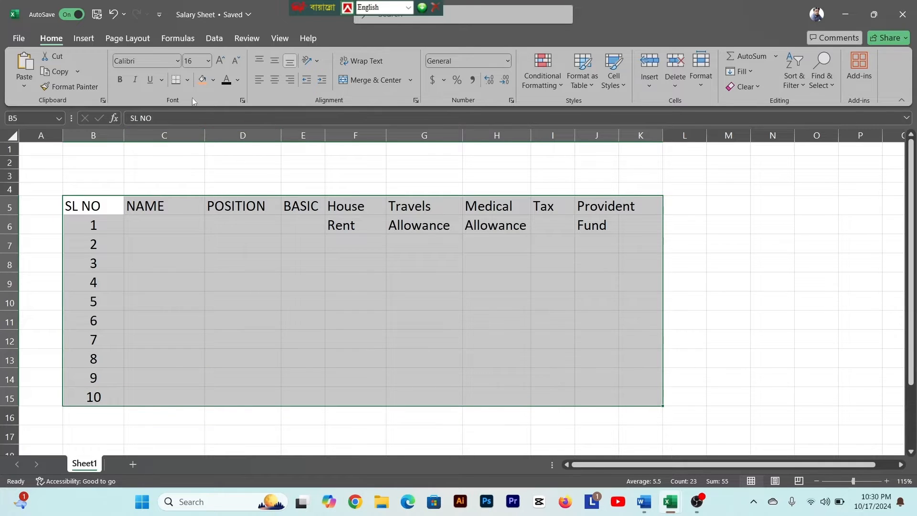
left_click(189, 80)
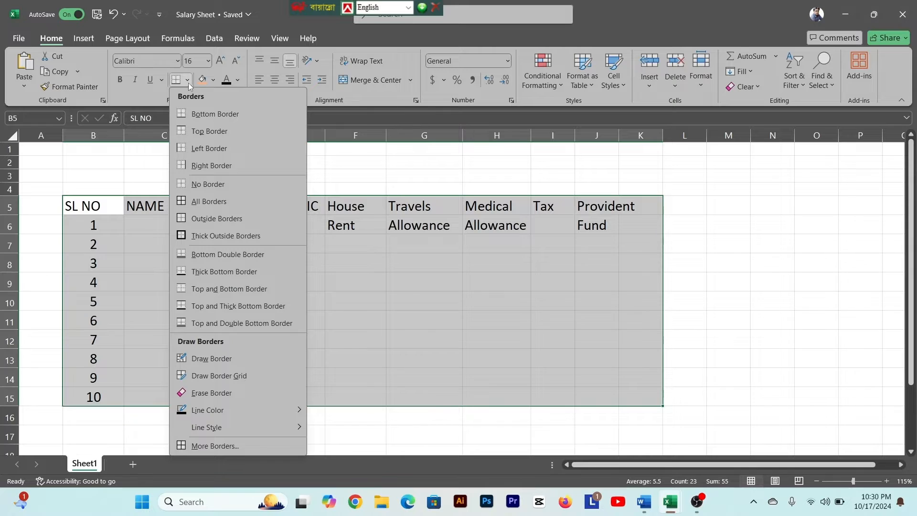
left_click(200, 202)
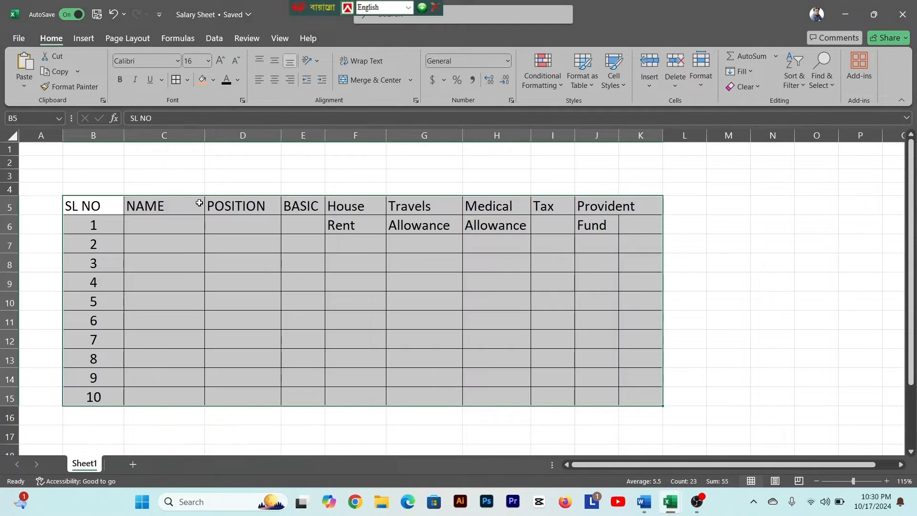
left_click(351, 301)
- Widen columns J and K, and enter the header Net Salary in K5
left_click(639, 248)
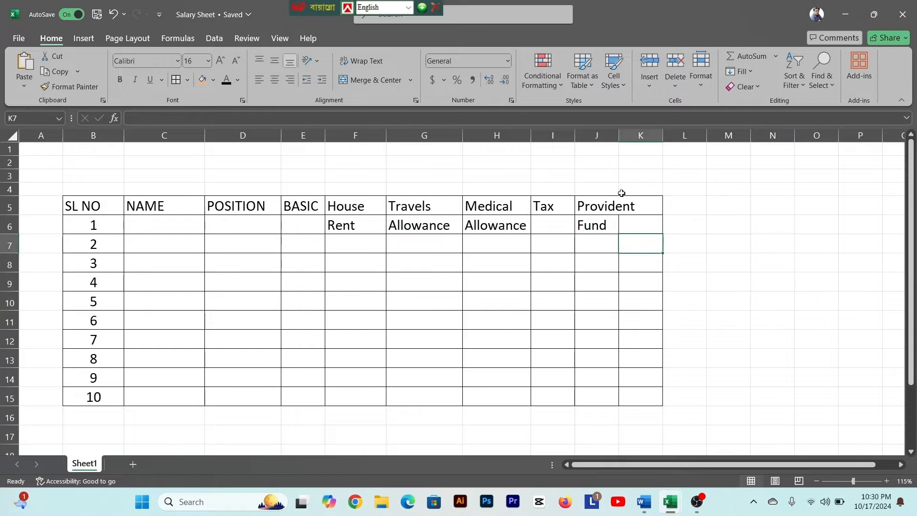
left_click_drag(617, 138, 719, 138)
left_click(679, 205)
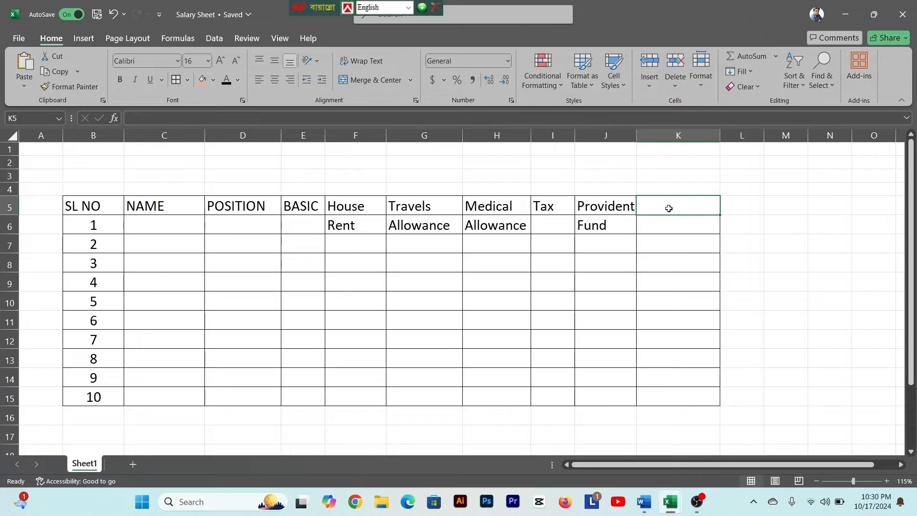
type("N")
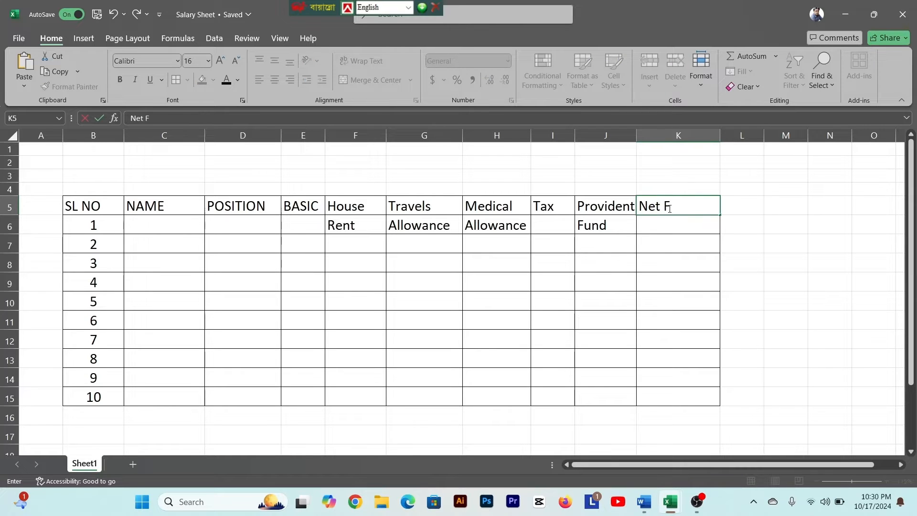
type("et Salary")
left_click(667, 235)
- Fill the header cells B5:K5 with the standard orange colour
left_click_drag(115, 209, 655, 204)
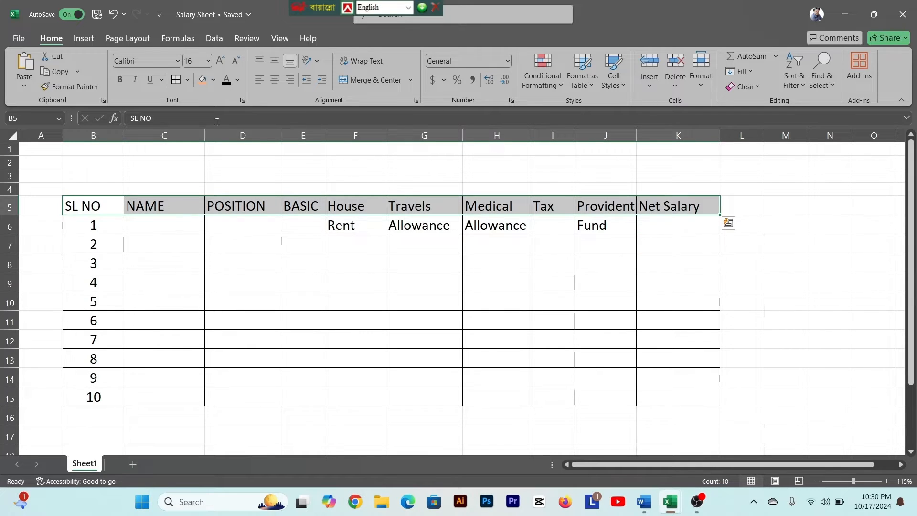
left_click(82, 212)
left_click_drag(82, 214, 648, 209)
left_click(213, 81)
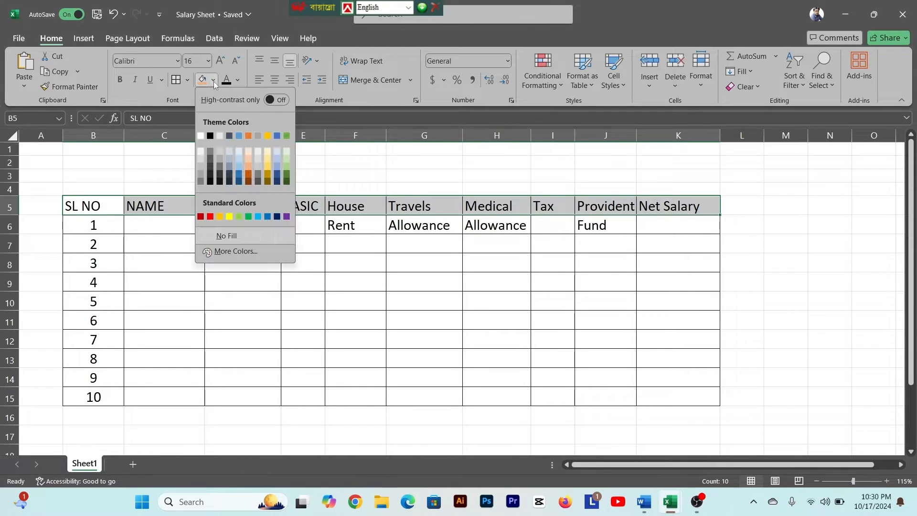
left_click(221, 216)
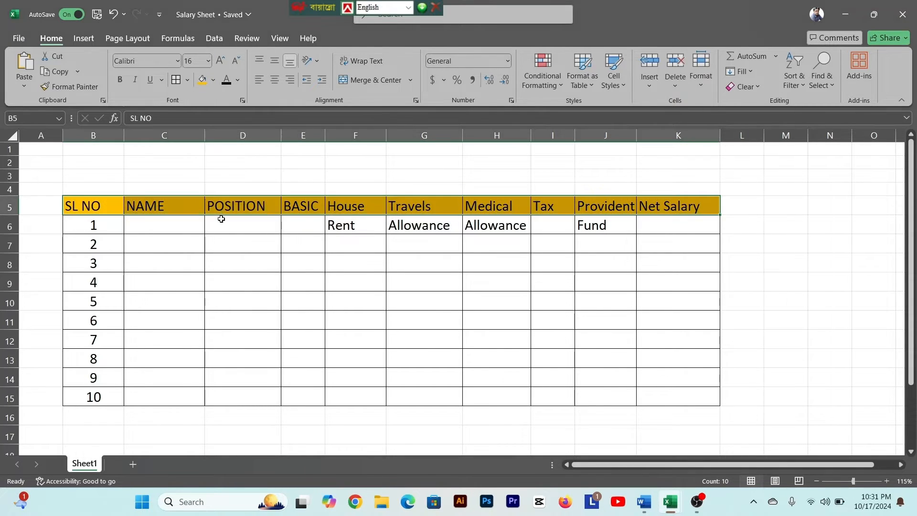
- Apply the same orange fill to the second header row, B6:K6
left_click(223, 257)
scroll(223, 257, "down", 1)
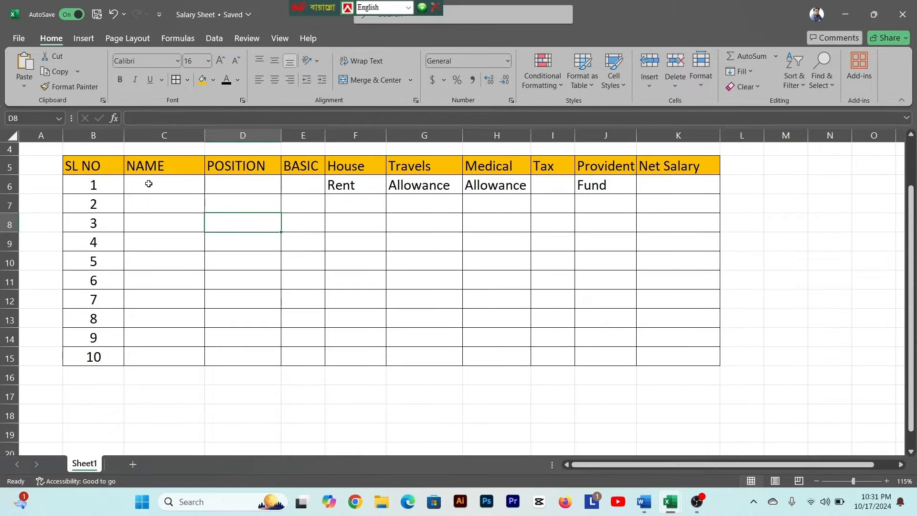
left_click(92, 182)
scroll(92, 182, "up", 1)
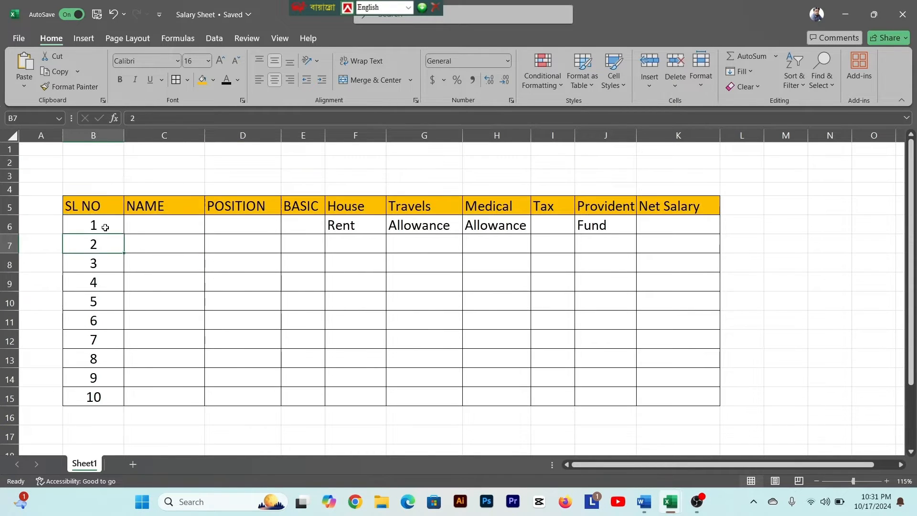
left_click_drag(94, 217, 644, 218)
key("ctrl+y")
left_click(93, 243)
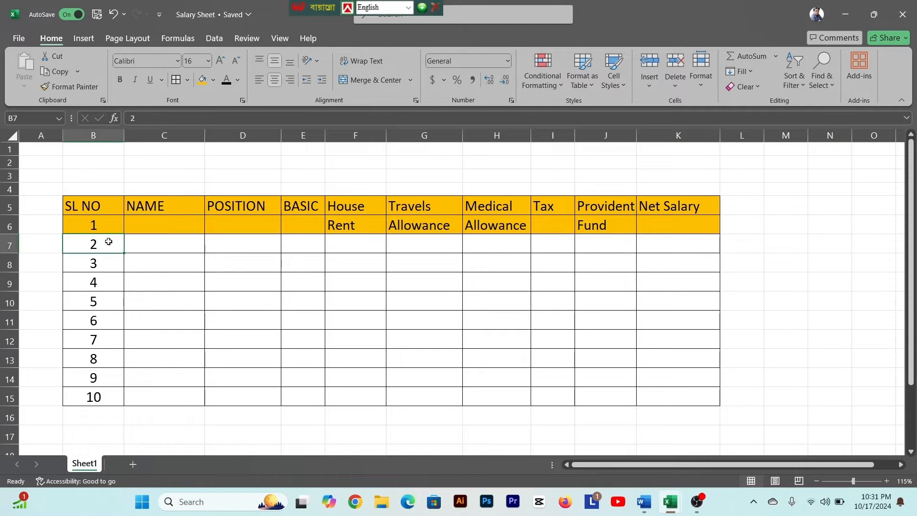
left_click(96, 228)
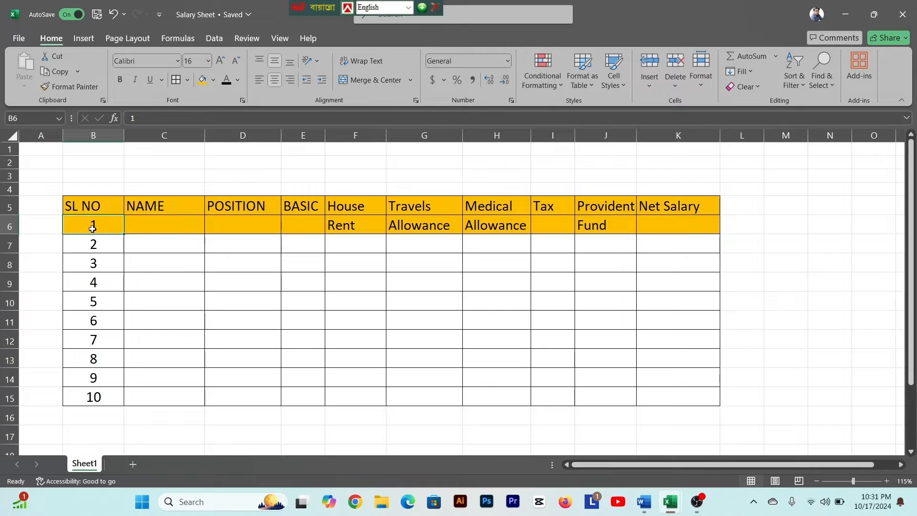
left_click(92, 207)
left_click_drag(93, 207, 94, 223)
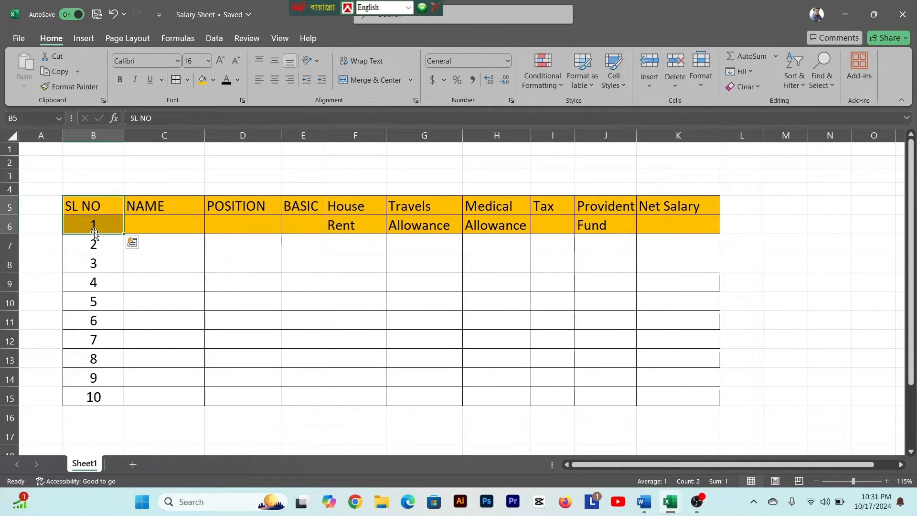
key("BackSpace")
left_click(94, 234)
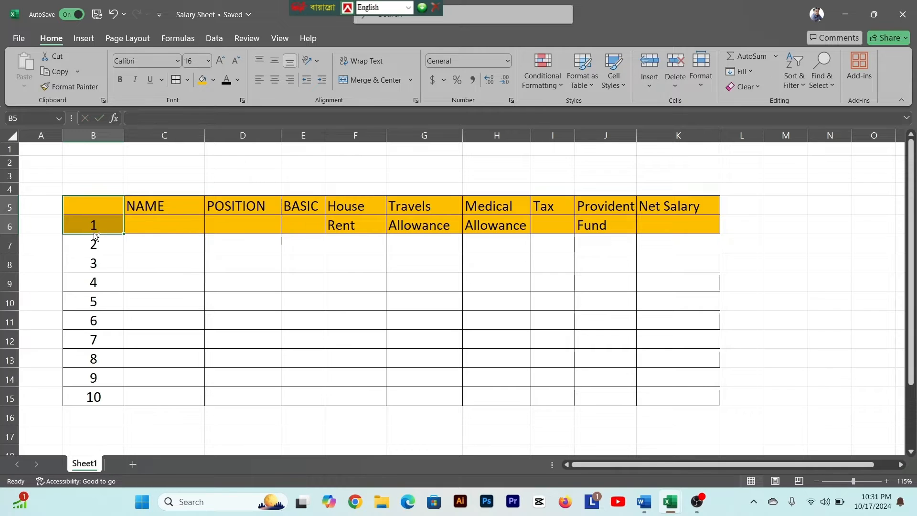
key("ctrl+z")
- Clear the number 1 from B6, and merge B5:B6 with SL NO centred horizontally and vertically
left_click_drag(93, 204, 94, 221)
left_click(96, 216)
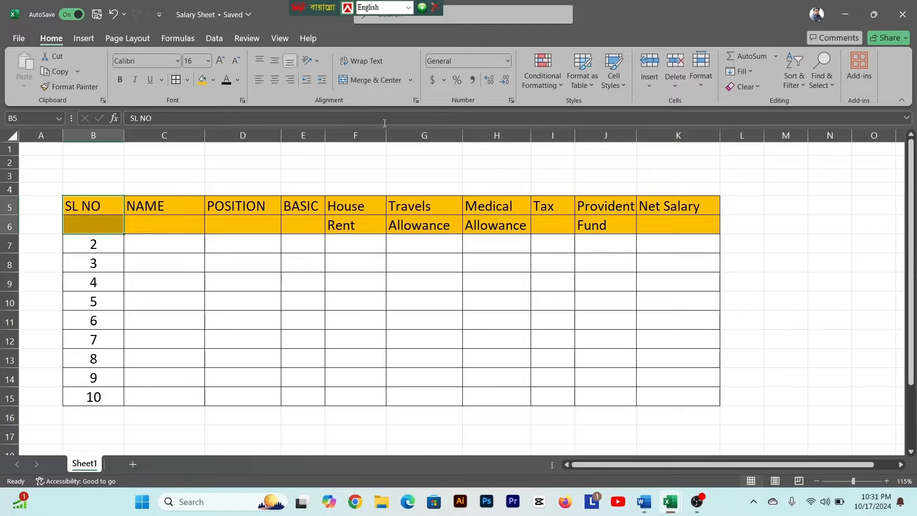
left_click(366, 82)
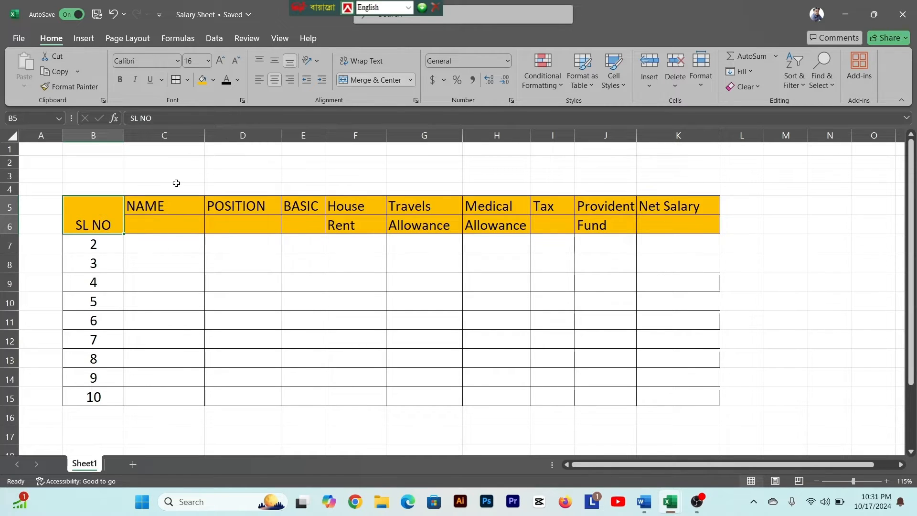
left_click(279, 82)
left_click(275, 61)
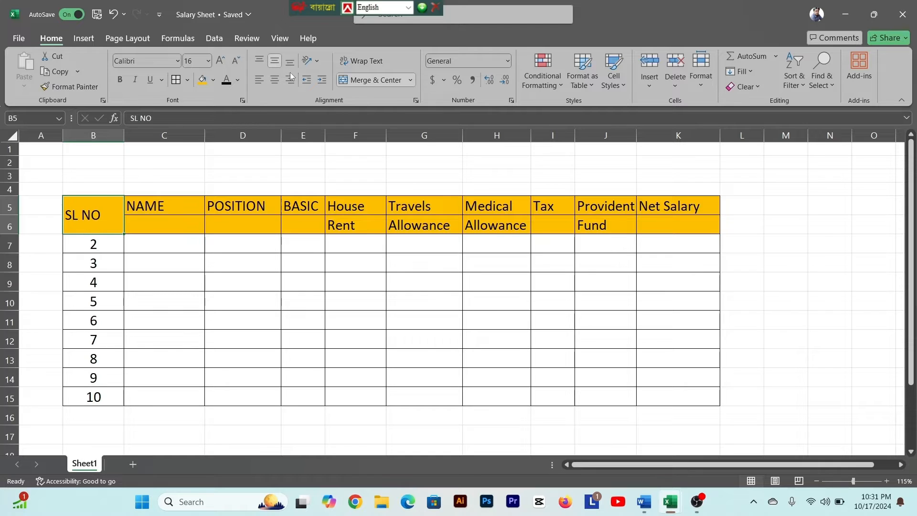
left_click(274, 84)
- Merge and center the NAME header across C5:C6, and align it to the vertical middle
left_click(163, 226)
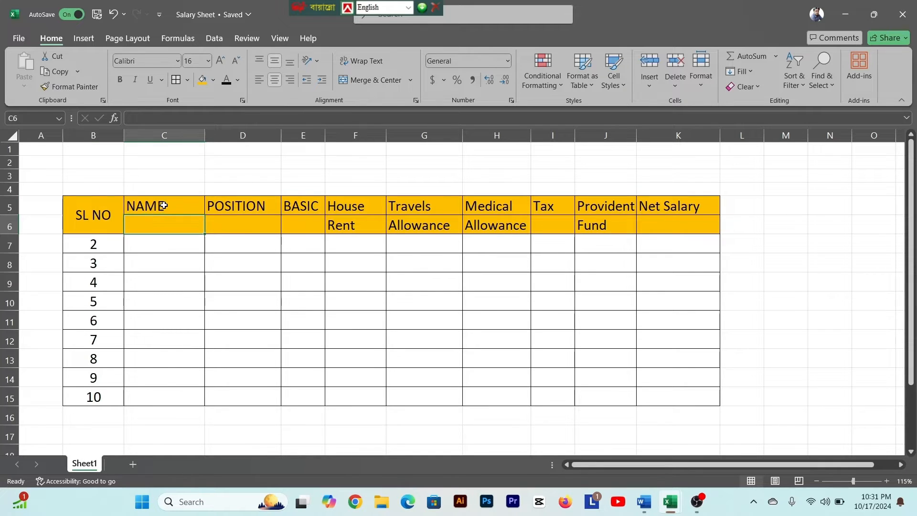
left_click_drag(162, 206, 168, 221)
left_click(165, 224)
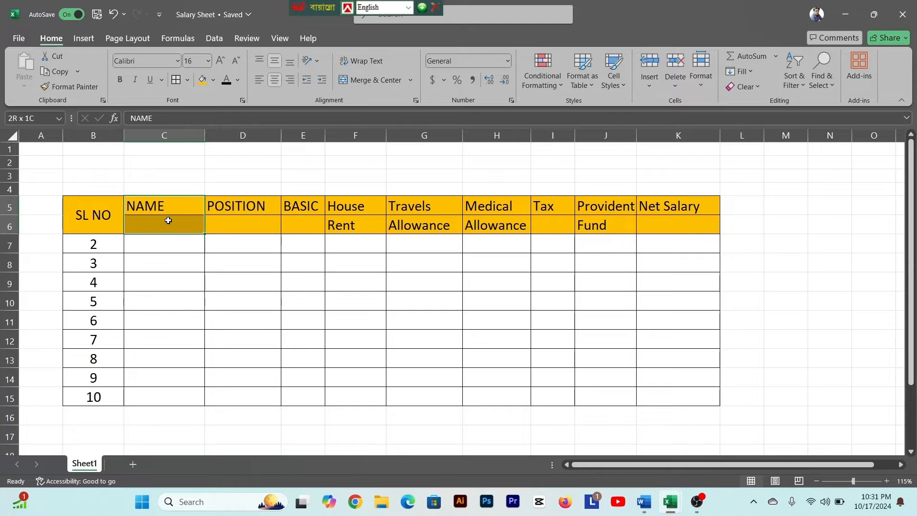
left_click(374, 79)
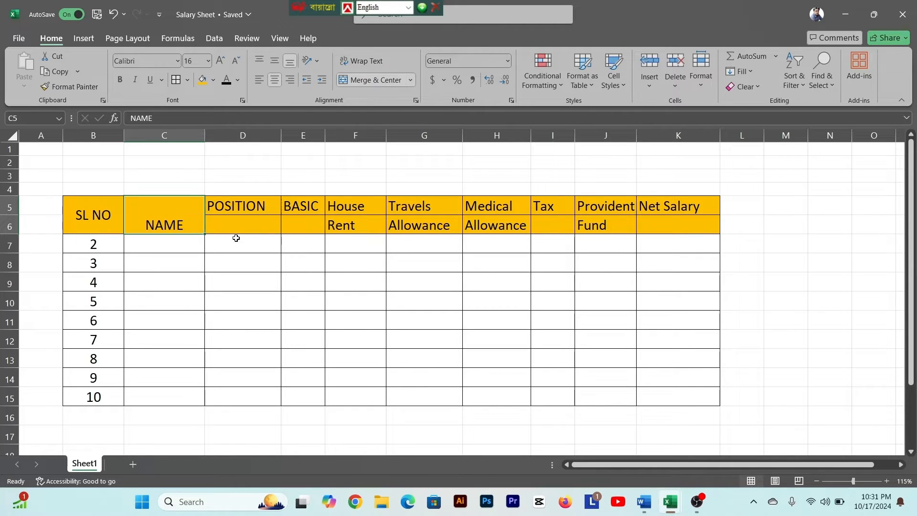
left_click(173, 239)
left_click(170, 224)
left_click(274, 62)
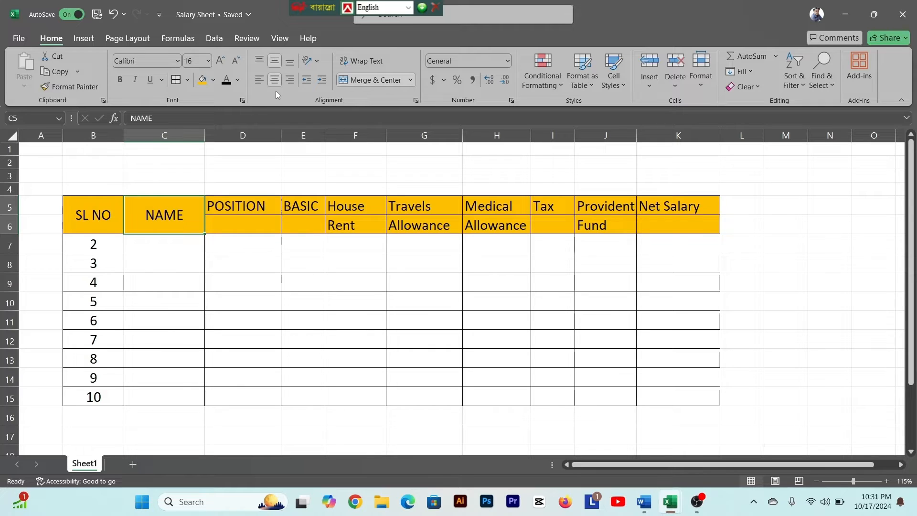
- Merge the POSITION header across D5:D6, remove its horizontal centring and align it to the vertical middle
left_click_drag(239, 208, 244, 225)
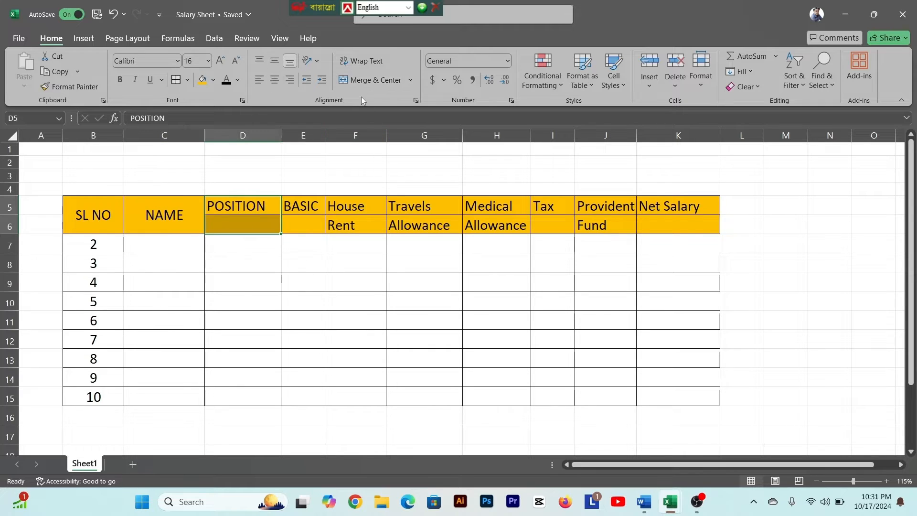
left_click(364, 81)
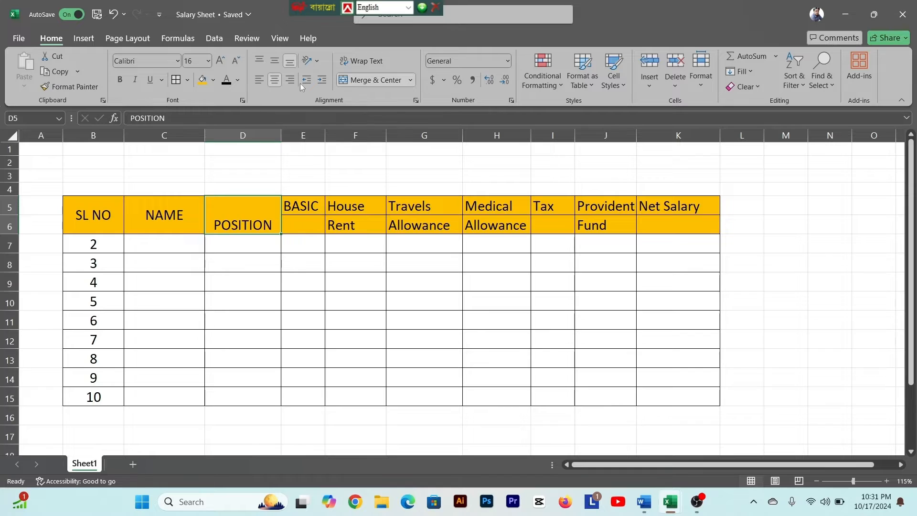
left_click(274, 80)
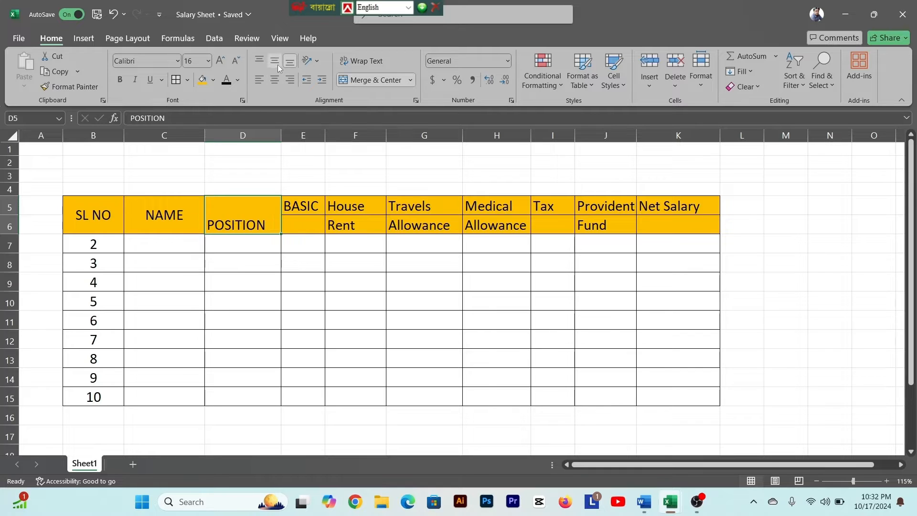
left_click(275, 61)
- Merge the BASIC header across E5:E6 without horizontal centring and align it to the vertical middle
left_click(303, 218)
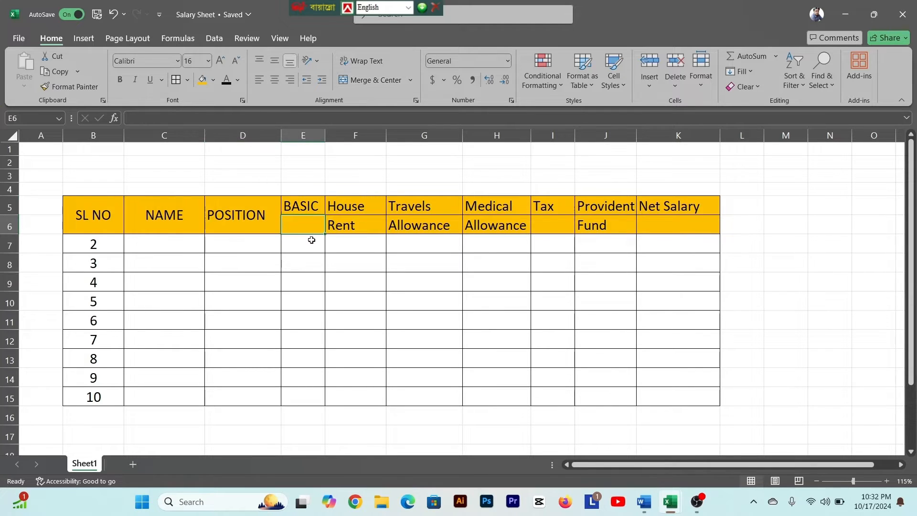
left_click_drag(308, 206, 309, 221)
left_click(368, 78)
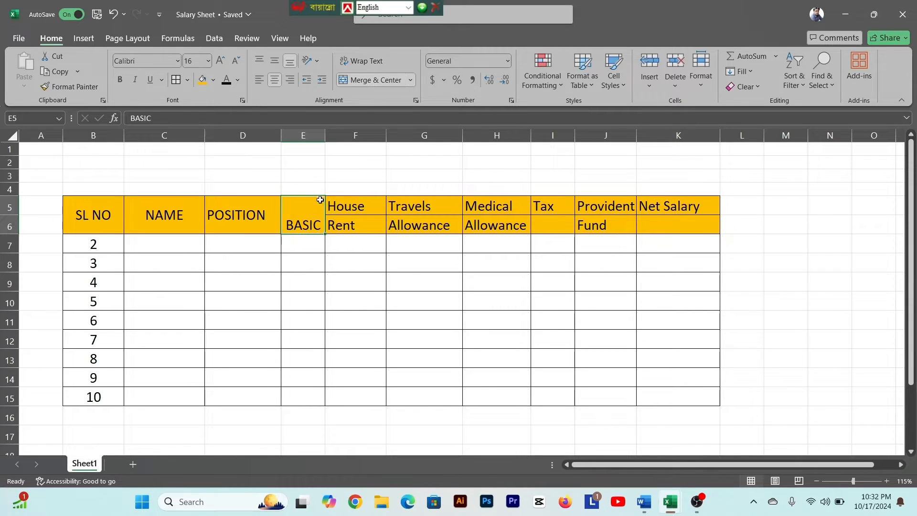
left_click(275, 61)
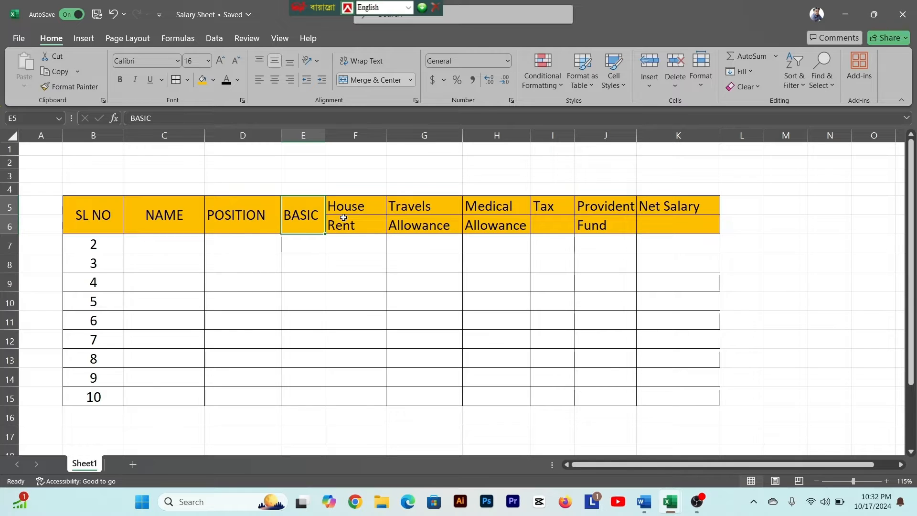
left_click(345, 220)
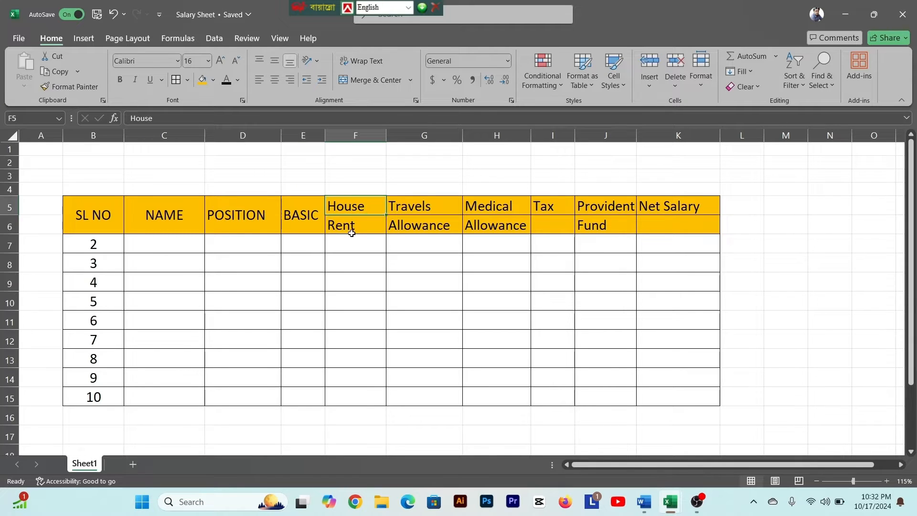
left_click(352, 207)
left_click_drag(353, 208, 366, 224)
left_click(357, 239)
left_click(353, 225)
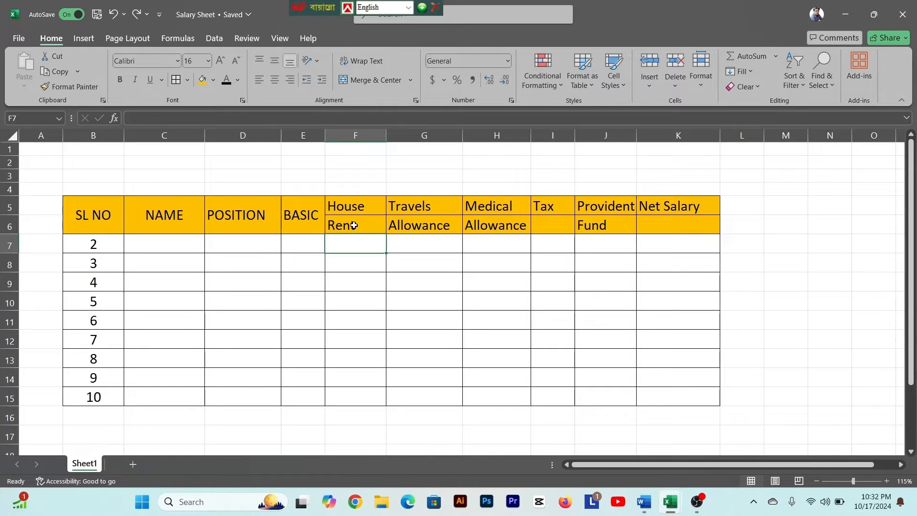
left_click(357, 215)
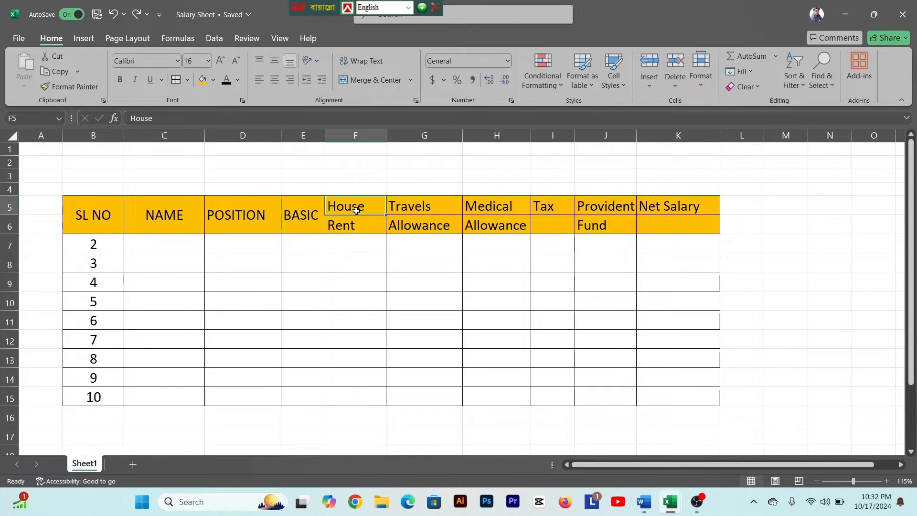
- Clear the borders of the House Rent header cells F5:F6 and apply outside borders around the pair
left_click_drag(356, 211, 356, 225)
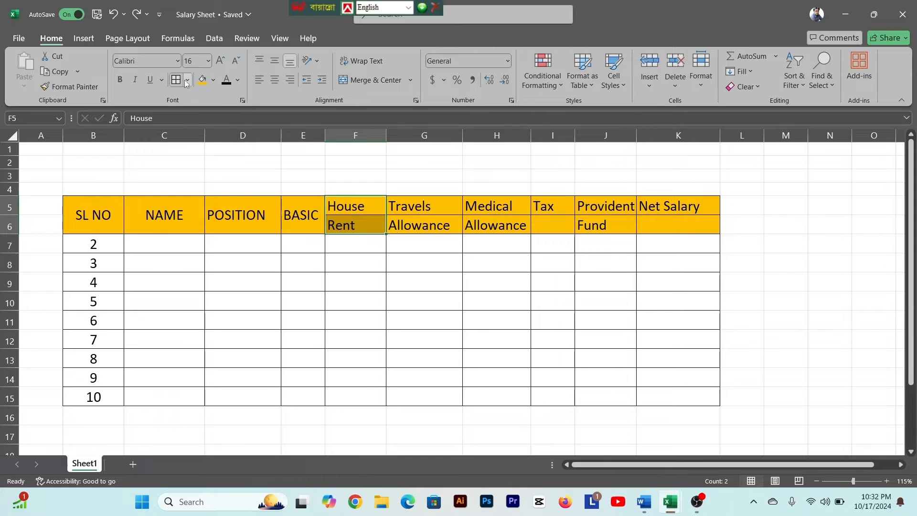
left_click(186, 81)
left_click(186, 187)
left_click(361, 258)
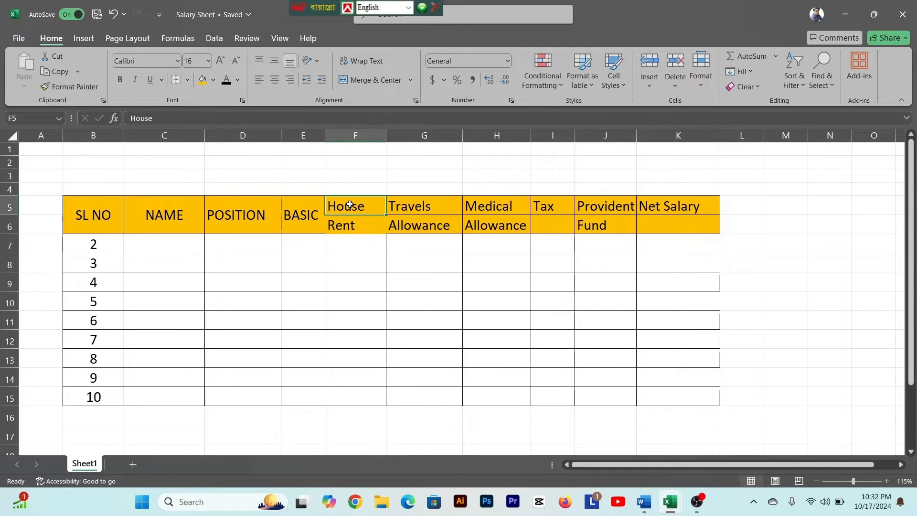
left_click_drag(347, 206, 349, 224)
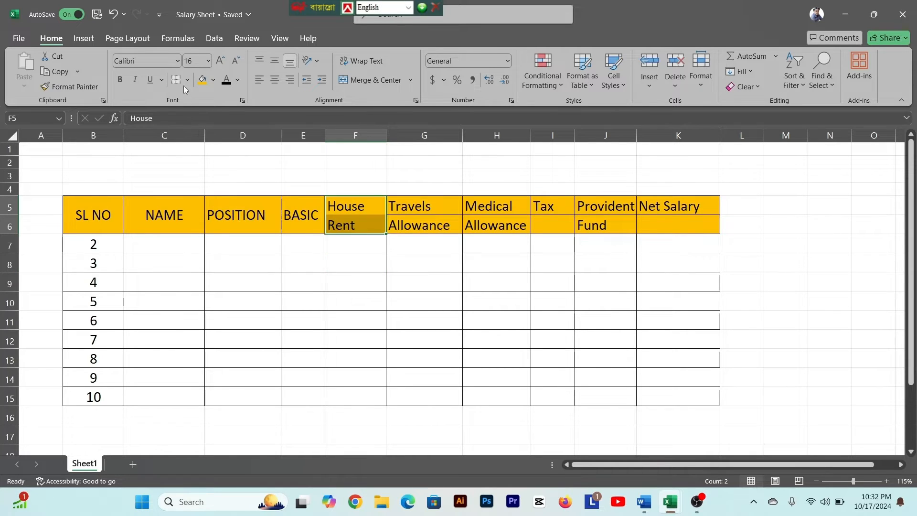
left_click(186, 80)
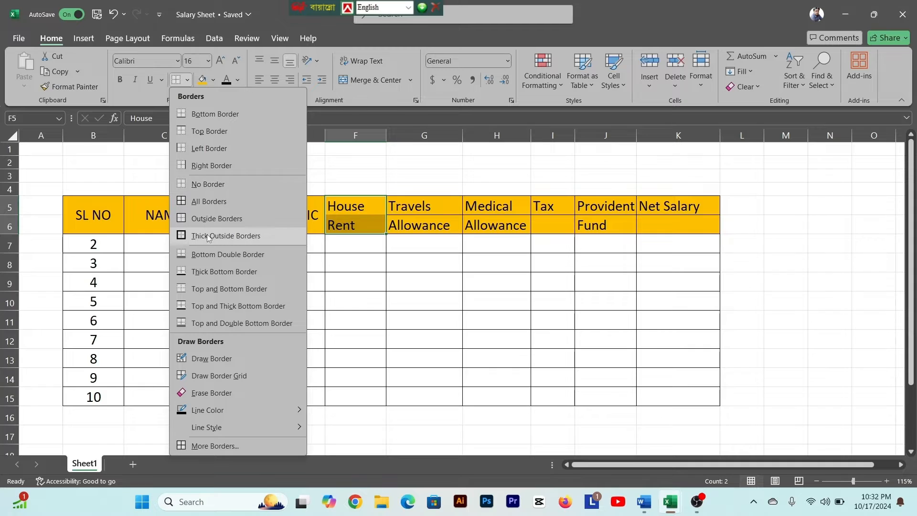
left_click(209, 221)
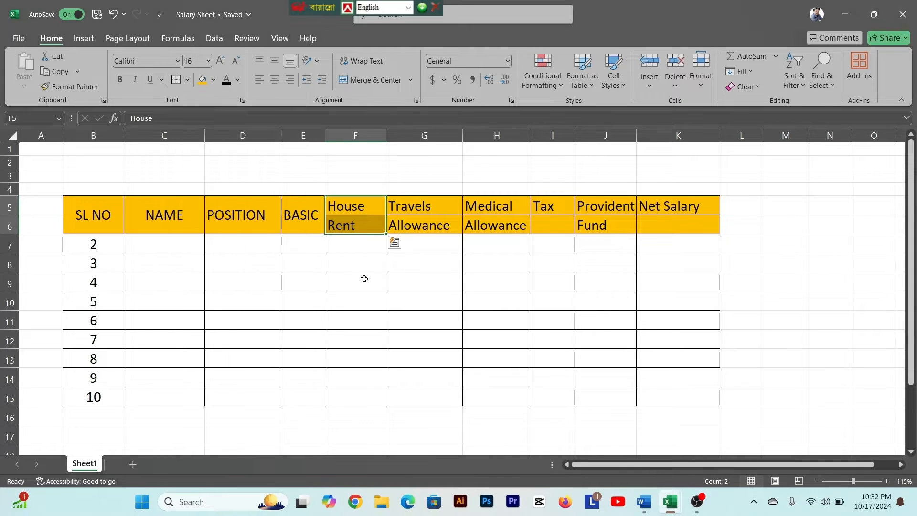
left_click(364, 277)
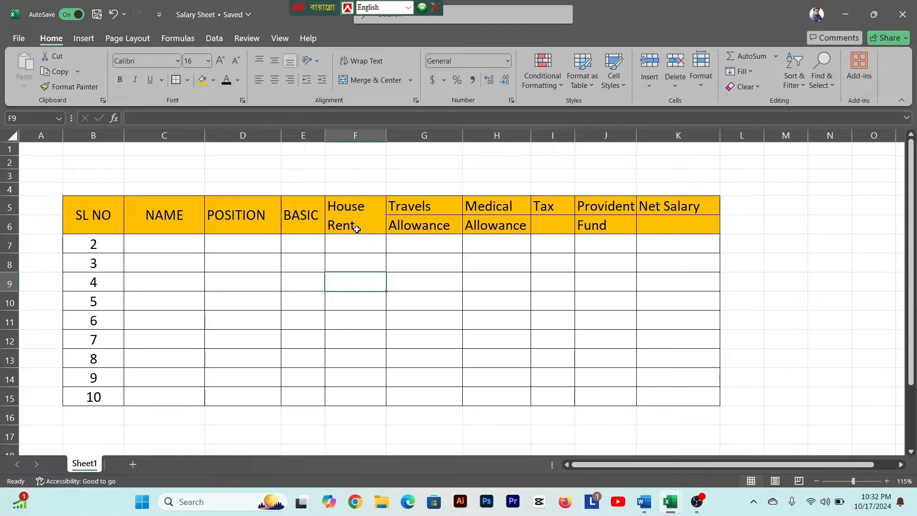
- Remove all borders from the Travels Allowance header cells G5:G6, replacing them with outside borders
left_click(410, 209)
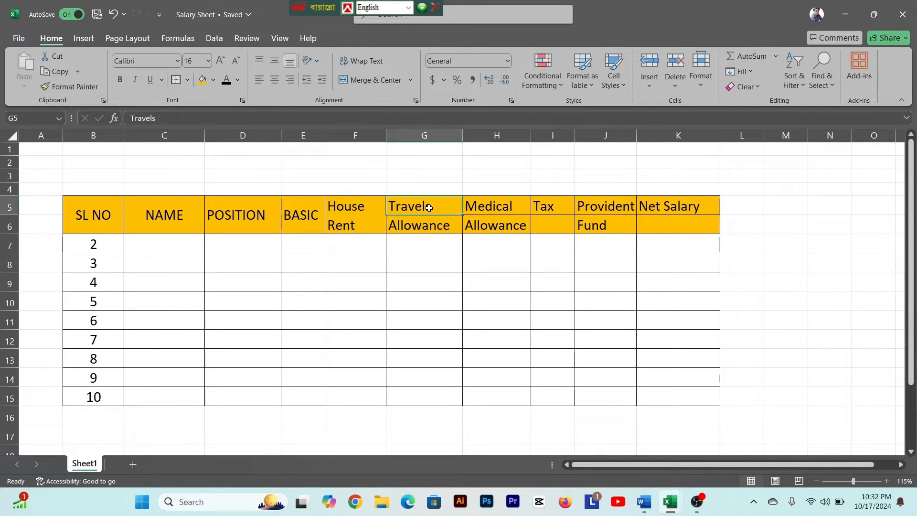
key("Down")
key("Down")
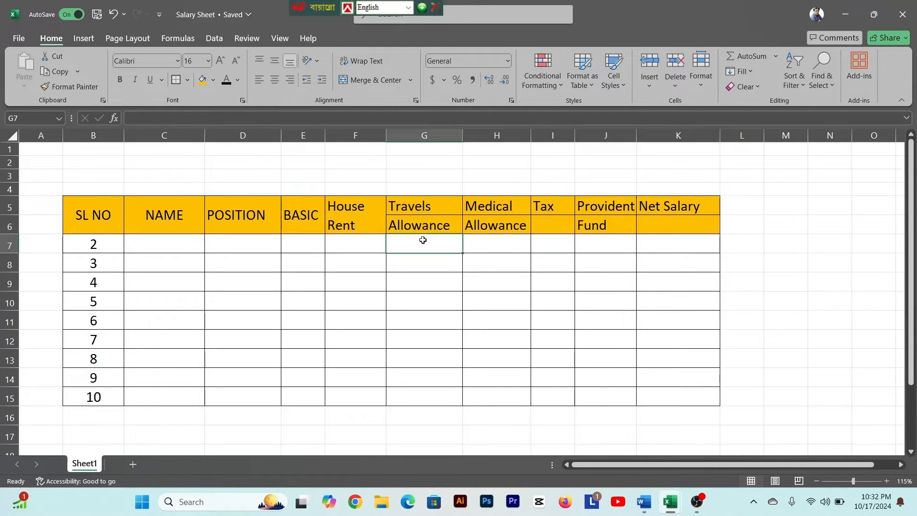
left_click(429, 207)
left_click_drag(435, 207, 435, 218)
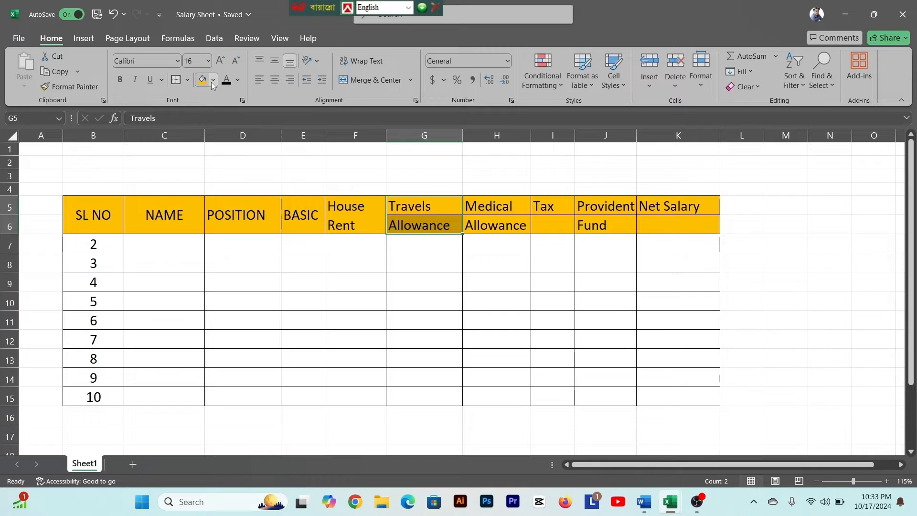
left_click(187, 81)
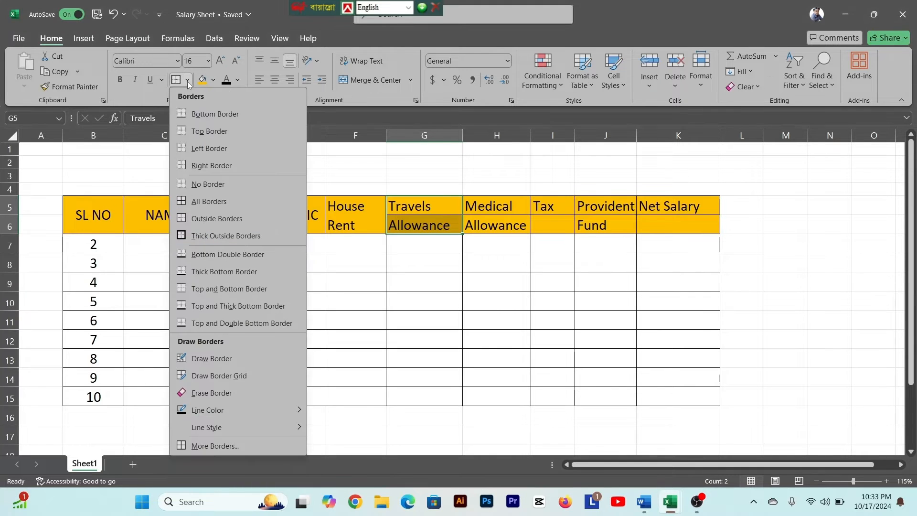
left_click(196, 187)
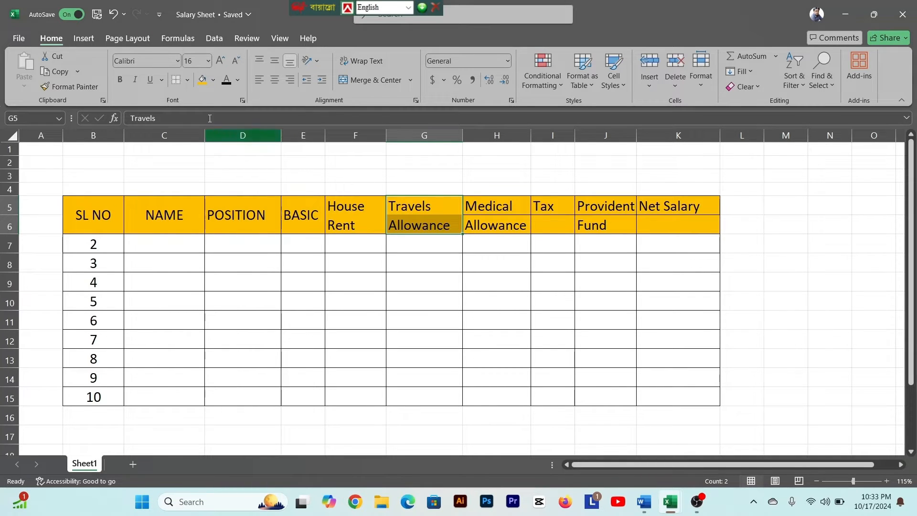
left_click(187, 81)
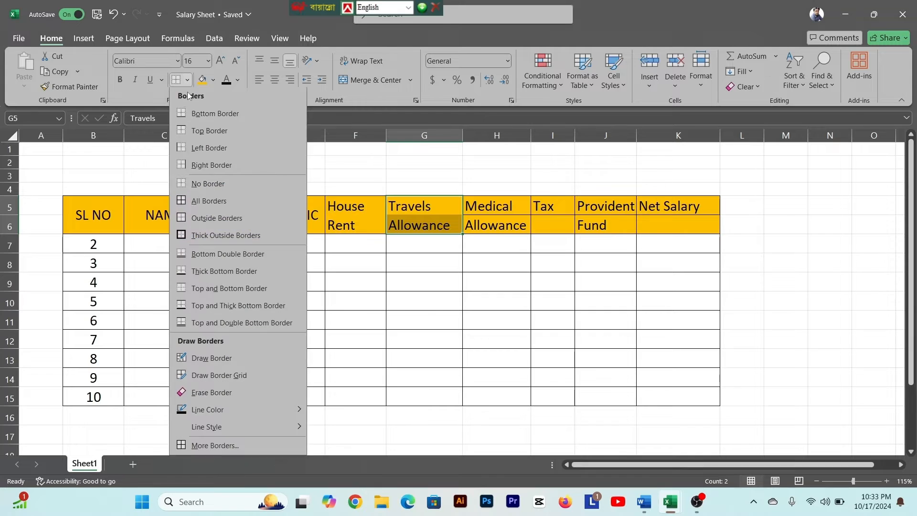
left_click(197, 219)
left_click(440, 261)
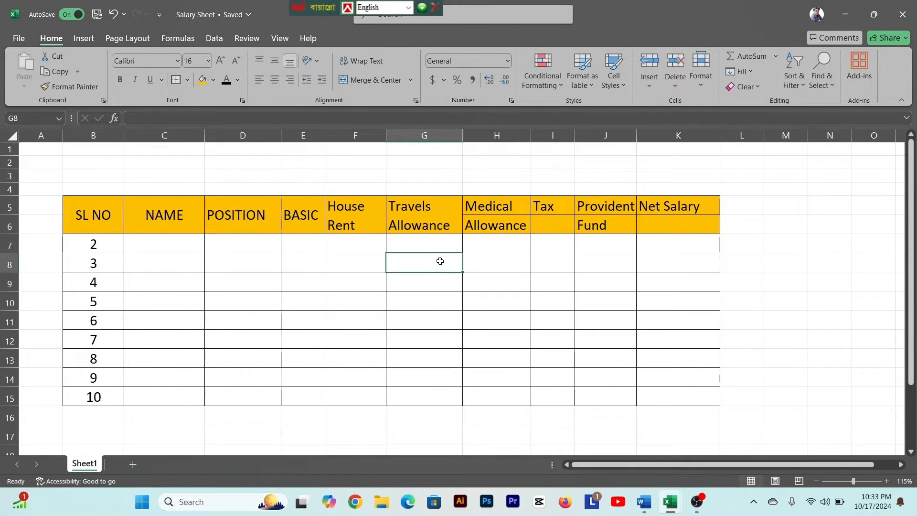
- Try applying outside borders directly to the Medical Allowance header cells H5:H6 without clearing the existing ones
left_click_drag(490, 208, 492, 224)
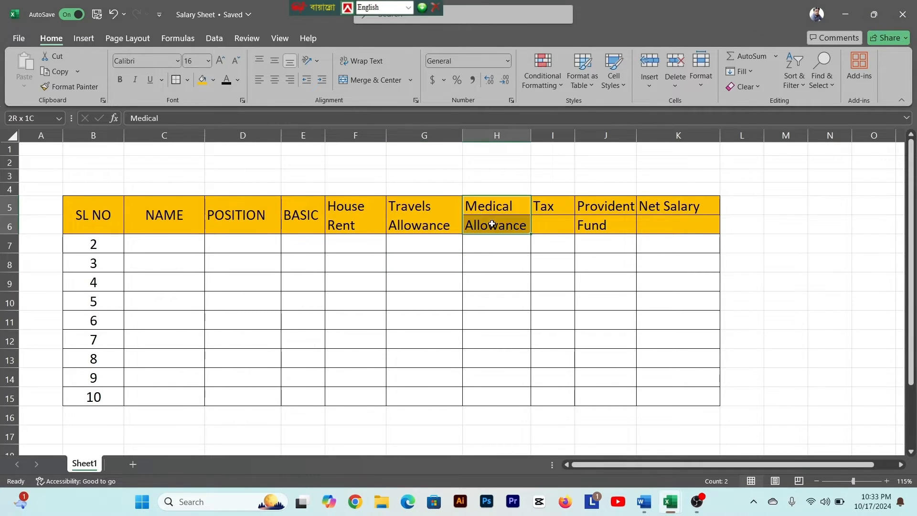
left_click(188, 81)
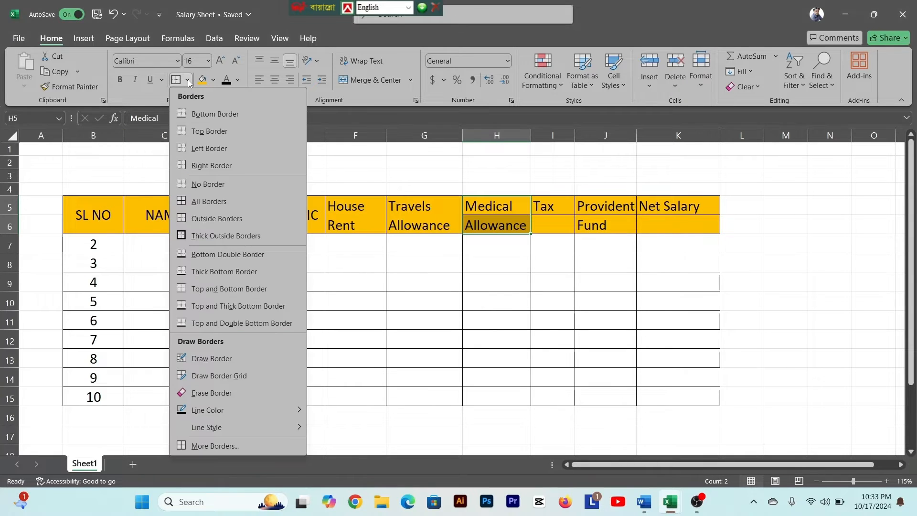
left_click(198, 219)
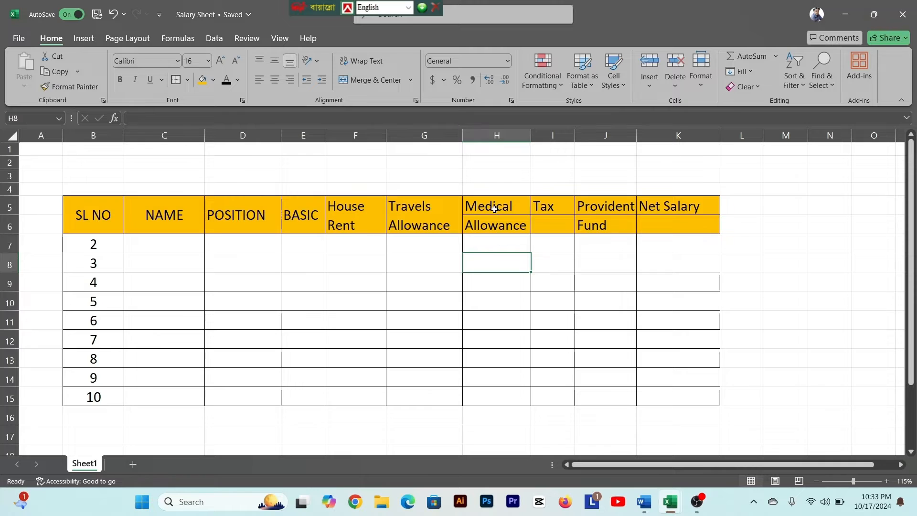
left_click_drag(495, 209, 496, 227)
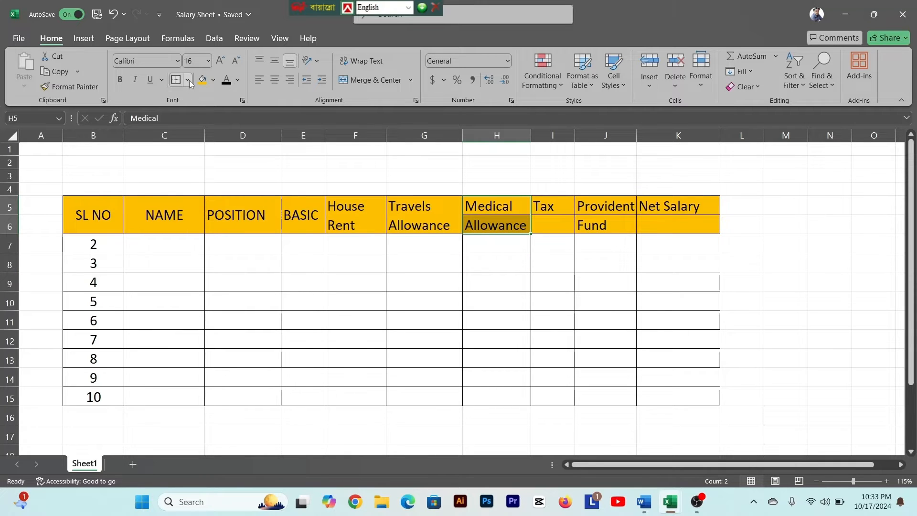
left_click(188, 80)
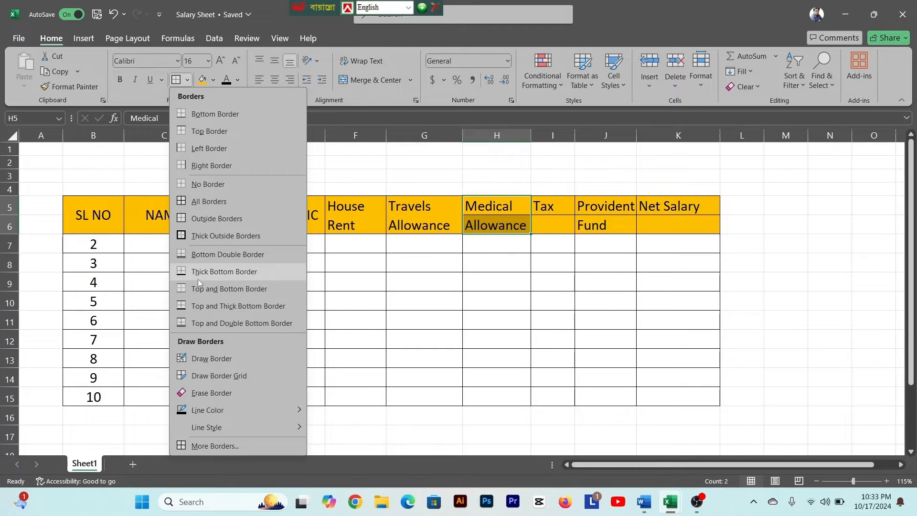
left_click(196, 220)
left_click(494, 240)
- Set the Medical Allowance header cells H5:H6 to no border, then give them outside borders only
left_click_drag(504, 210, 504, 224)
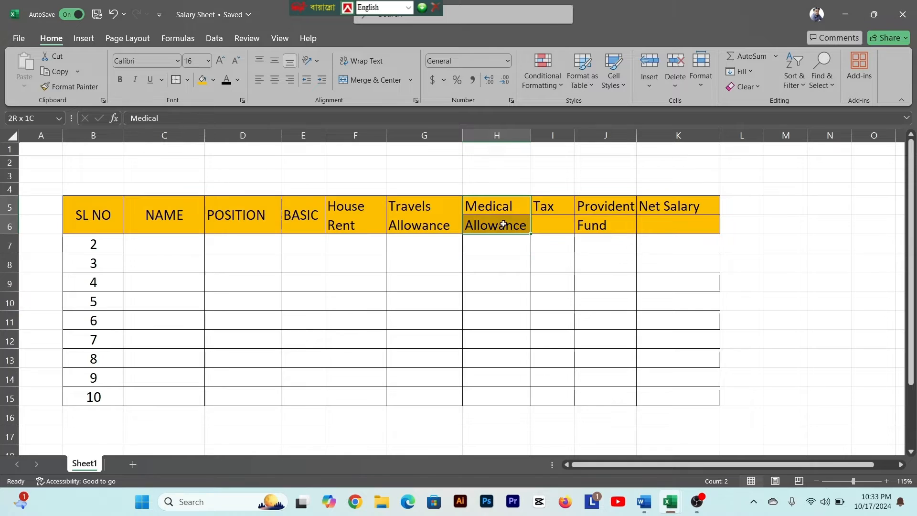
left_click(188, 80)
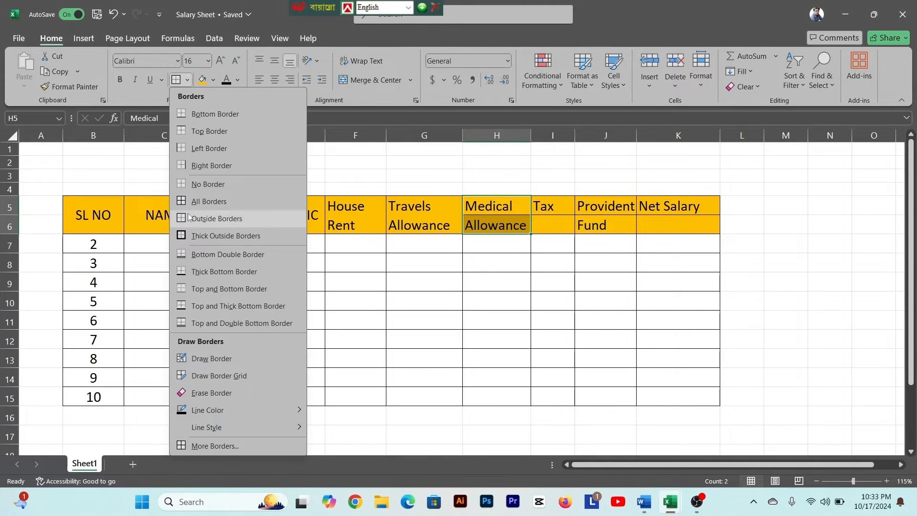
left_click(194, 188)
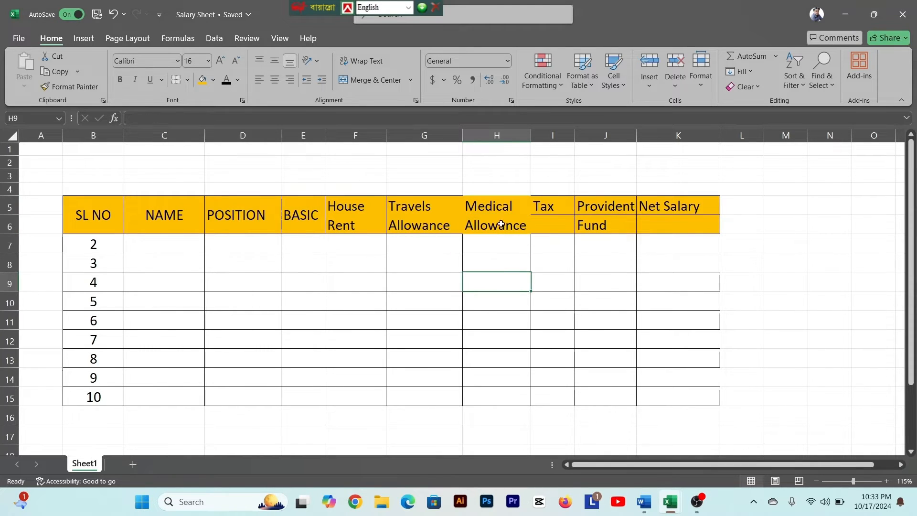
left_click_drag(502, 210, 500, 225)
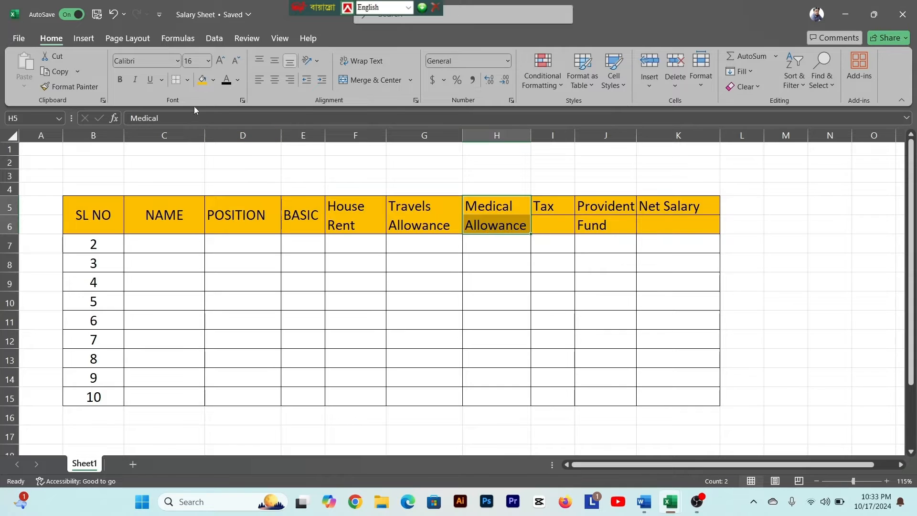
left_click(187, 80)
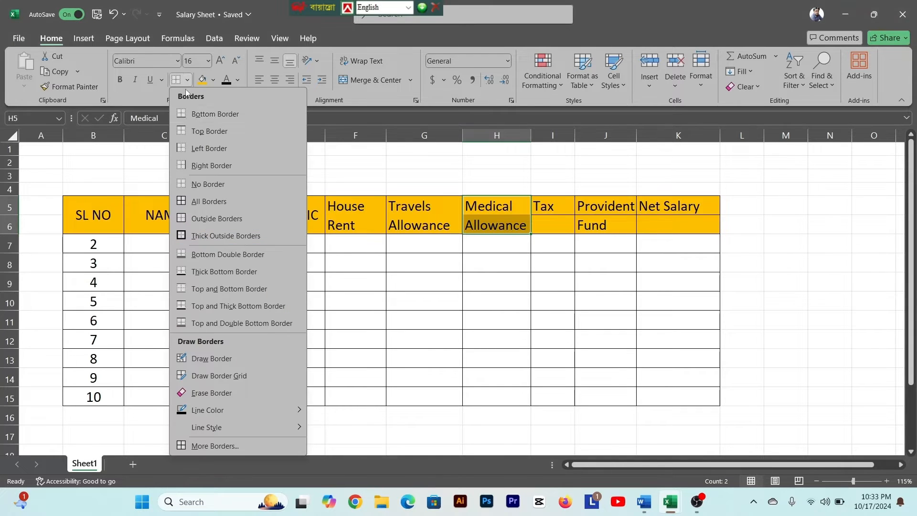
left_click(204, 219)
- Clear the borders of the Tax header cells I5:I6 and apply outside borders around both cells
left_click(554, 210)
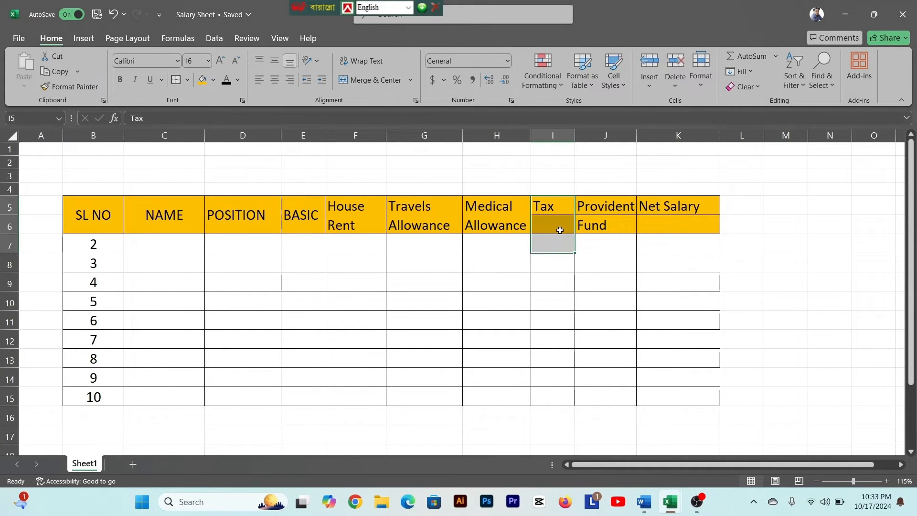
left_click(559, 225)
left_click_drag(560, 213, 560, 220)
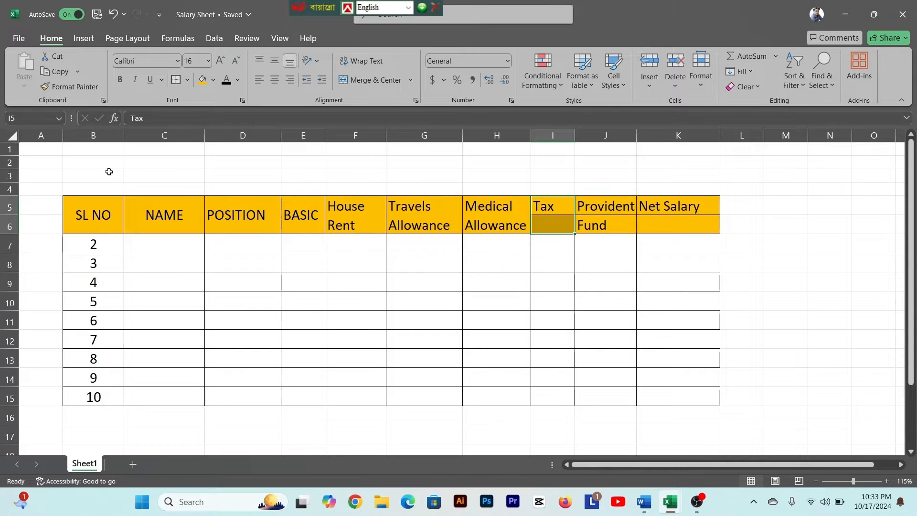
left_click(186, 80)
left_click(200, 185)
left_click(187, 81)
left_click(203, 224)
- Clear the borders of the Provident Fund header cells J5:J6 and put outside borders around the pair
left_click(607, 224)
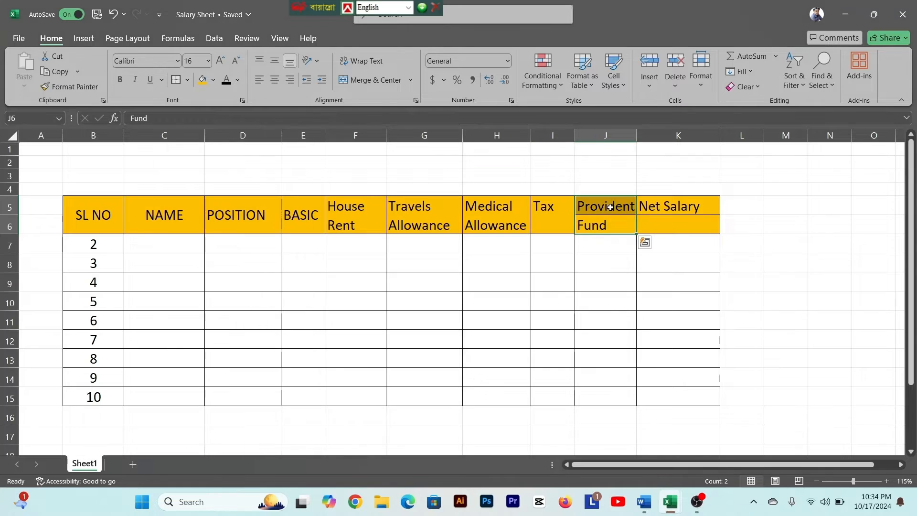
left_click_drag(604, 209, 611, 223)
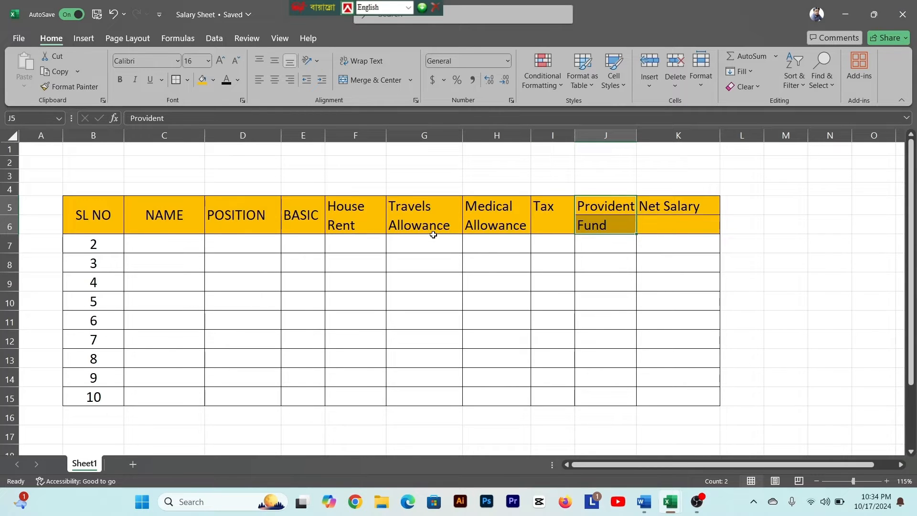
left_click(186, 80)
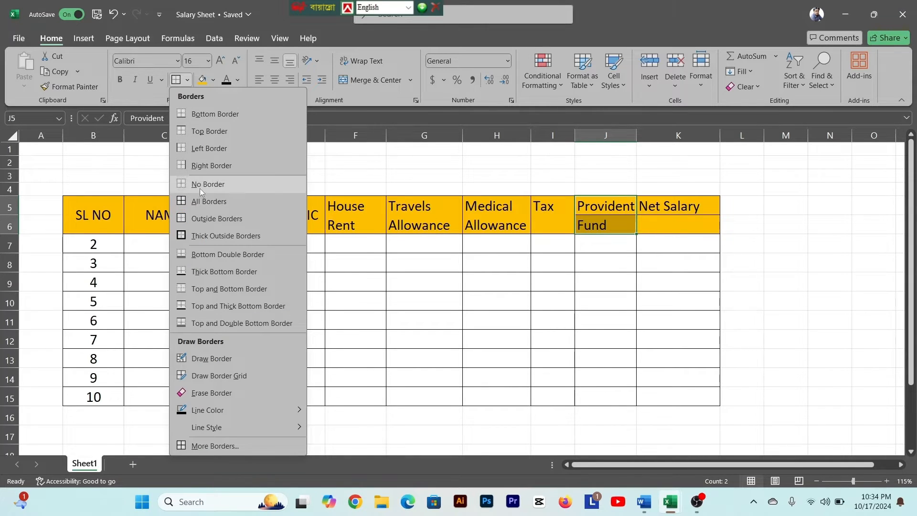
left_click(199, 186)
left_click(187, 81)
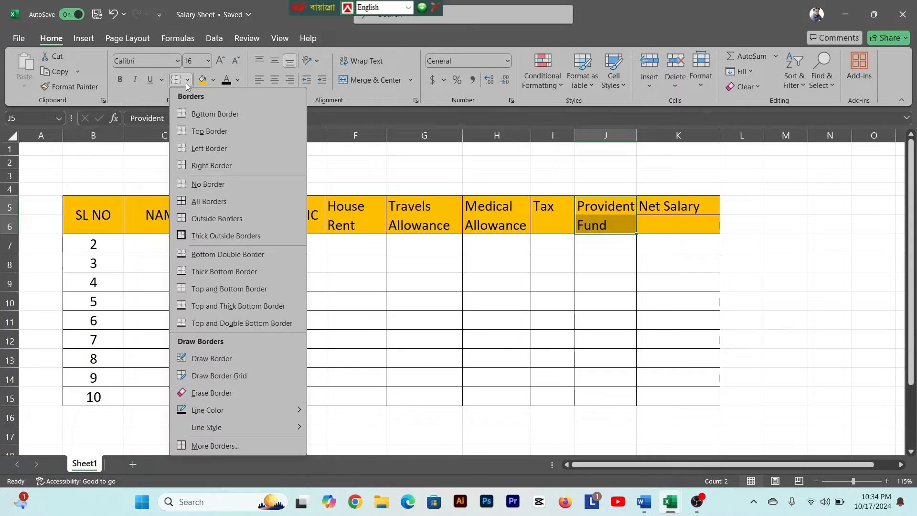
left_click(194, 218)
- Replace the borders of the Net Salary header cells K5:K6 with outside borders only
left_click_drag(668, 207, 666, 225)
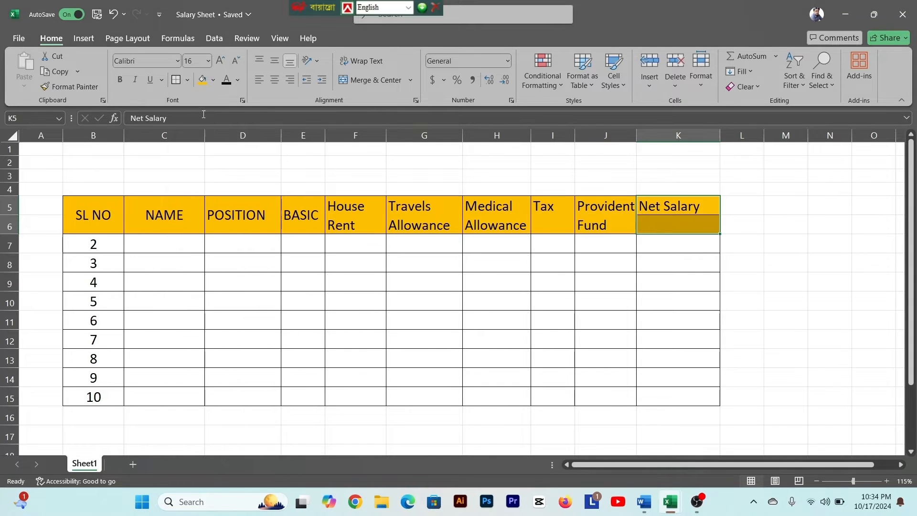
left_click(187, 80)
left_click(204, 186)
left_click(187, 80)
left_click(205, 221)
left_click(496, 282)
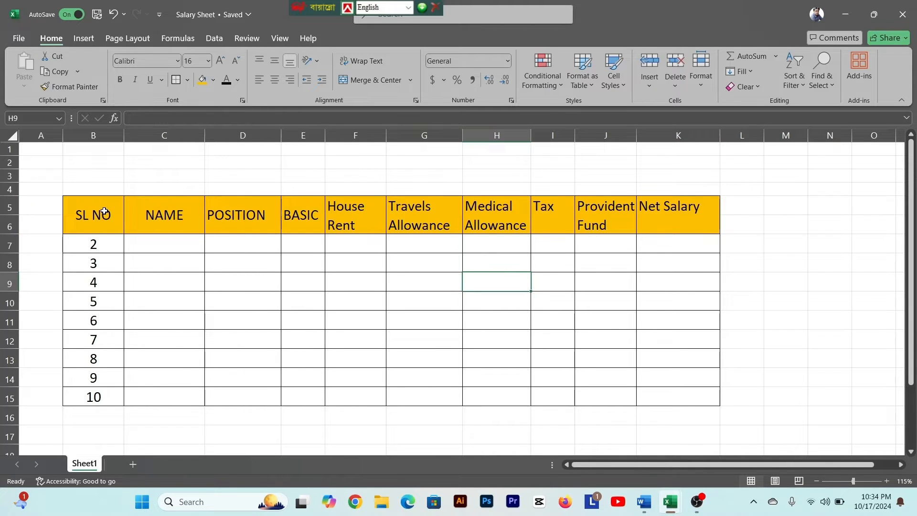
- Make the text of the whole table header, B5:K6, bold
left_click_drag(98, 211, 645, 215)
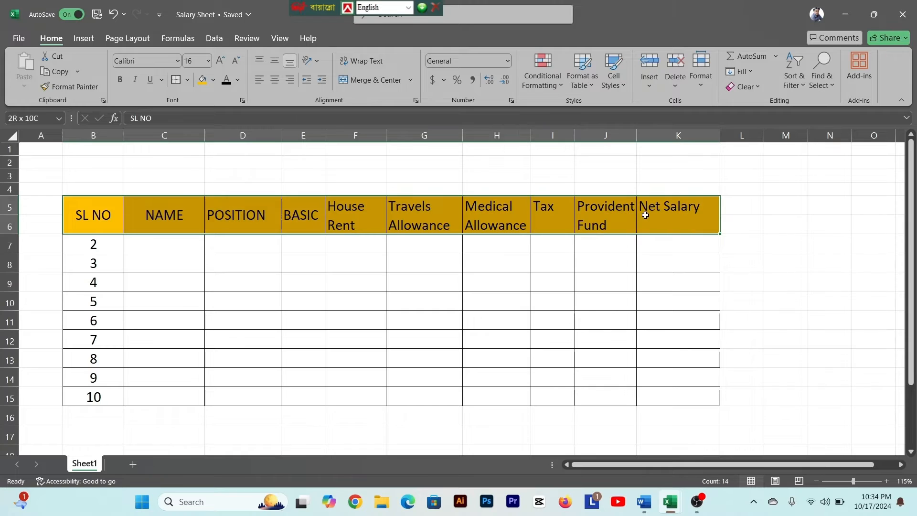
left_click(120, 80)
left_click(343, 274)
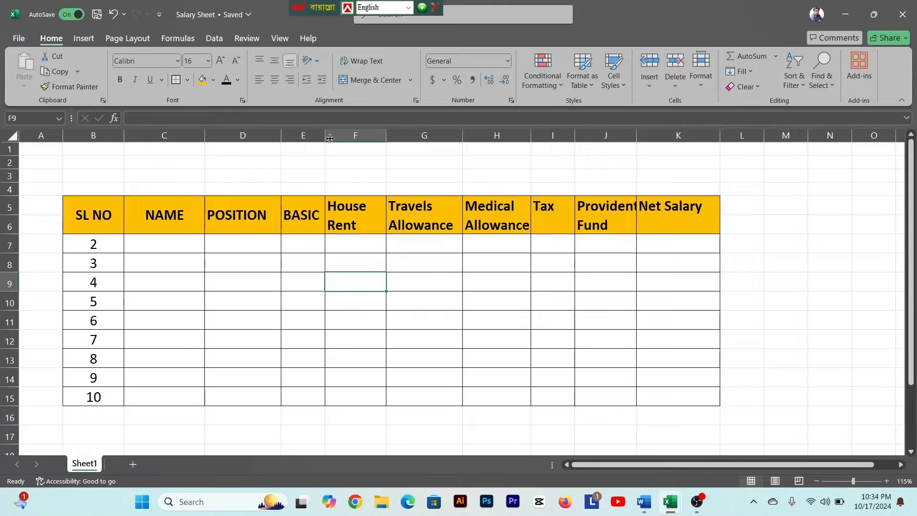
- Widen the BASIC, NAME, POSITION, House Rent, Tax and Net Salary columns to give their contents more room
left_click_drag(327, 135, 355, 136)
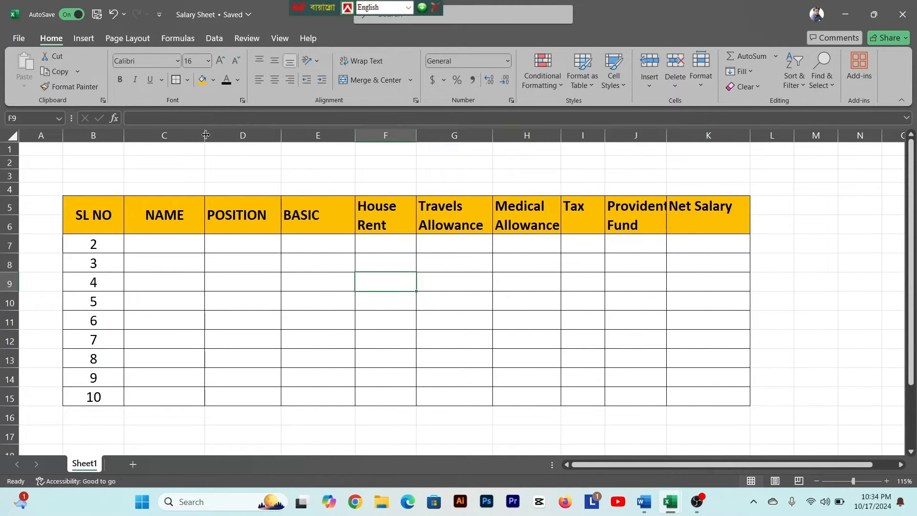
left_click_drag(205, 135, 237, 136)
left_click_drag(315, 138, 330, 138)
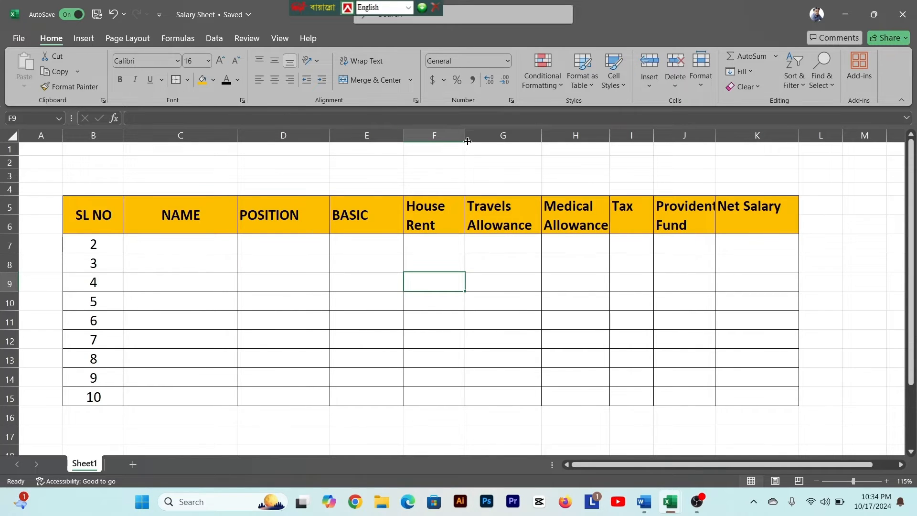
left_click_drag(466, 138, 476, 140)
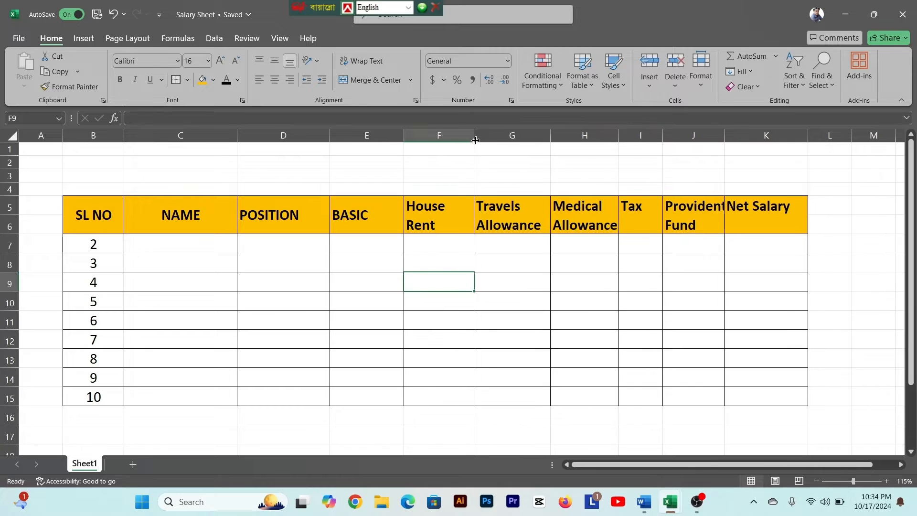
left_click_drag(662, 138, 678, 138)
left_click_drag(823, 139, 834, 139)
left_click(143, 320)
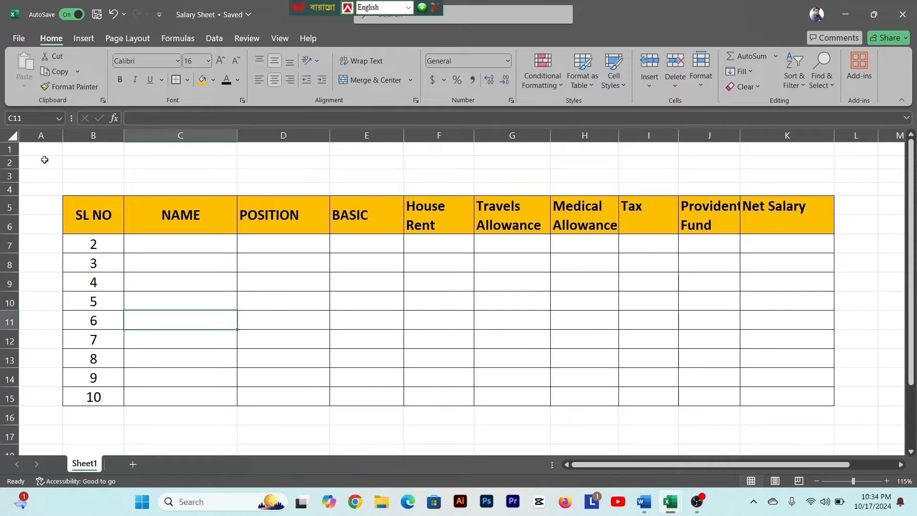
left_click(12, 150)
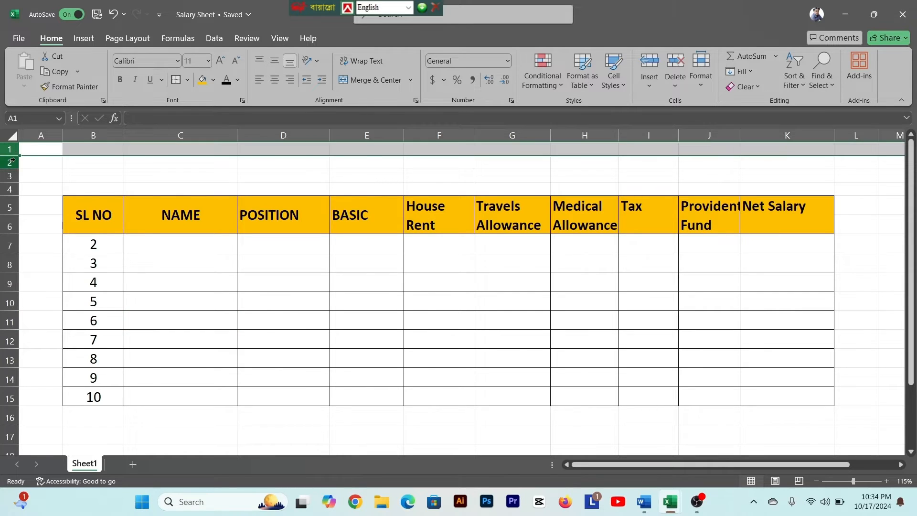
left_click(12, 162)
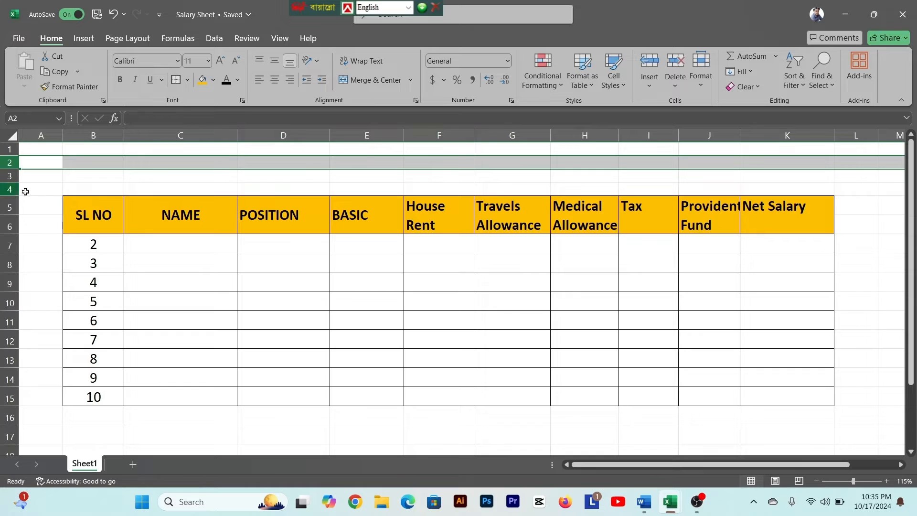
left_click(66, 191)
left_click_drag(74, 156, 784, 180)
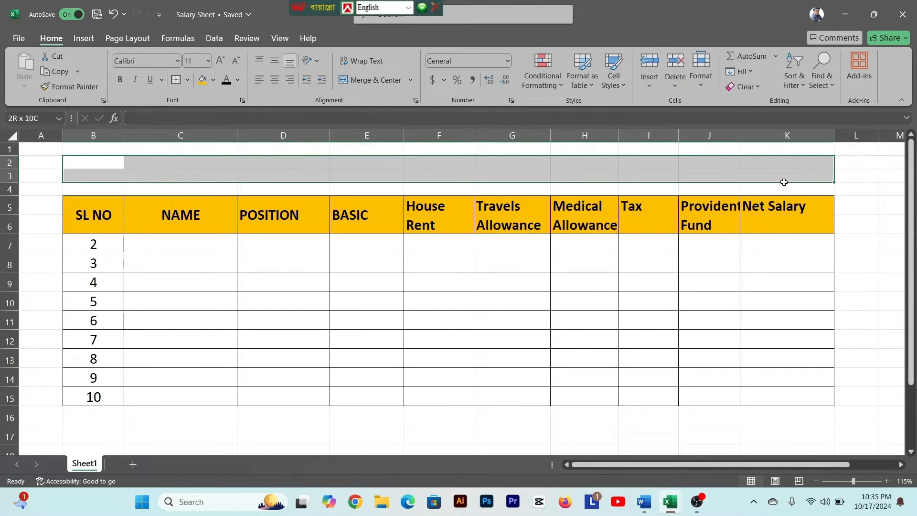
left_click(670, 294)
- Enter the rate 10% in cell F4 above the House Rent header
left_click(440, 226)
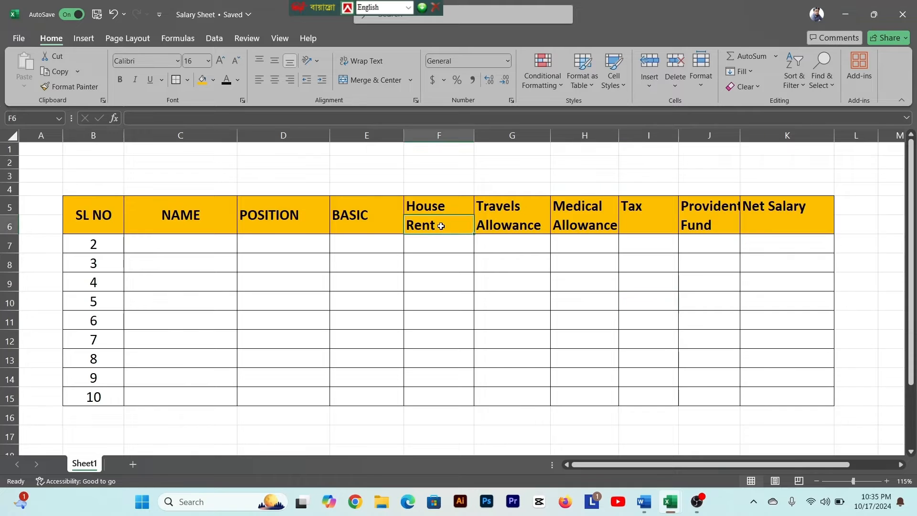
left_click(442, 190)
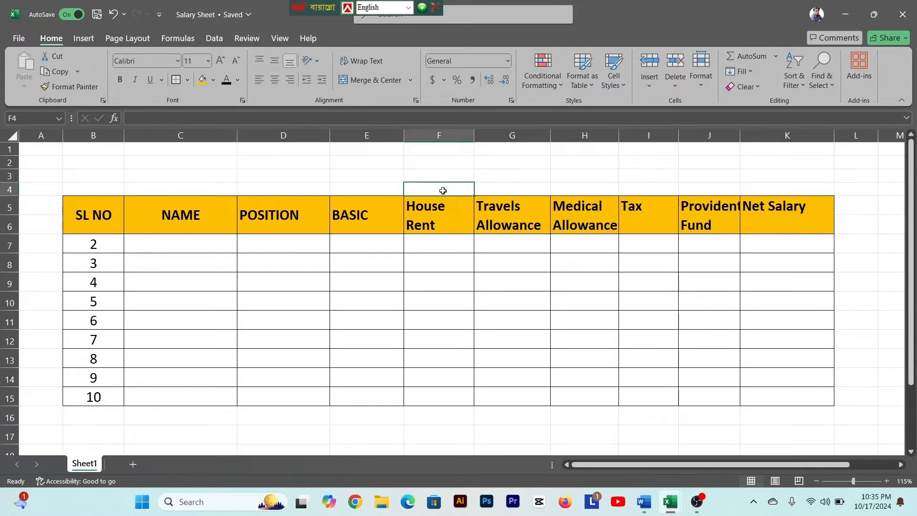
type("10")
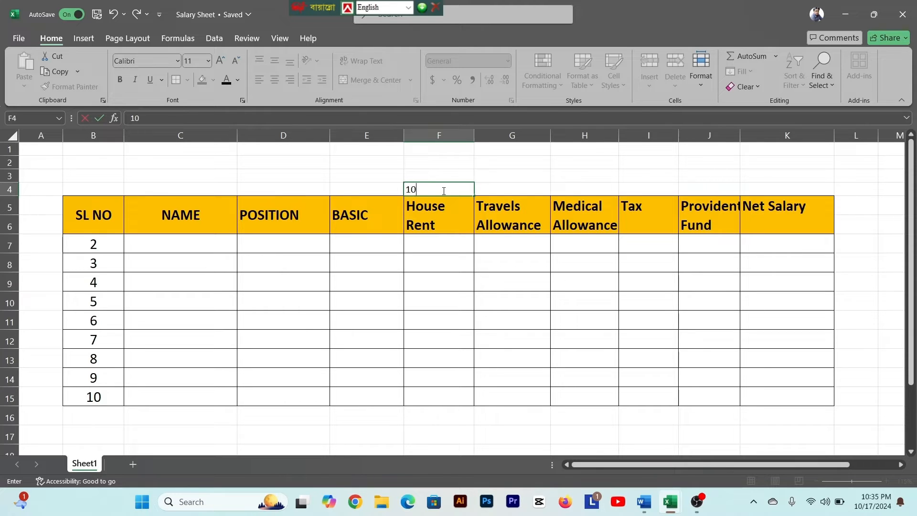
type("%")
key("Return")
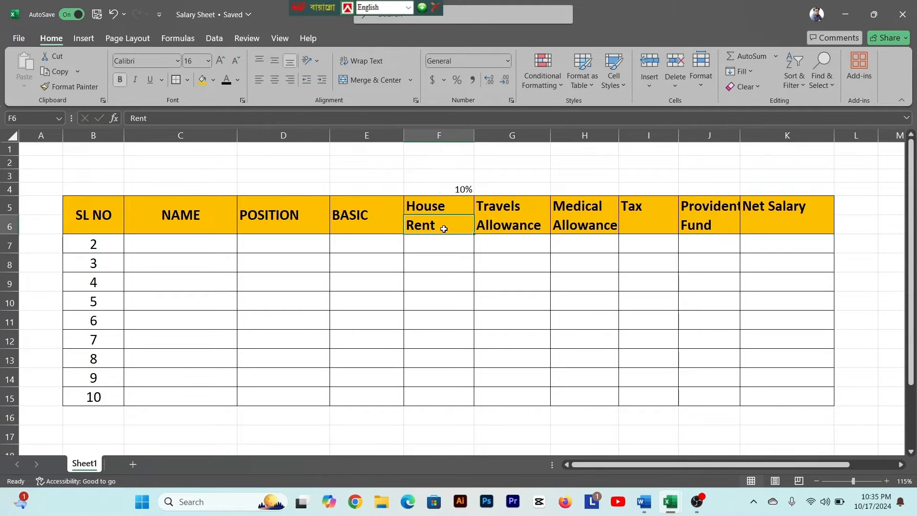
- Set the font size of the rate row cells B4:K4 to 16
left_click(446, 189)
left_click_drag(93, 189, 788, 189)
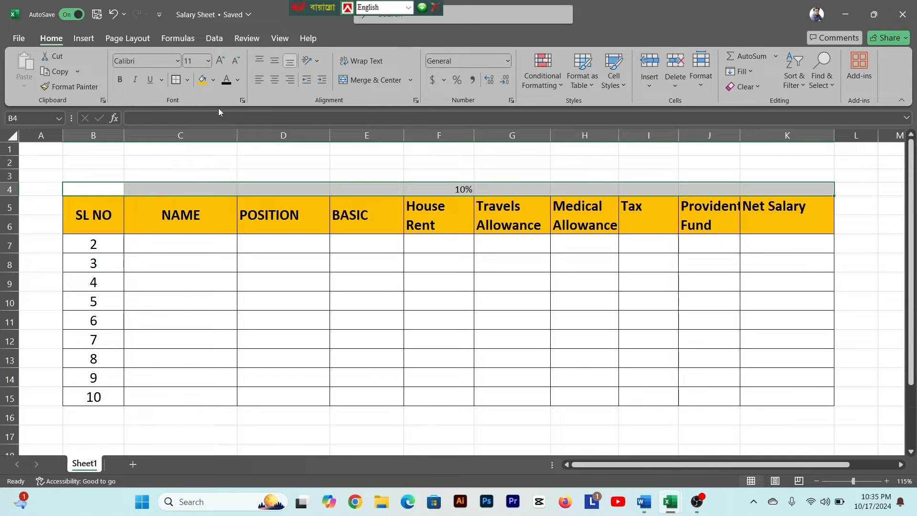
left_click(208, 61)
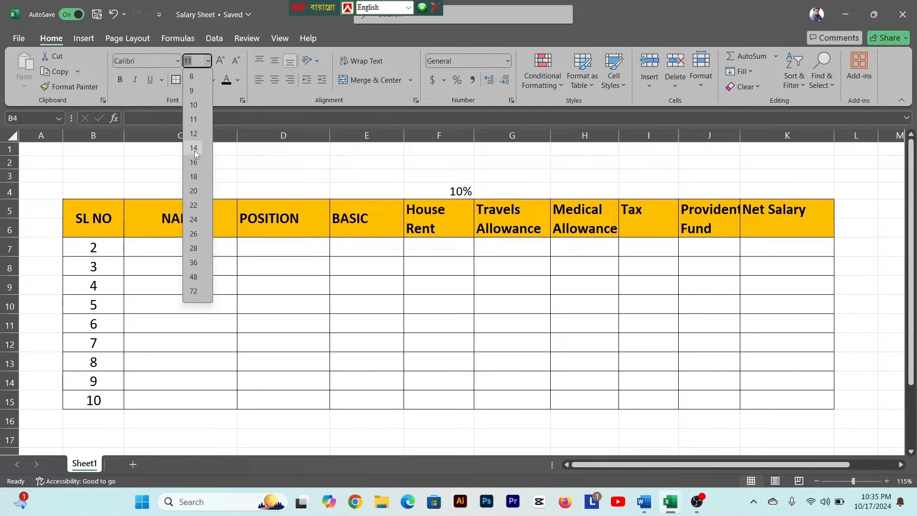
left_click(193, 162)
- Check the travel allowance rate in the Word document, then return to Excel and enter 7% in G4 above Travels Allowance
left_click(512, 192)
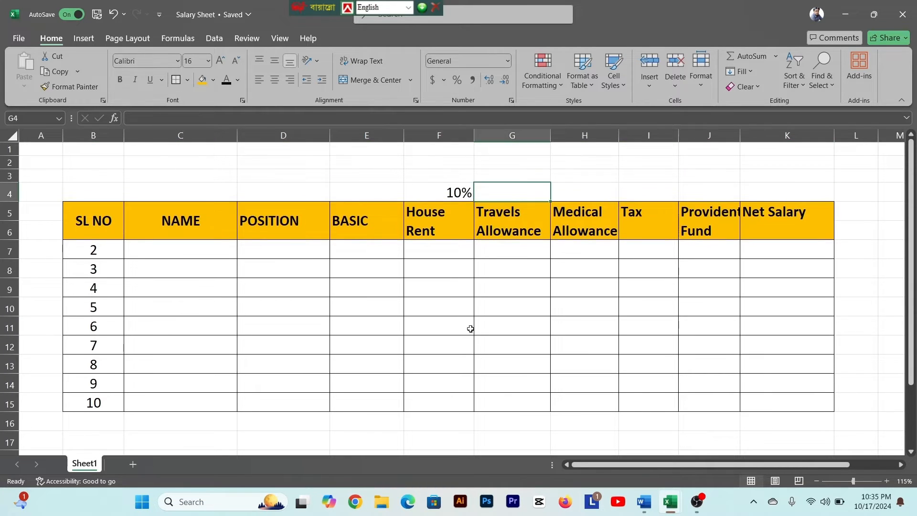
left_click(644, 502)
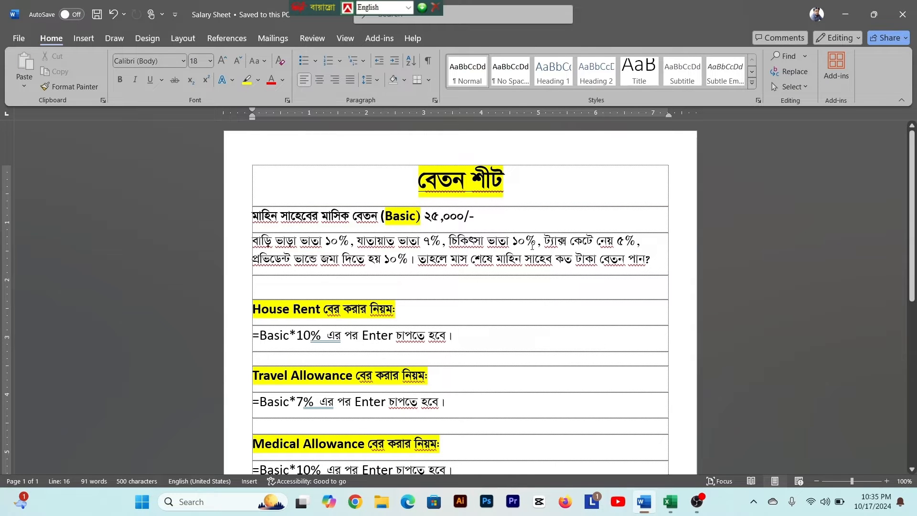
left_click(400, 244)
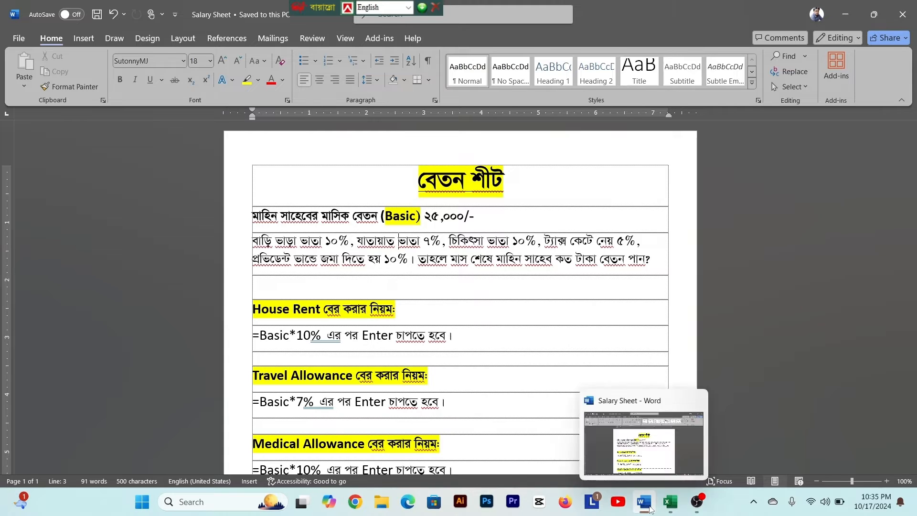
left_click(670, 501)
type("7")
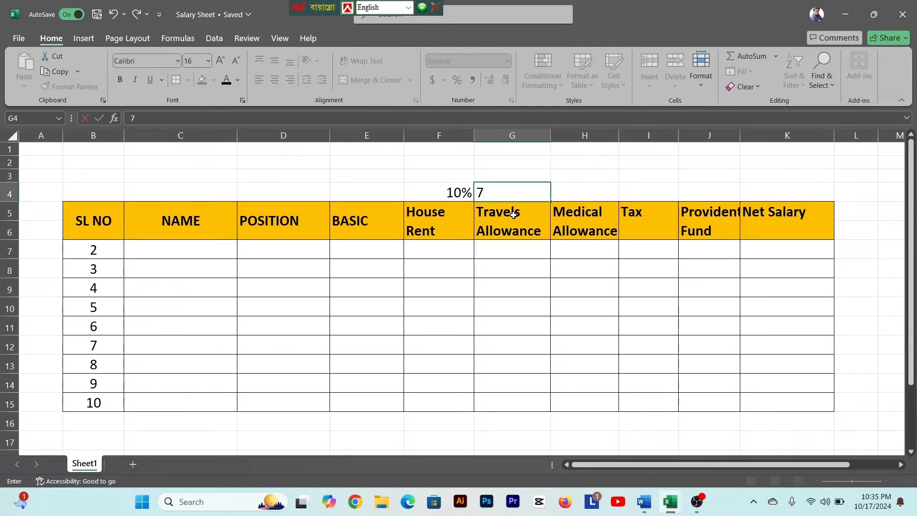
type("%")
- Enter the remaining rates in row 4: 10% above Medical Allowance, 5% above Tax and 10% above Provident Fund
left_click(598, 199)
type("10")
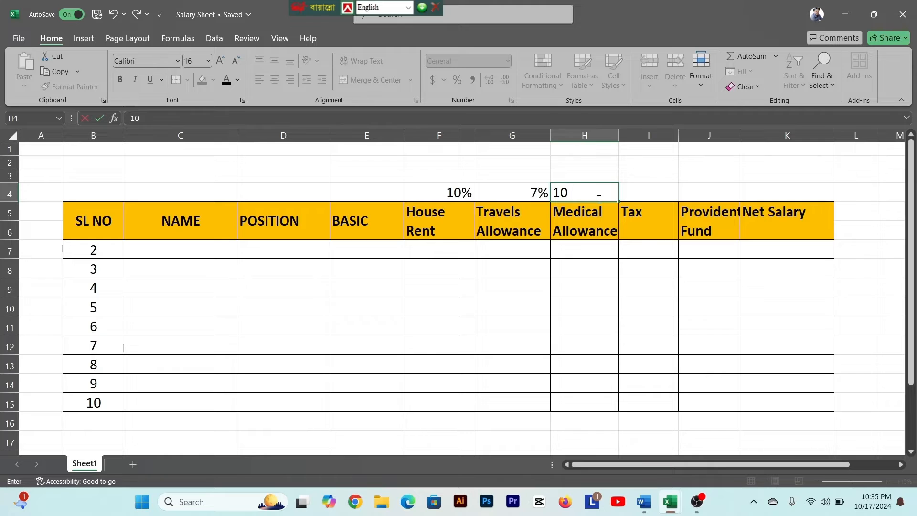
type("%")
left_click(641, 201)
type("5%")
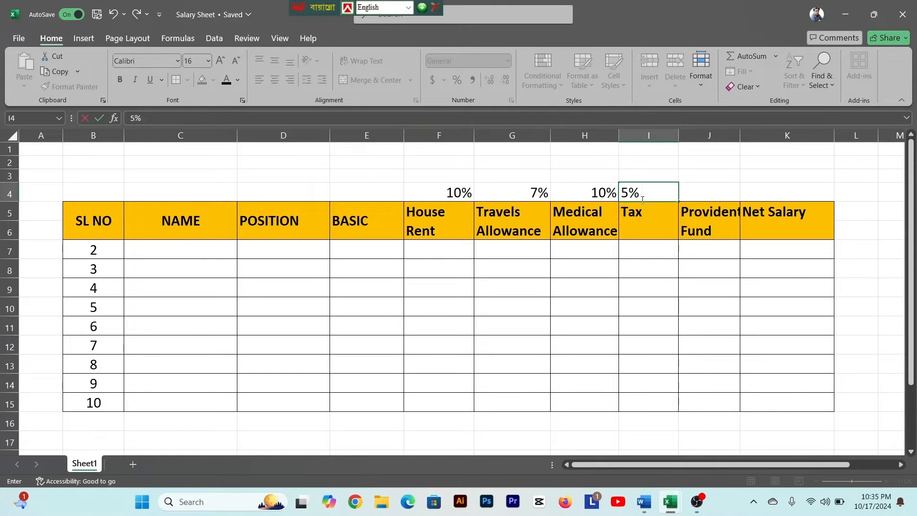
left_click(709, 198)
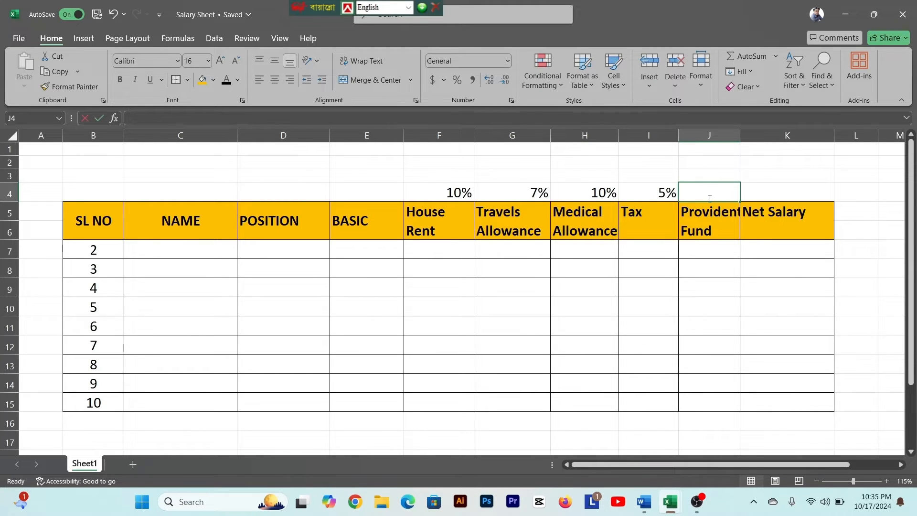
type("10%")
key("Return")
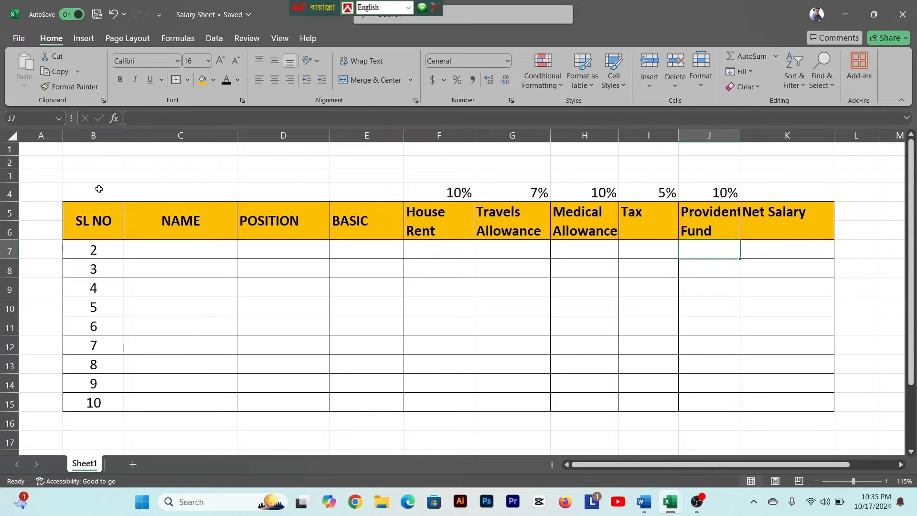
- Apply all borders to the rate row cells B4:K4 above the table header
left_click_drag(93, 188, 769, 194)
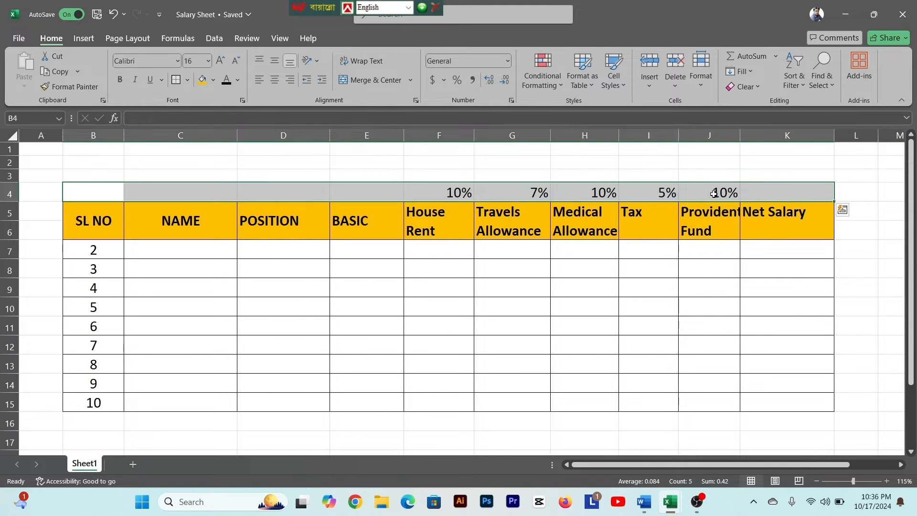
left_click(187, 81)
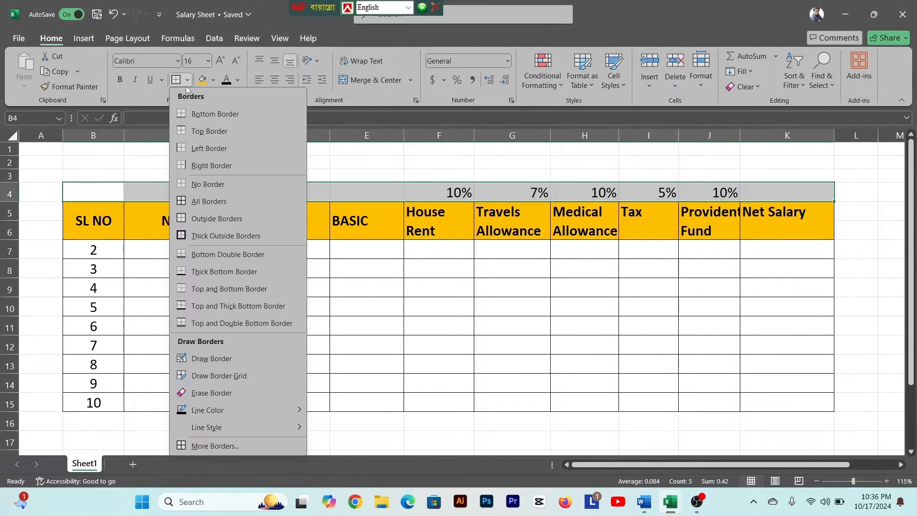
left_click(195, 202)
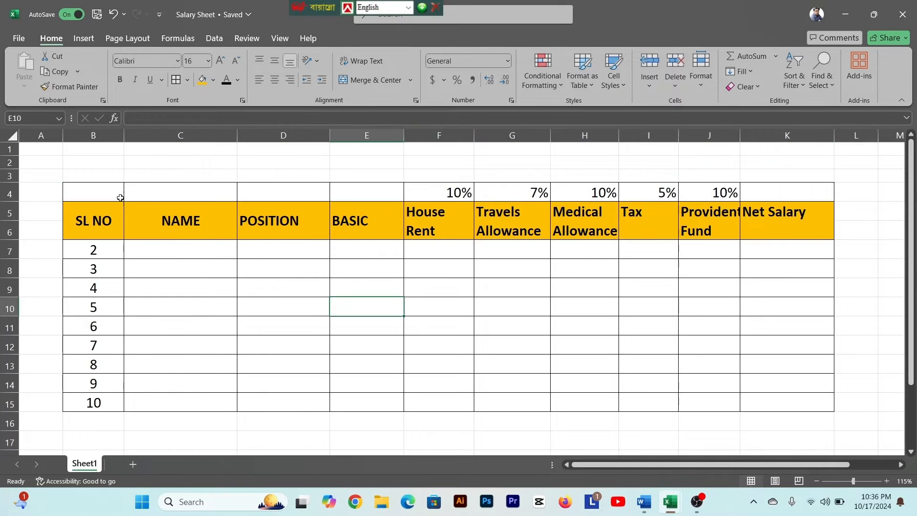
- Insert a blank row at row 2, above the rate row and the table
left_click(56, 165)
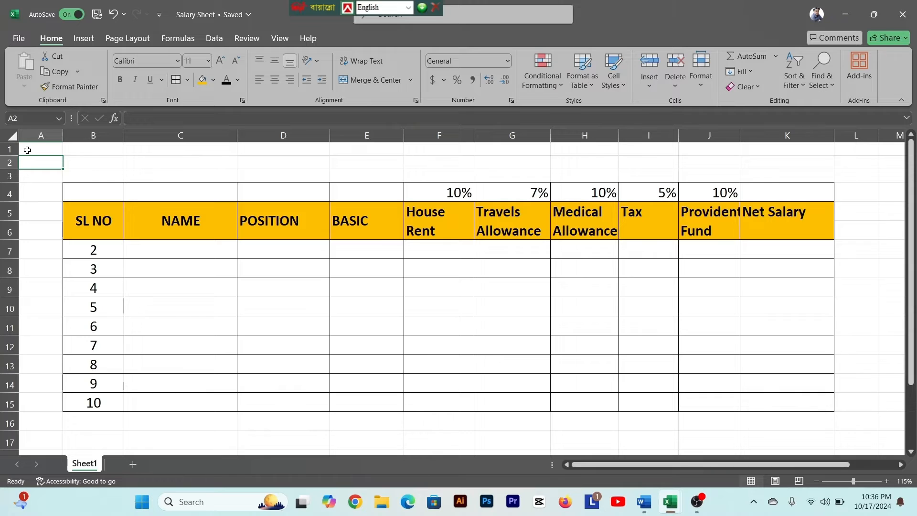
left_click(120, 163)
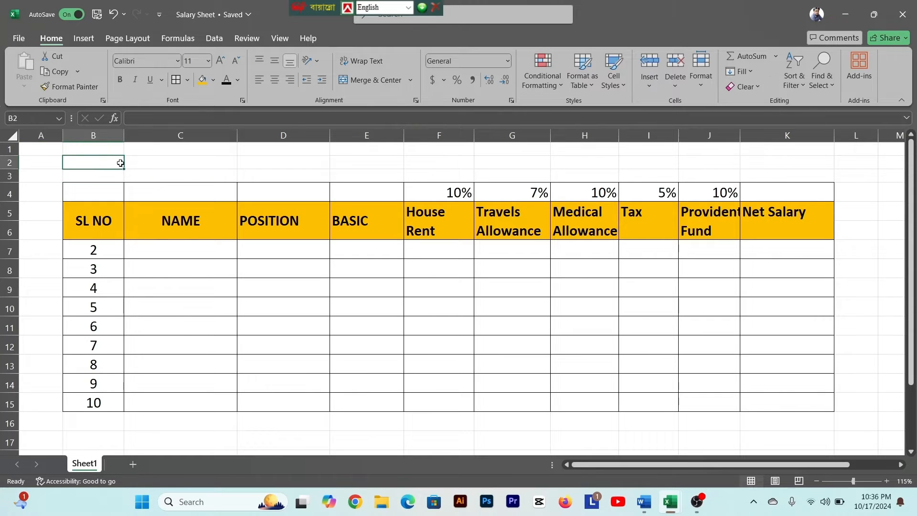
left_click_drag(120, 163, 776, 174)
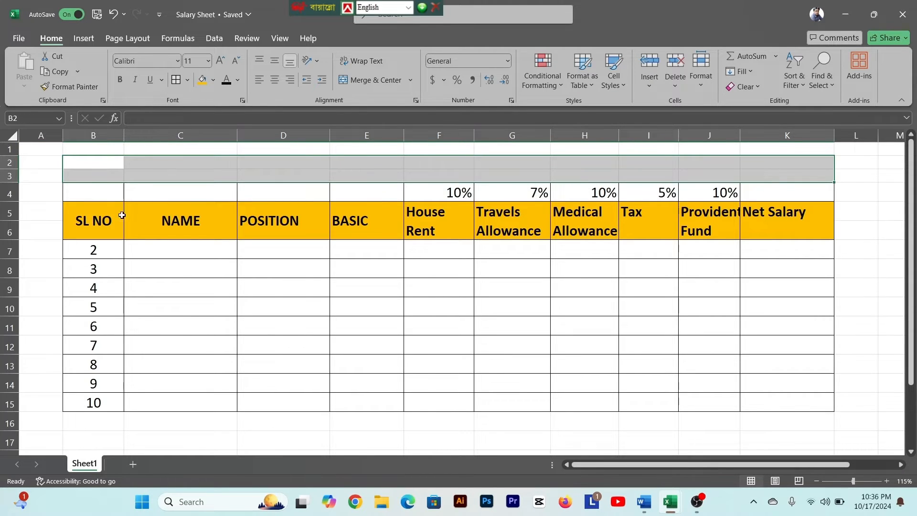
right_click(87, 165)
left_click_drag(41, 163, 307, 172)
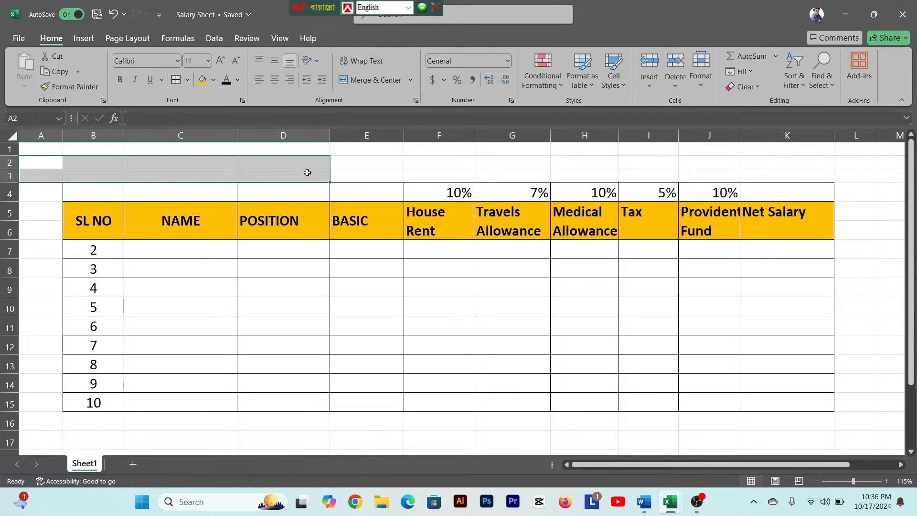
right_click(7, 162)
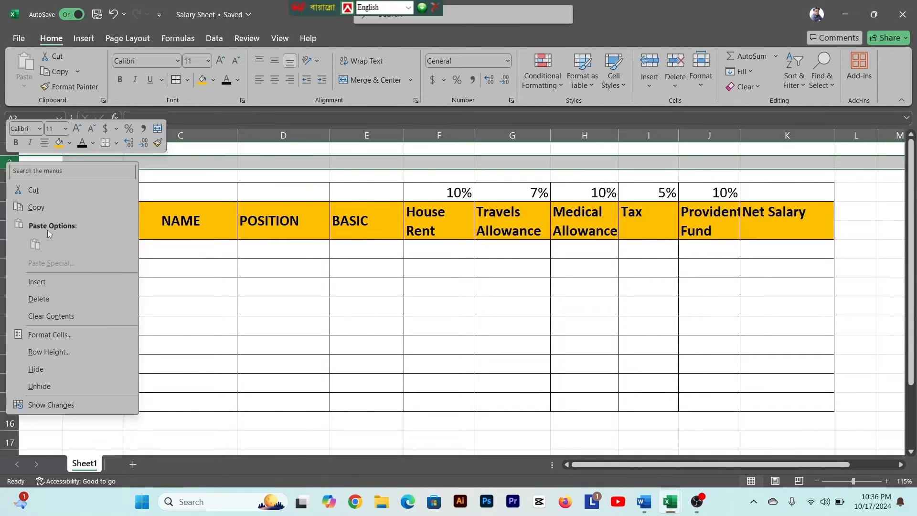
left_click(36, 282)
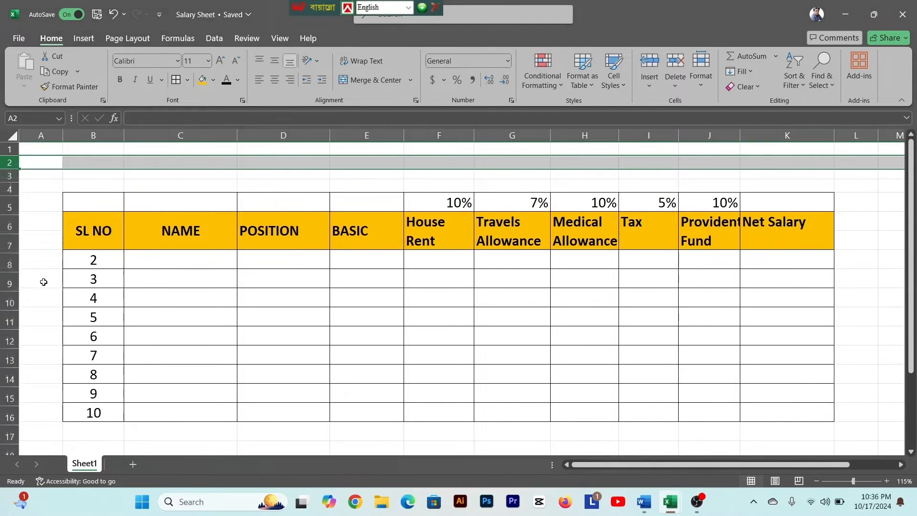
left_click(127, 181)
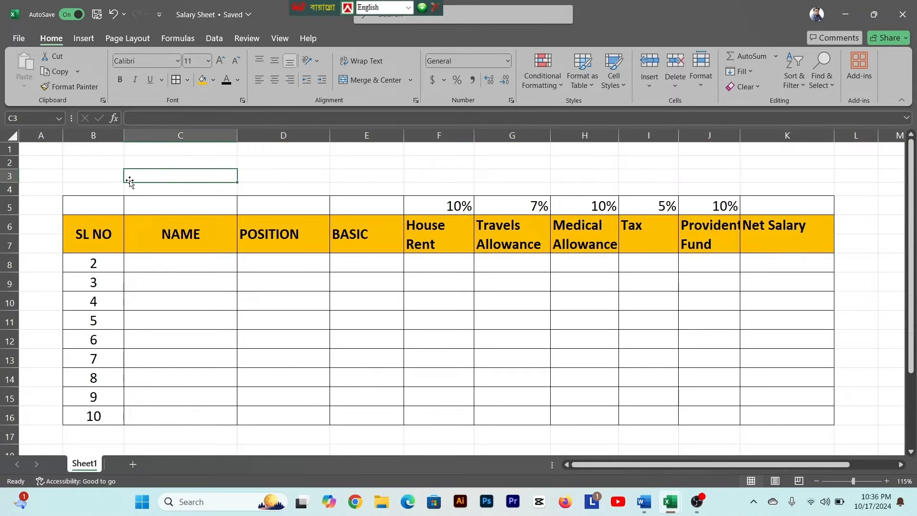
- Insert another blank row at row 3 to make more room above the table for a title
left_click(48, 176)
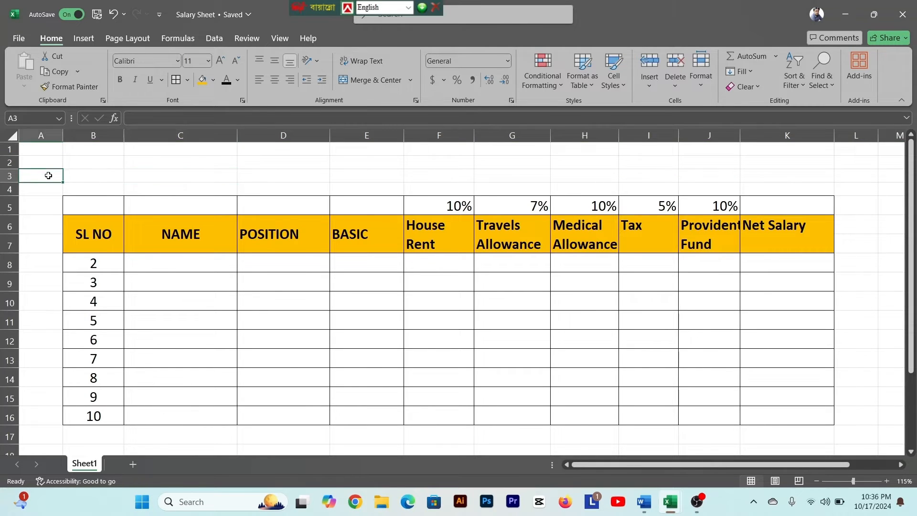
left_click(11, 175)
right_click(13, 177)
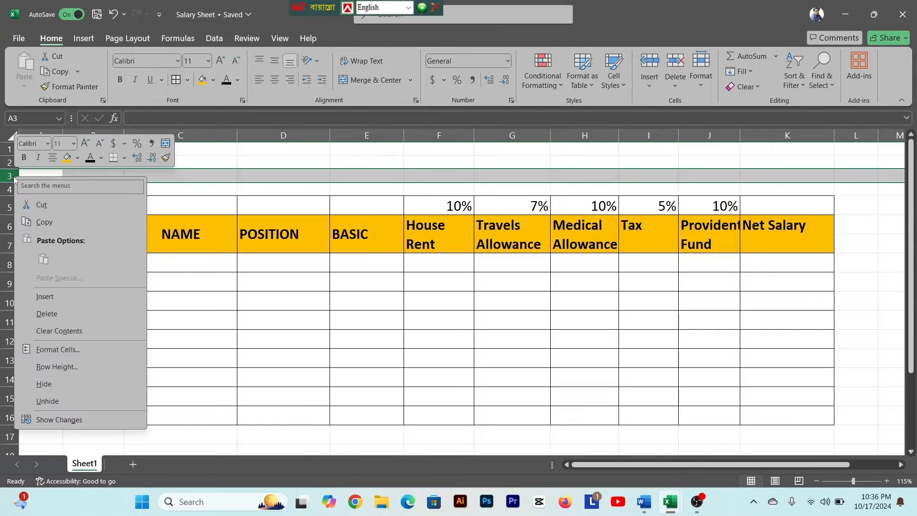
left_click(45, 296)
left_click(169, 192)
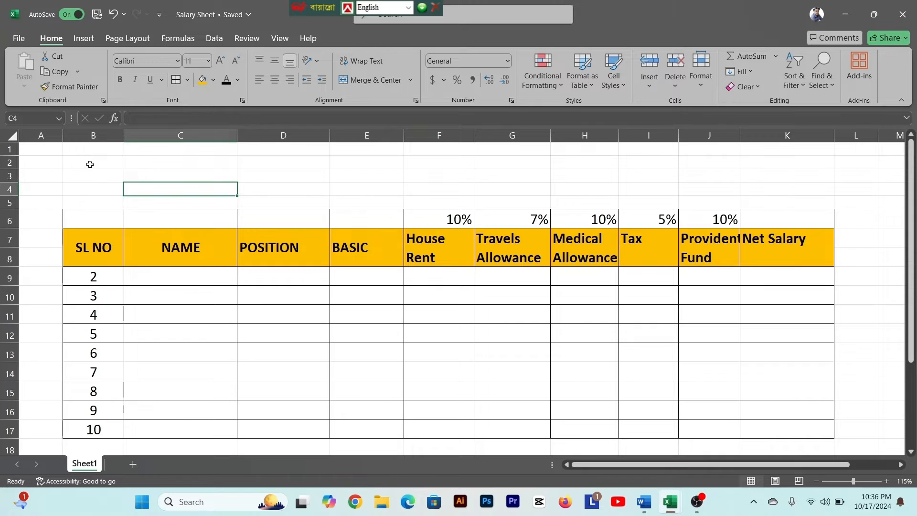
- Merge and center B2:K5 above the table and enter the title SALARY SHEET in it
left_click_drag(89, 165, 781, 201)
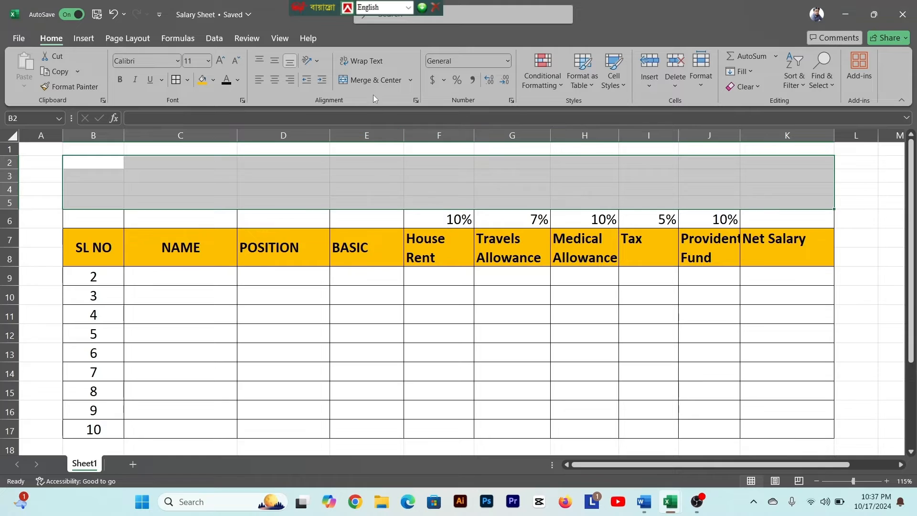
left_click(374, 81)
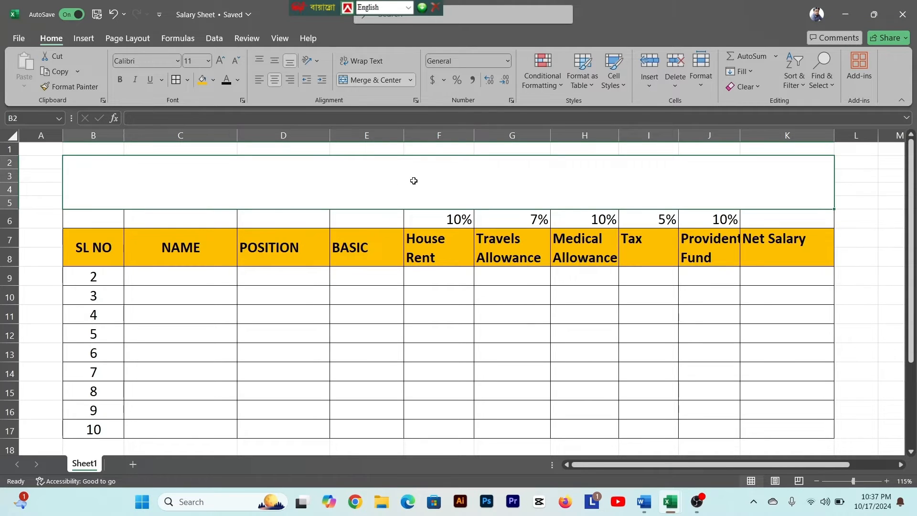
type("SALARY SHEET")
key("ctrl+Return")
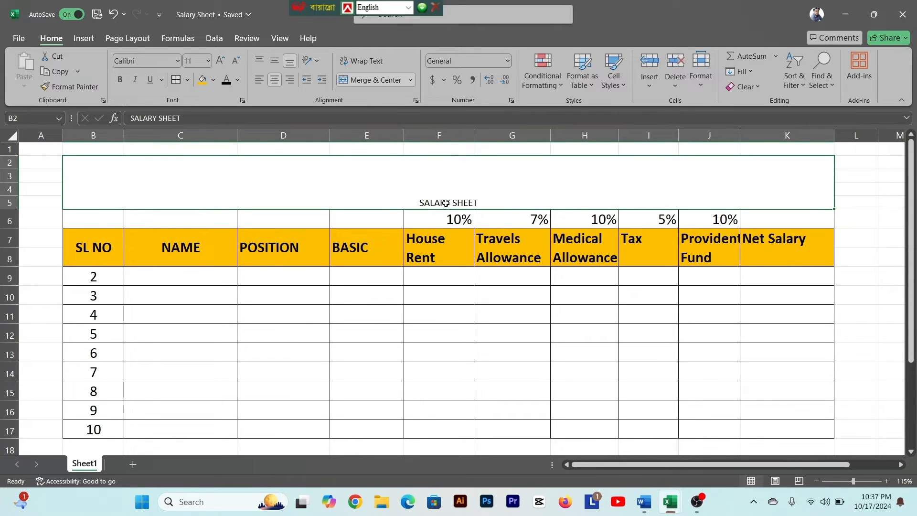
- Set the font size of the SALARY SHEET title to 50
left_click(208, 61)
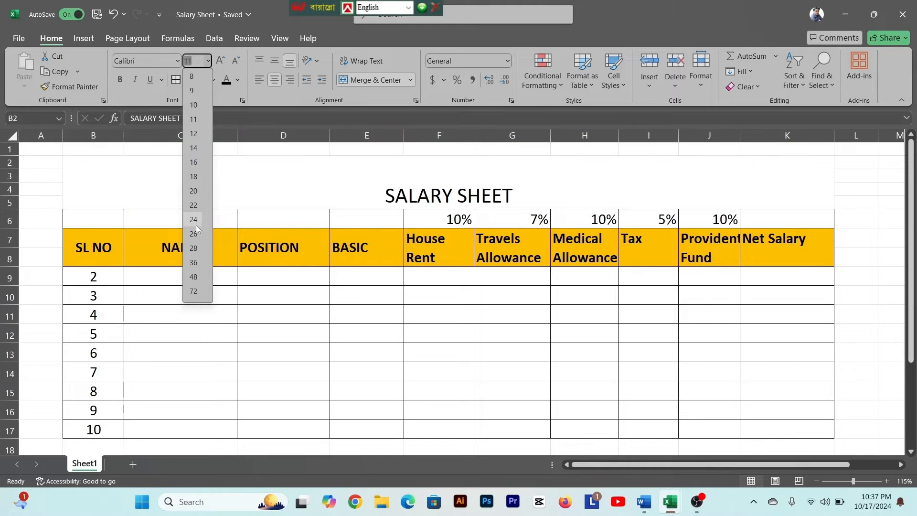
left_click(193, 278)
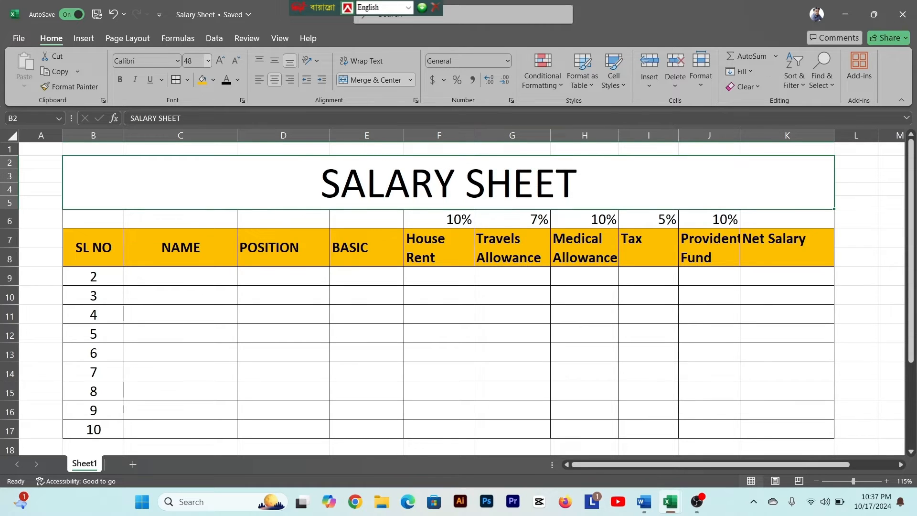
left_click(185, 61)
key("Return")
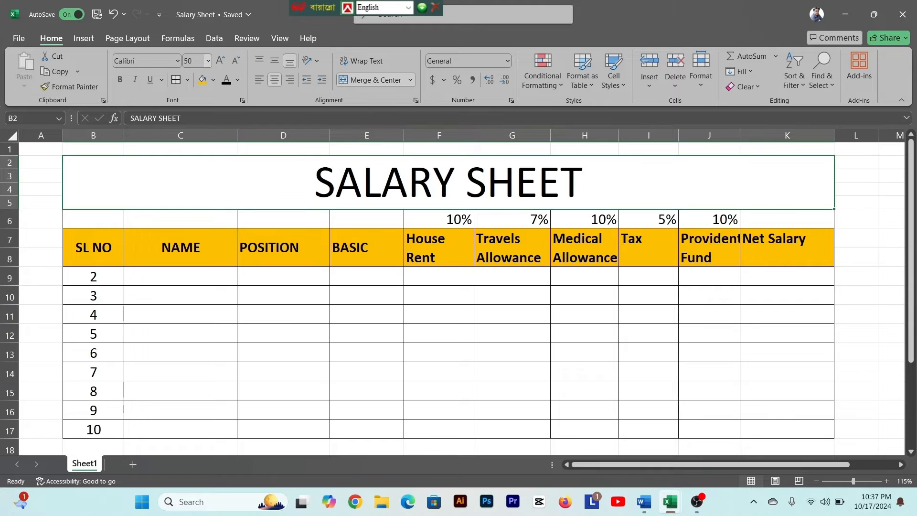
- Give the SALARY SHEET title cell a blue theme fill and make its text white
left_click(214, 82)
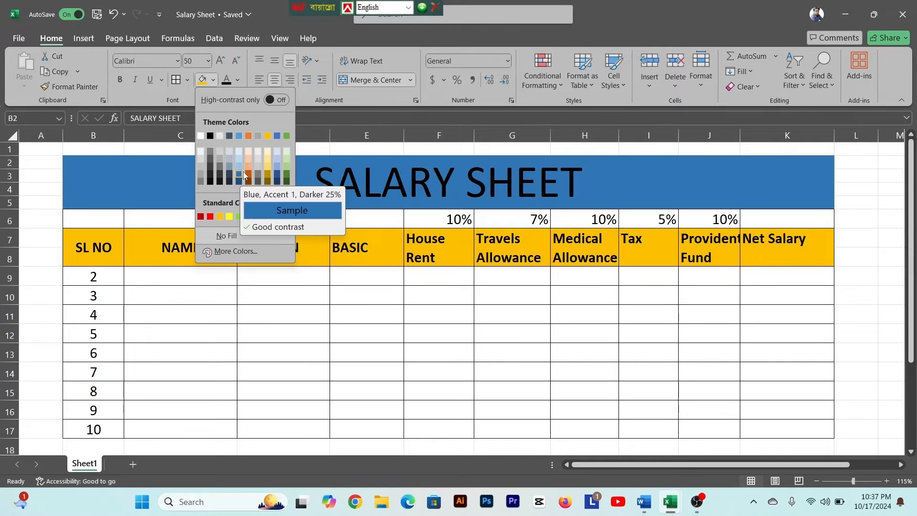
left_click(276, 136)
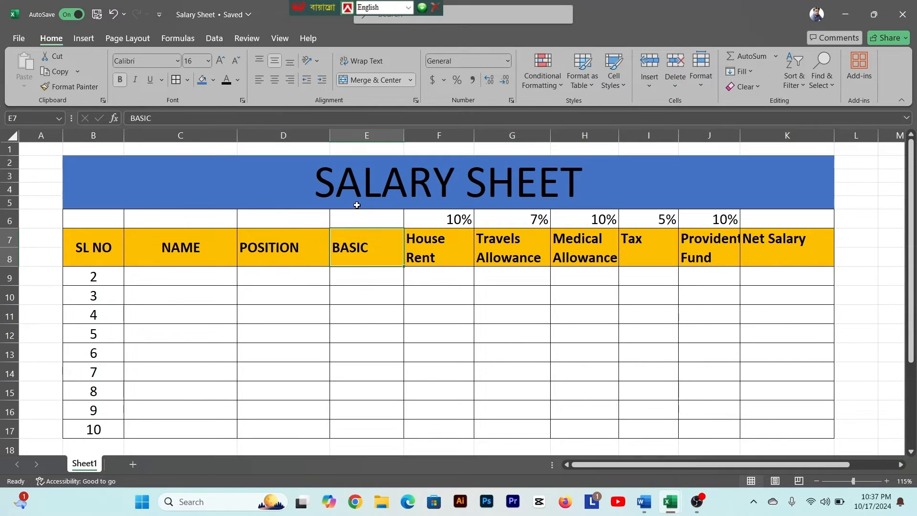
left_click(238, 82)
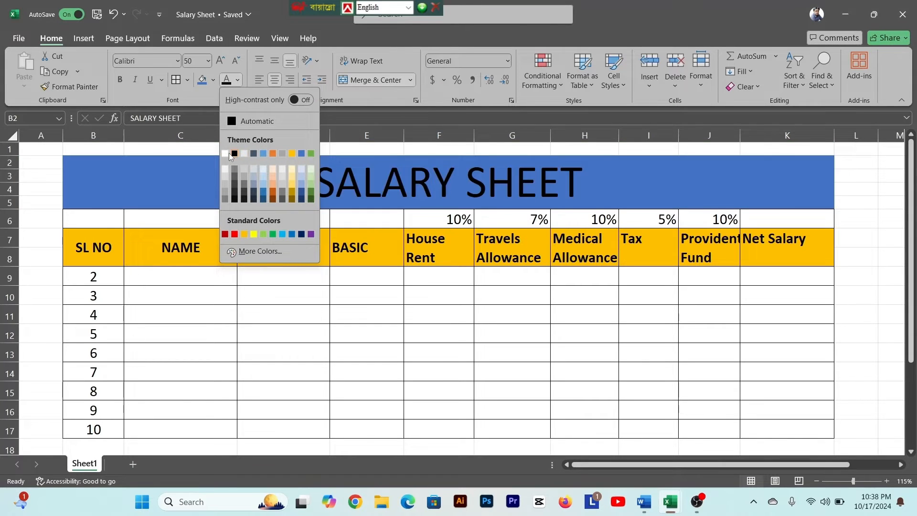
left_click(246, 152)
left_click(337, 326)
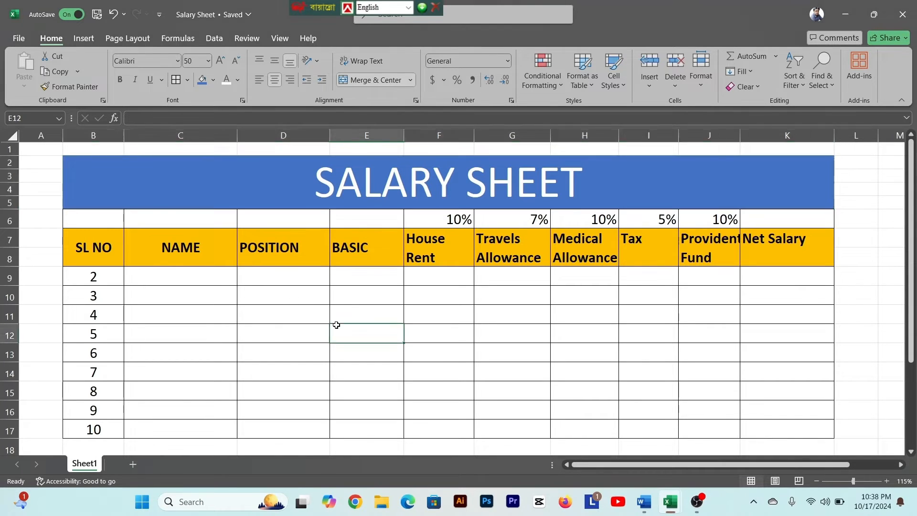
- Make the SALARY SHEET title text bold
left_click(368, 191)
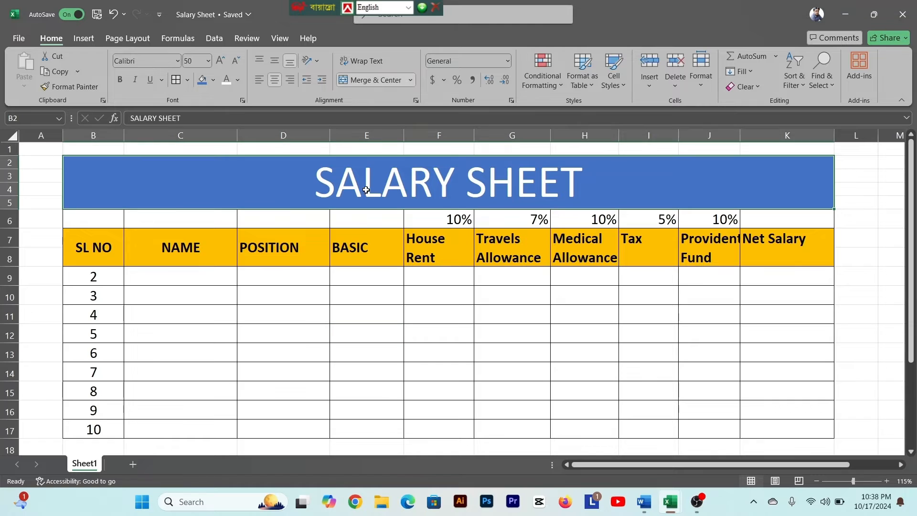
left_click(120, 79)
left_click(389, 317)
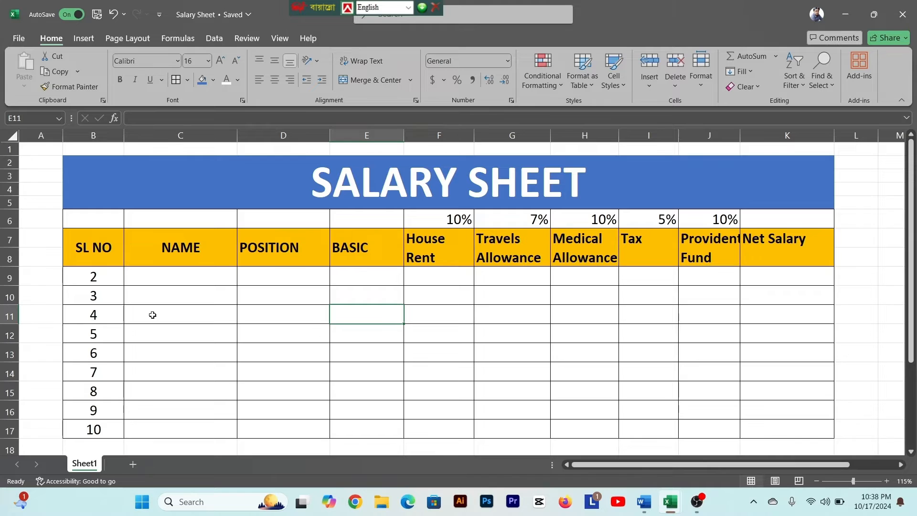
- Fill the NAME column from C9 to C17 with the nine employees' names, one per row
left_click(158, 281)
type("Sajjadul")
key("Return")
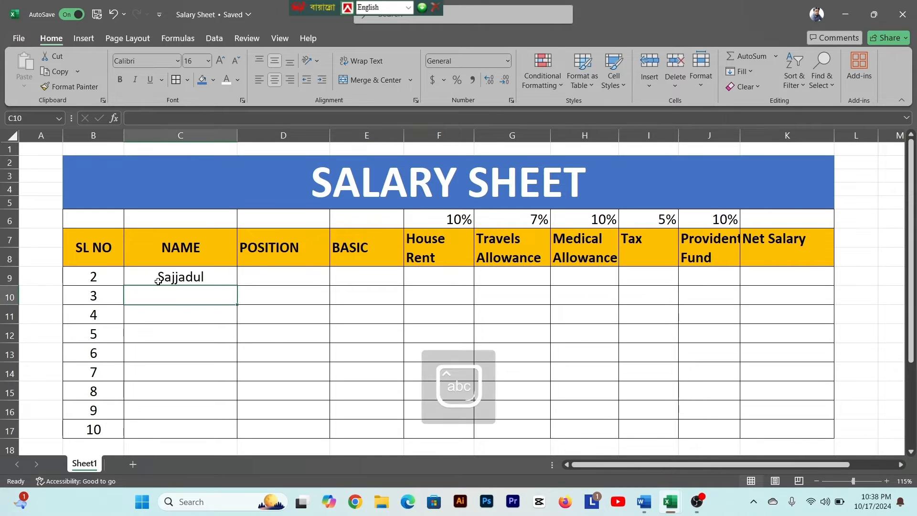
type("Aamra Azam")
key("Return")
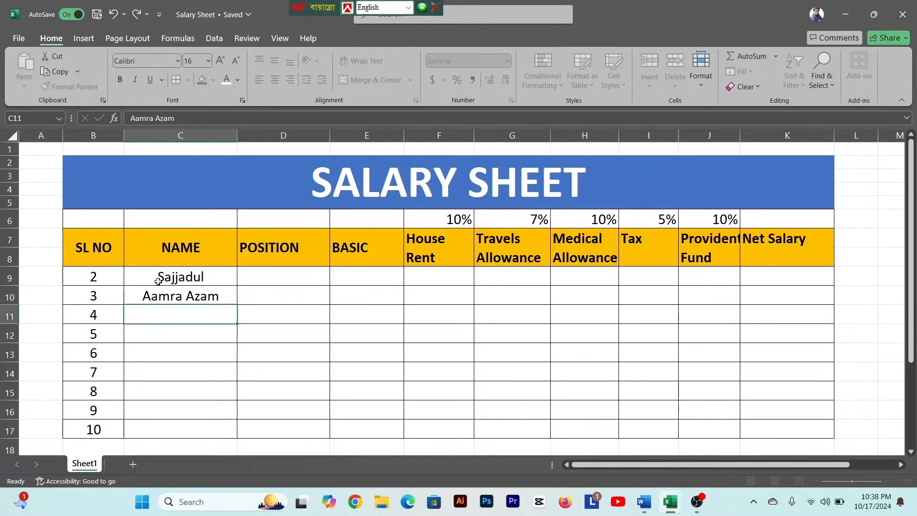
type("Mahin")
key("Return")
type("Sabid")
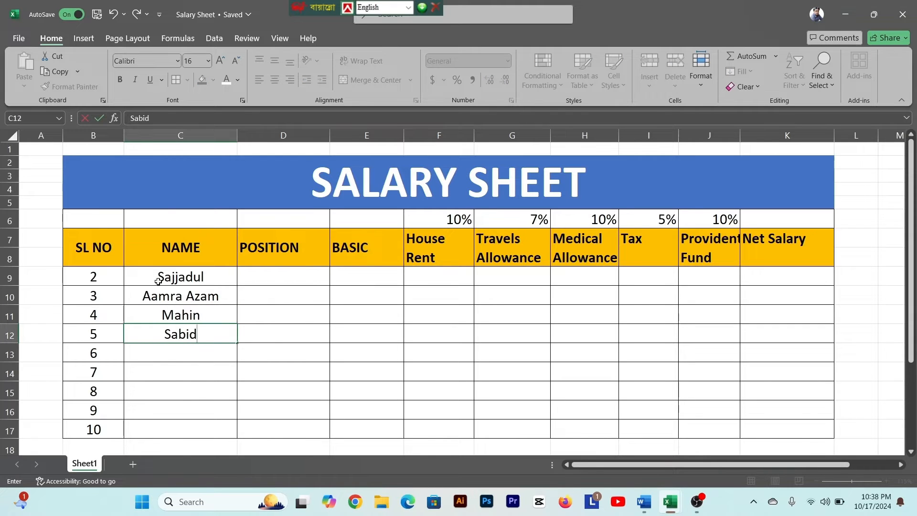
key("Return")
type("Sakib")
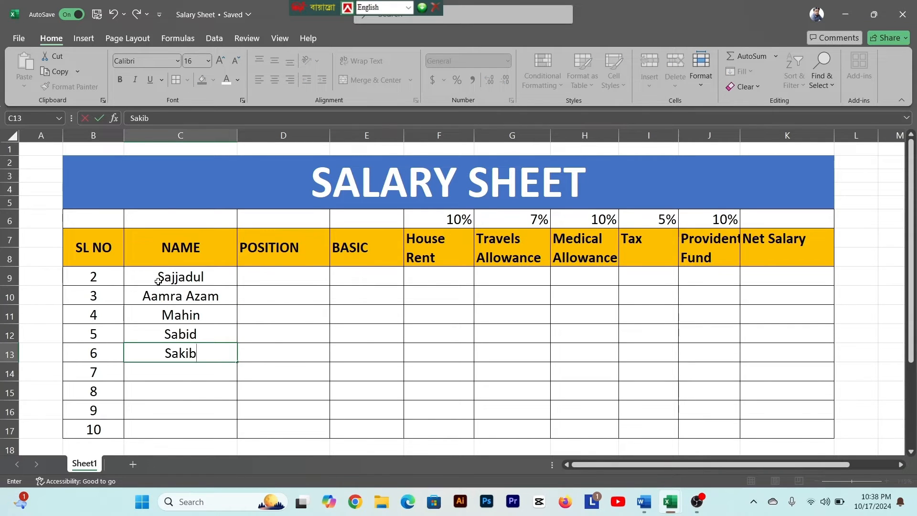
key("Return")
type("Mausum")
key("Return")
type("Munna")
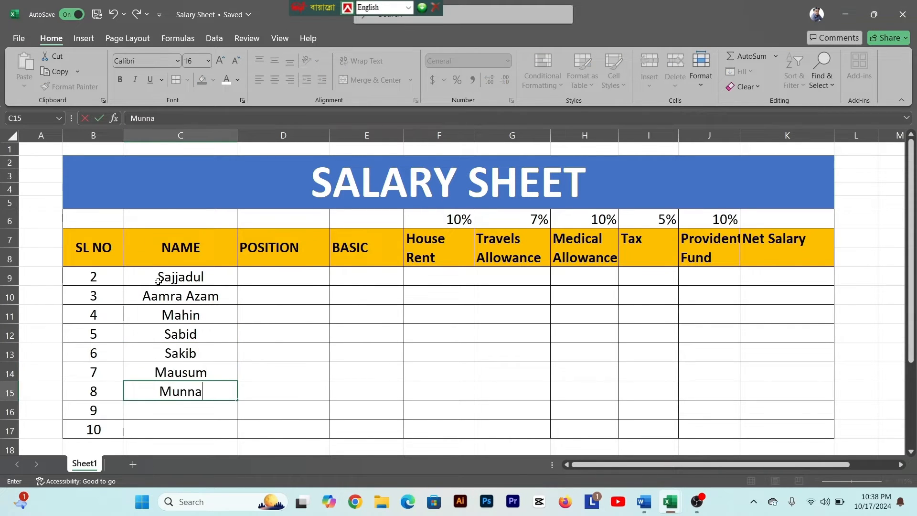
key("Return")
type("Mutasim Bi")
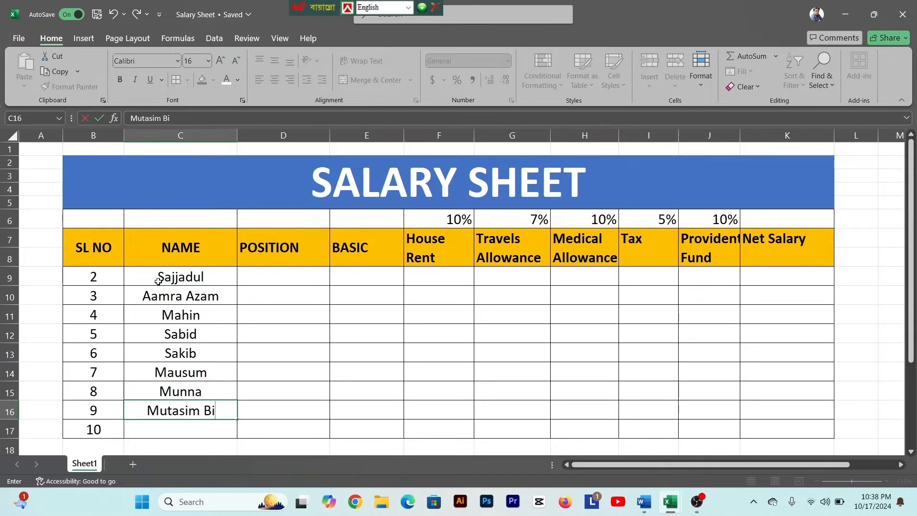
type("llah")
key("Return")
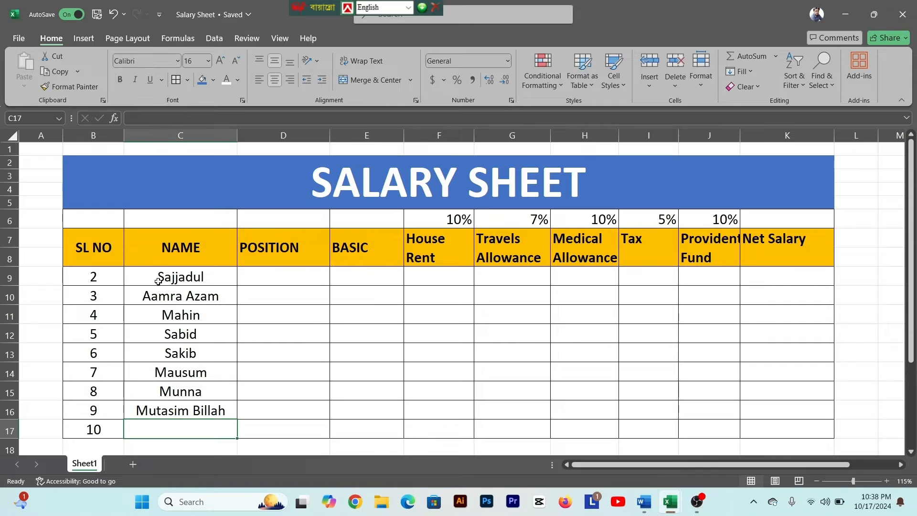
type("Rakib")
- Left-align the employee names in C9:C17
left_click(160, 281)
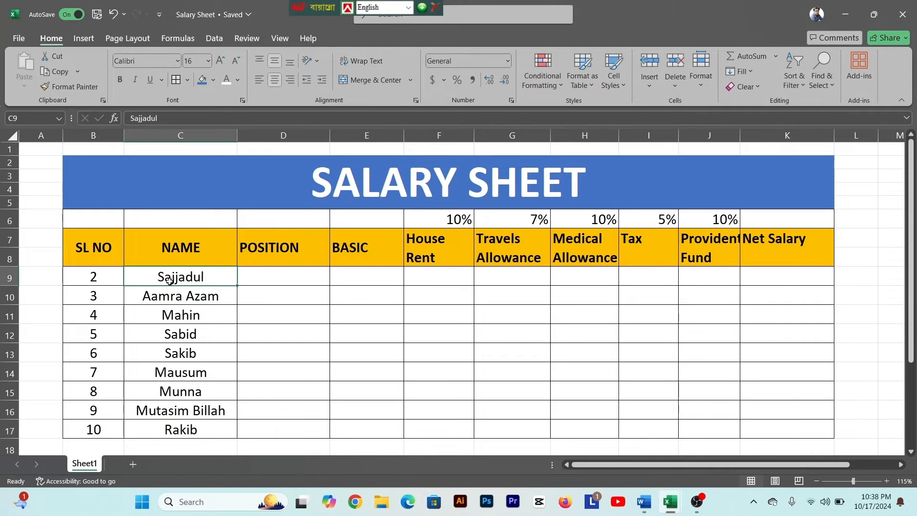
left_click_drag(180, 292, 193, 428)
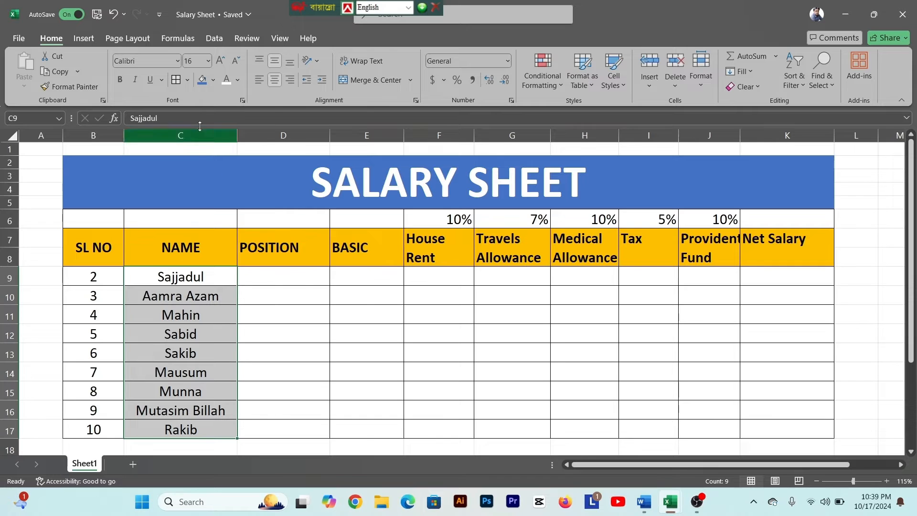
left_click(260, 80)
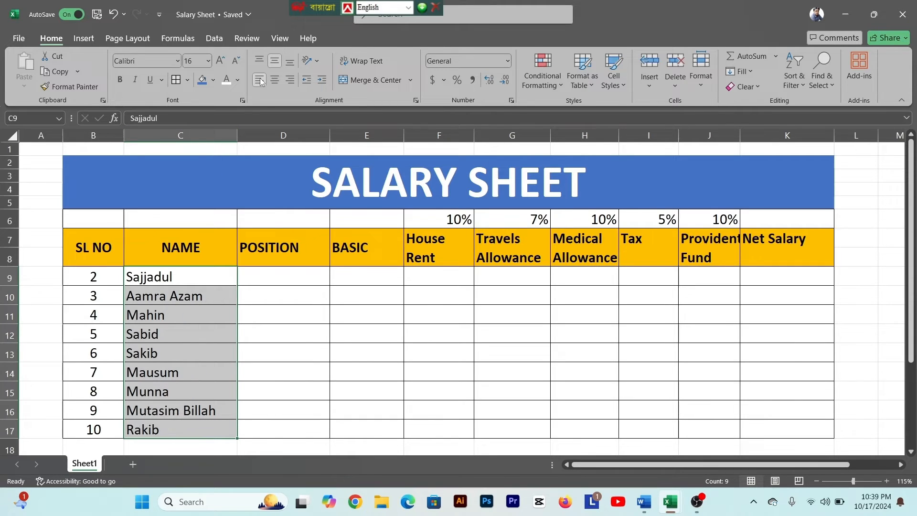
left_click(180, 331)
scroll(180, 332, "down", 2)
scroll(180, 332, "up", 2)
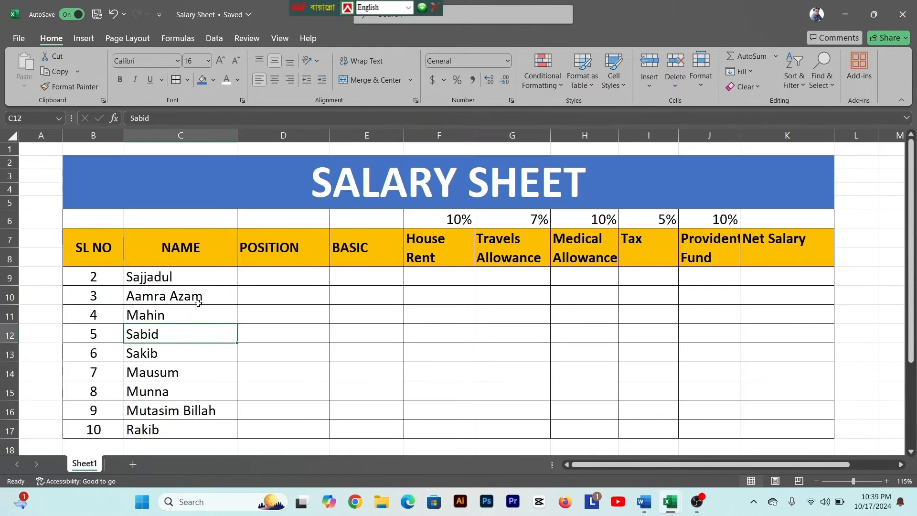
- Fill D9:D11 of the POSITION column with MD, MDM and Manager
left_click(291, 277)
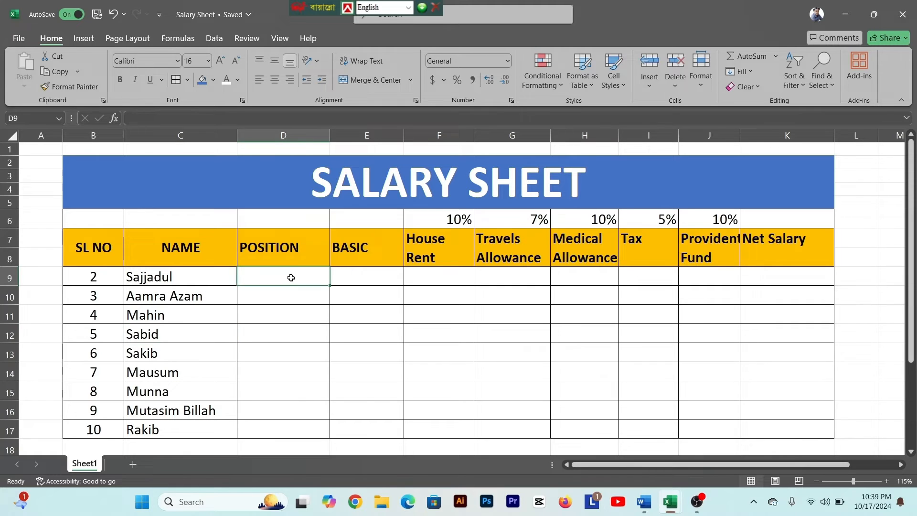
left_click(283, 345)
left_click(356, 275)
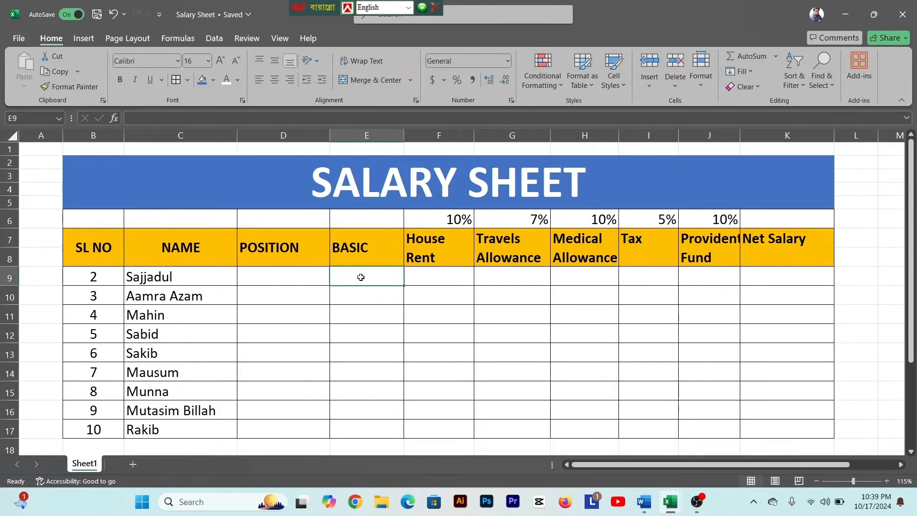
left_click(282, 275)
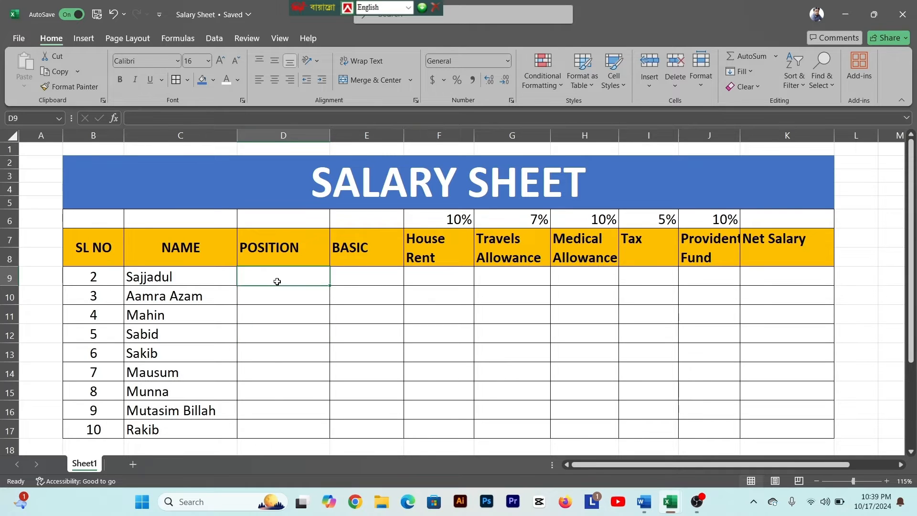
type("MD")
left_click(277, 293)
type("MDM")
key("Return")
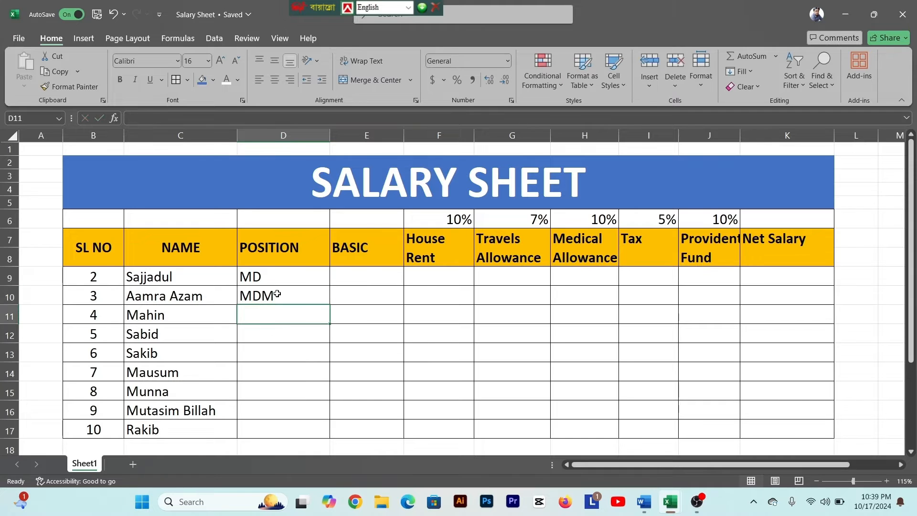
type("Manager")
- Enter Senior Officer as the position in D12 and D13, and Officer in D14 and D15
left_click(266, 334)
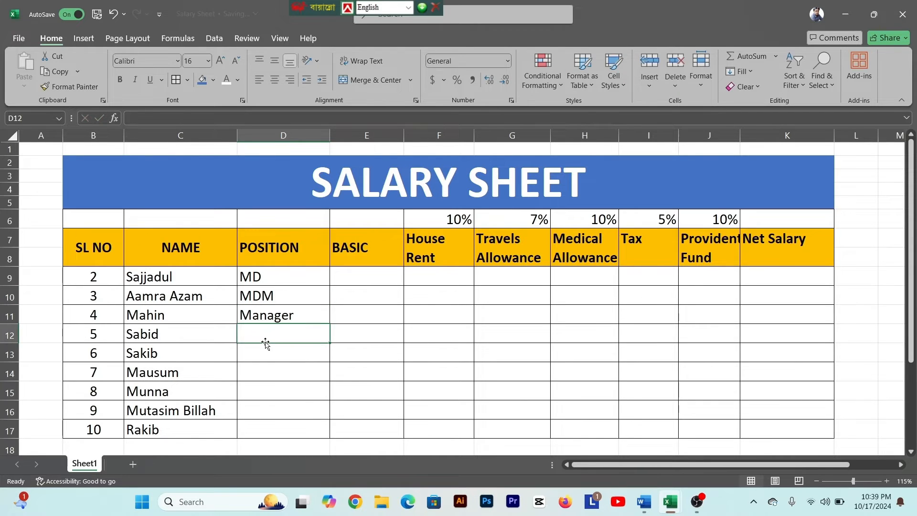
type("Senior Officer")
left_click(267, 343)
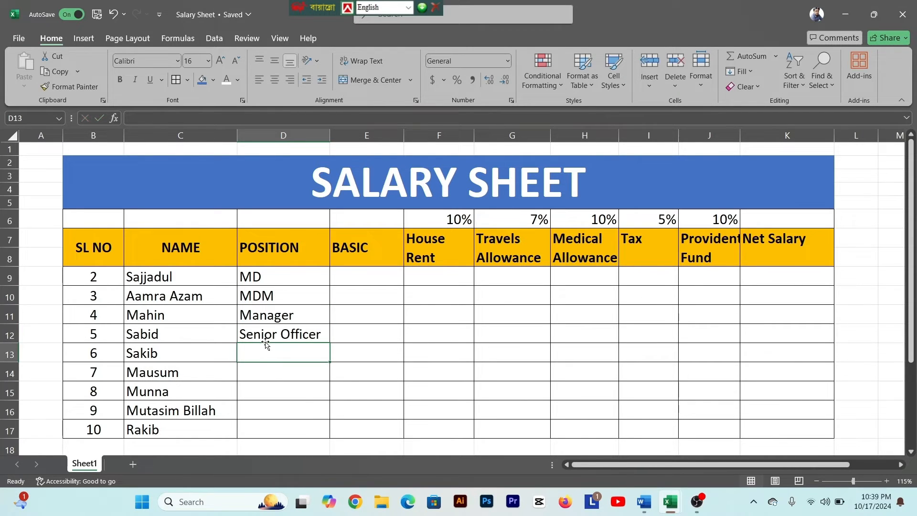
type("Senior Officer")
key("Return")
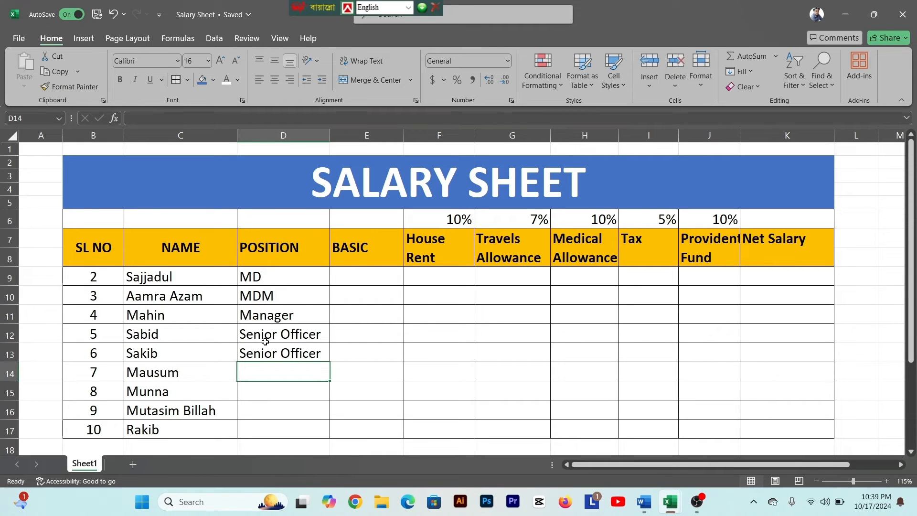
type("Officer")
key("Return")
type("Officer")
key("Return")
- Enter MO in D16 and Office Assistant in D17, and widen the POSITION column to fit its text
type("Mo")
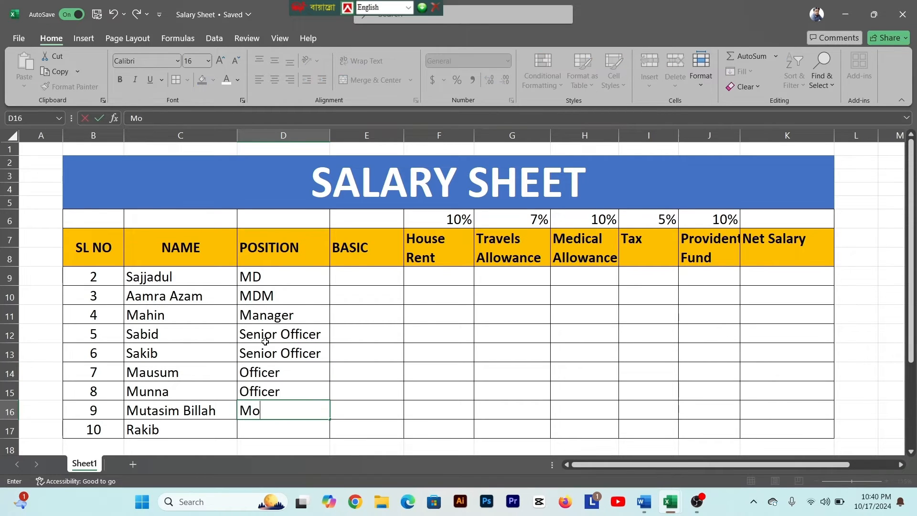
key("BackSpace")
type("O")
key("Return")
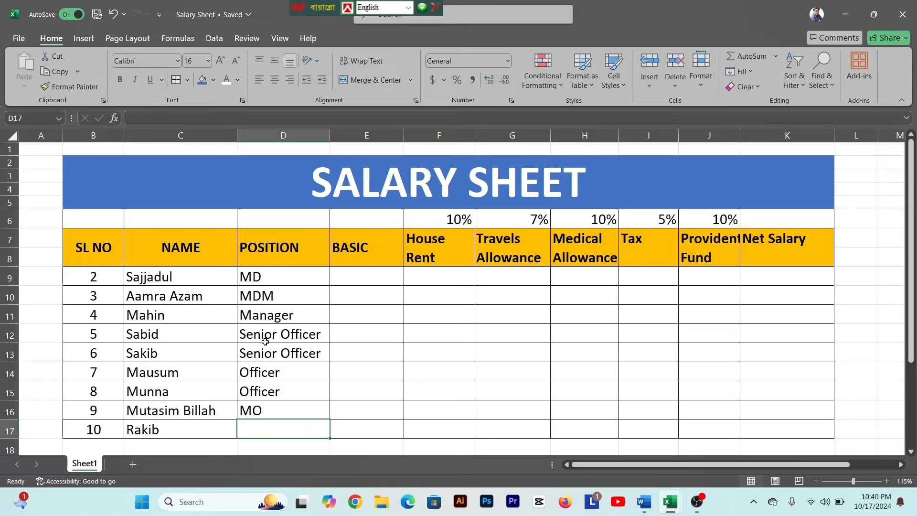
type("Office Assistant")
left_click(331, 235)
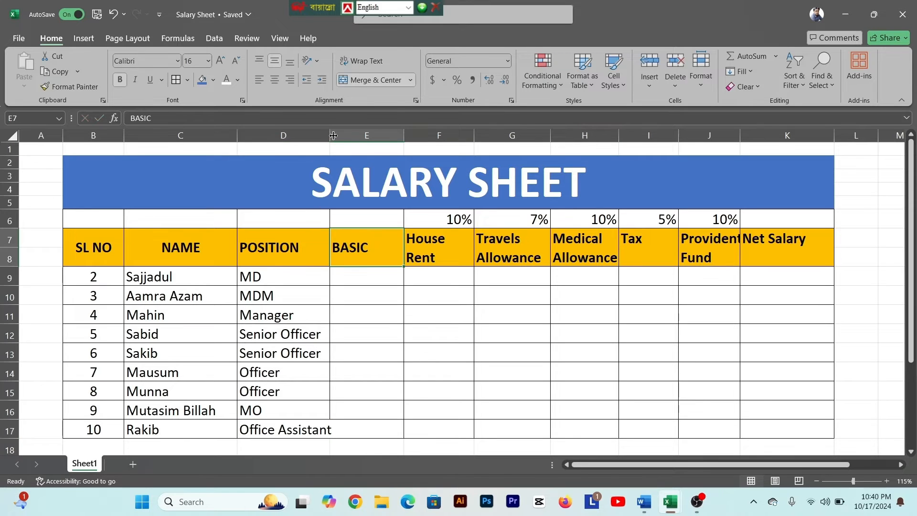
left_click_drag(332, 135, 335, 137)
- Enter the BASIC salaries 30000, 27000 and 25000 in E9:E11
left_click(371, 319)
left_click(367, 280)
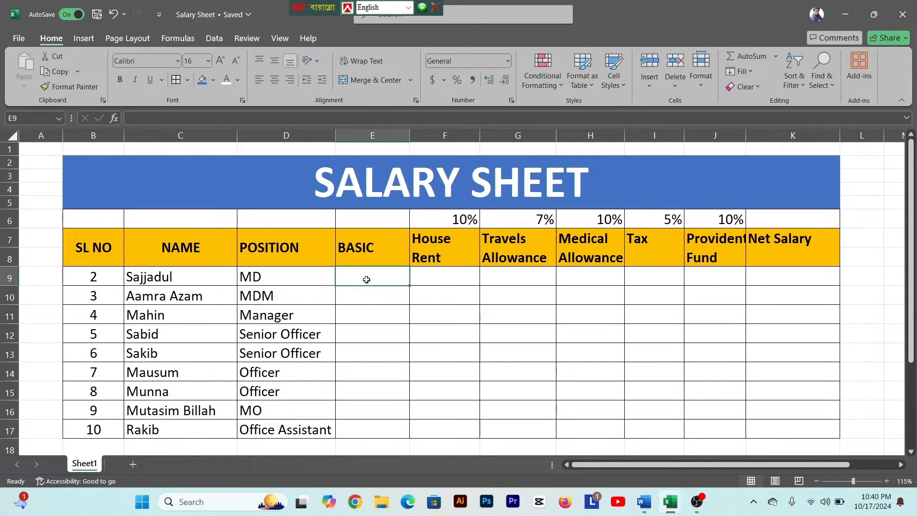
type("25000")
left_click(366, 278)
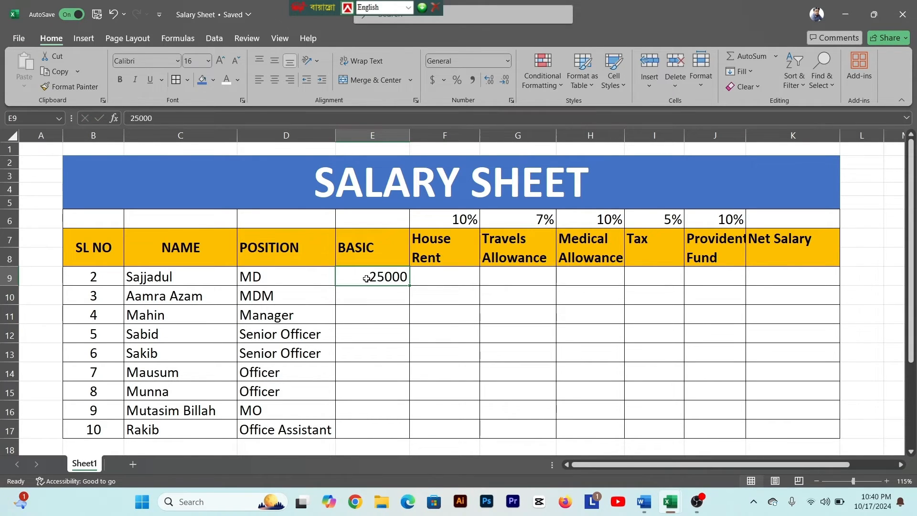
type("30000")
left_click(378, 294)
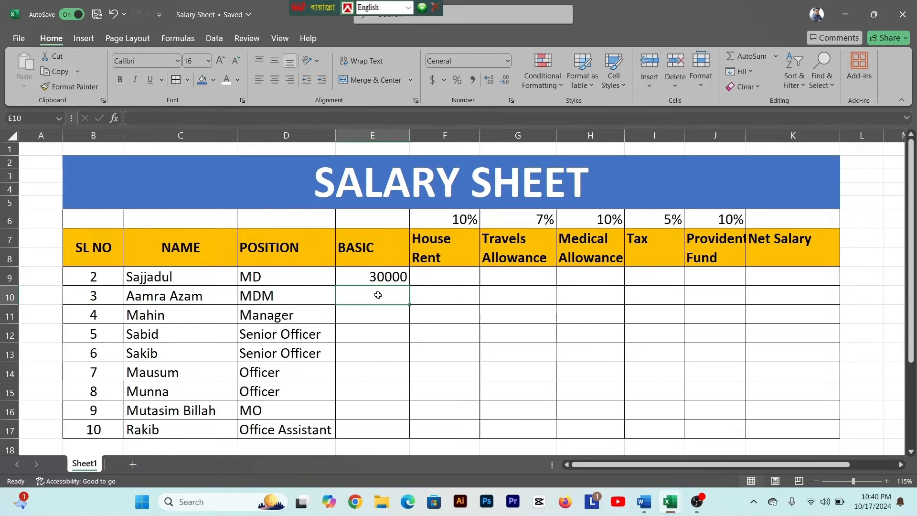
type("27000")
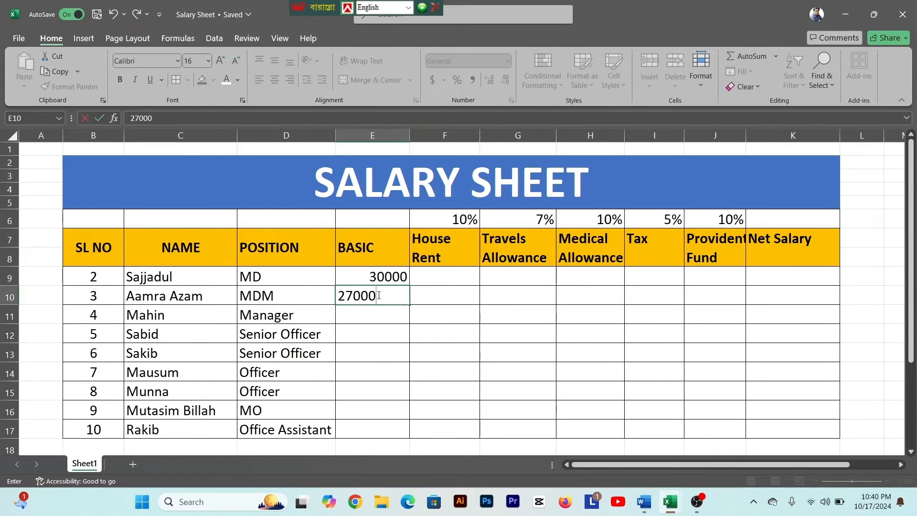
left_click(360, 309)
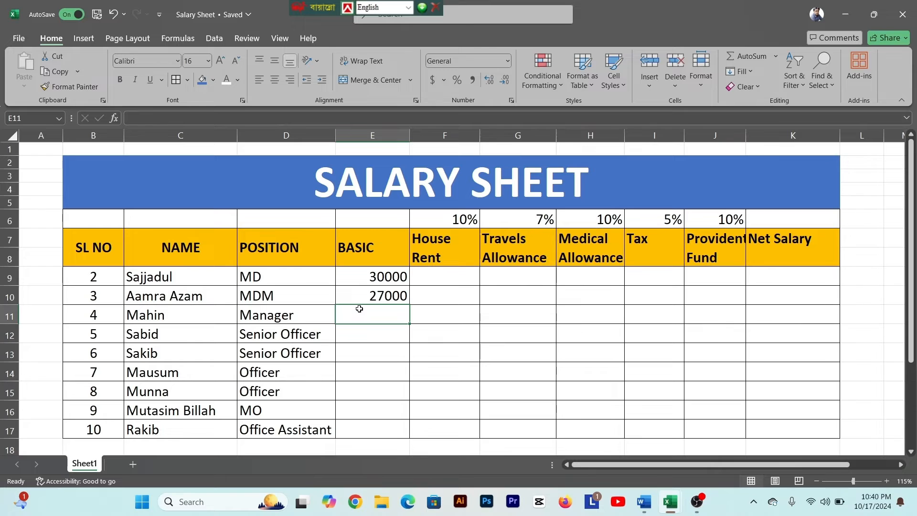
type("25000")
key("ctrl+Return")
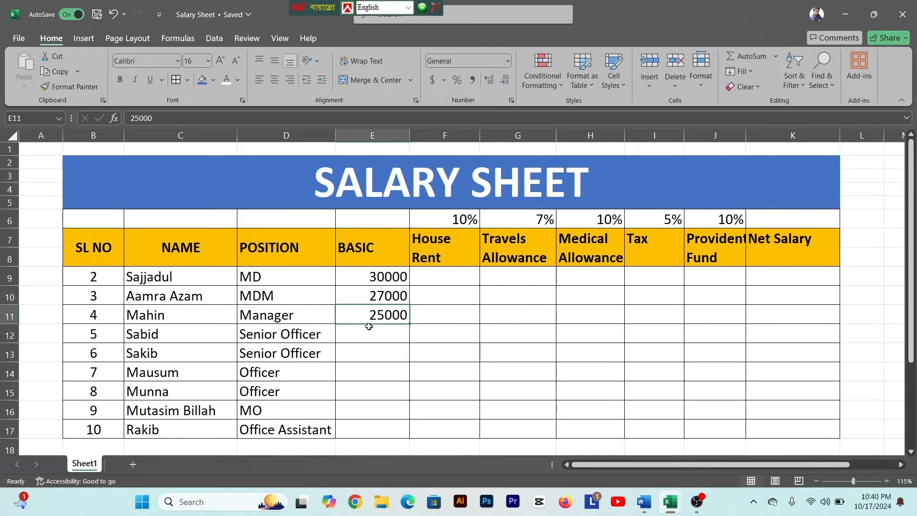
- Switch to the Salary Sheet document in Word, review the basic salary and allowance rates in the problem statement, and return to the Excel workbook
left_click(643, 502)
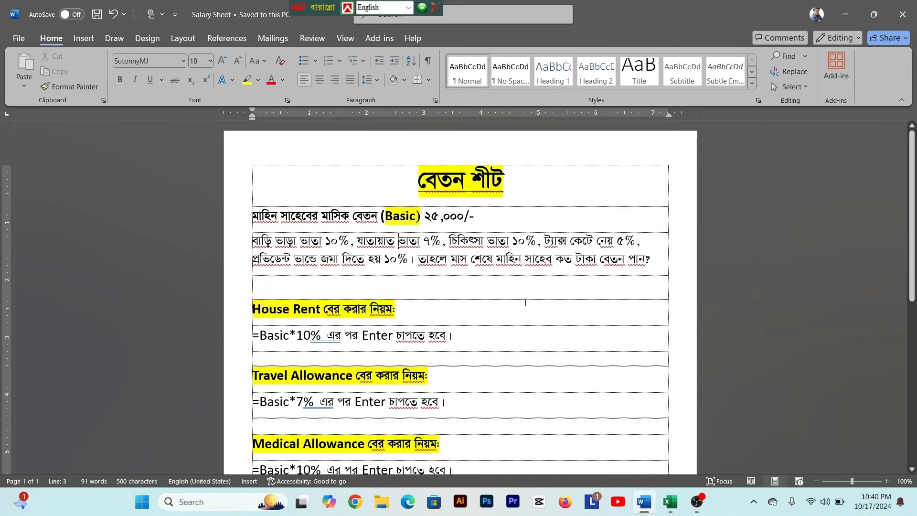
left_click(451, 230)
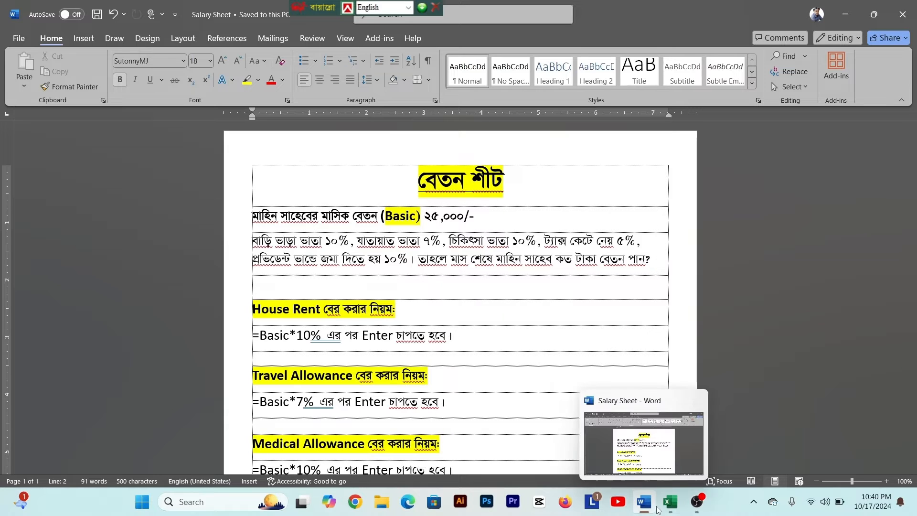
left_click(670, 504)
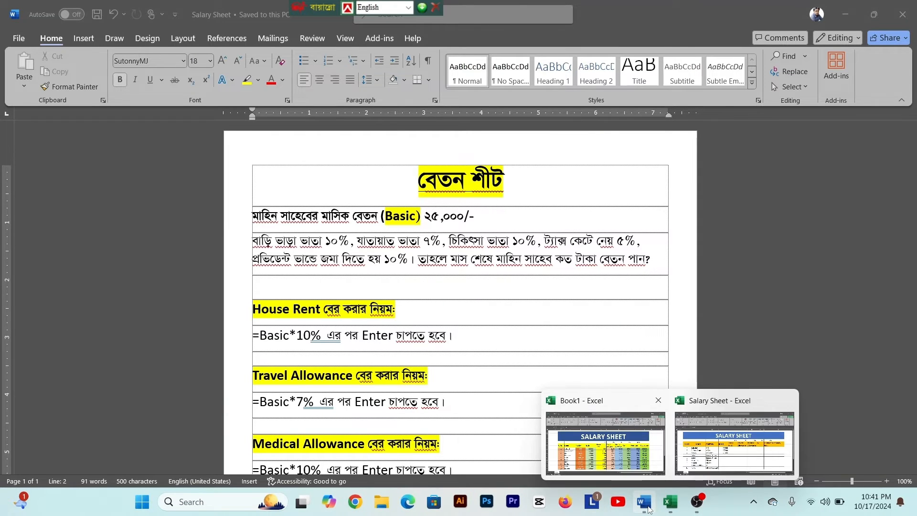
left_click(734, 442)
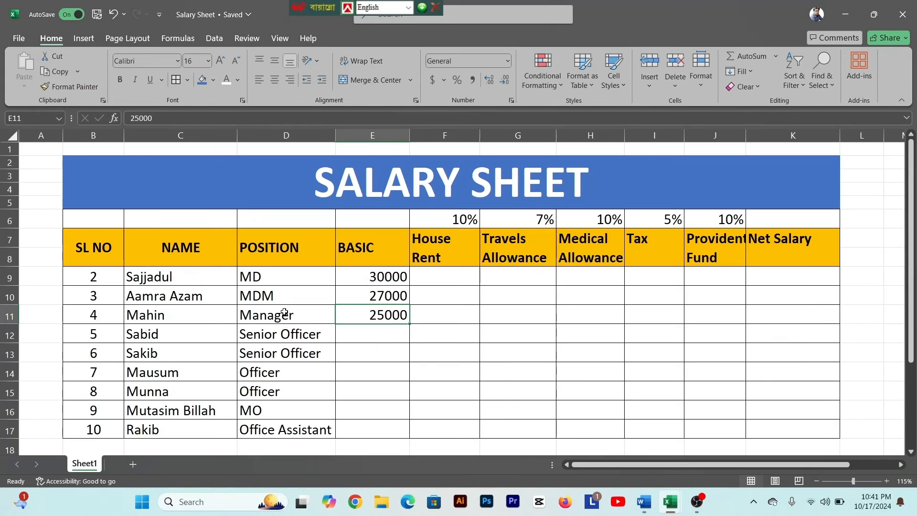
- Enter the BASIC salaries 20000, 20000 and 18000 in E12:E14
left_click(379, 336)
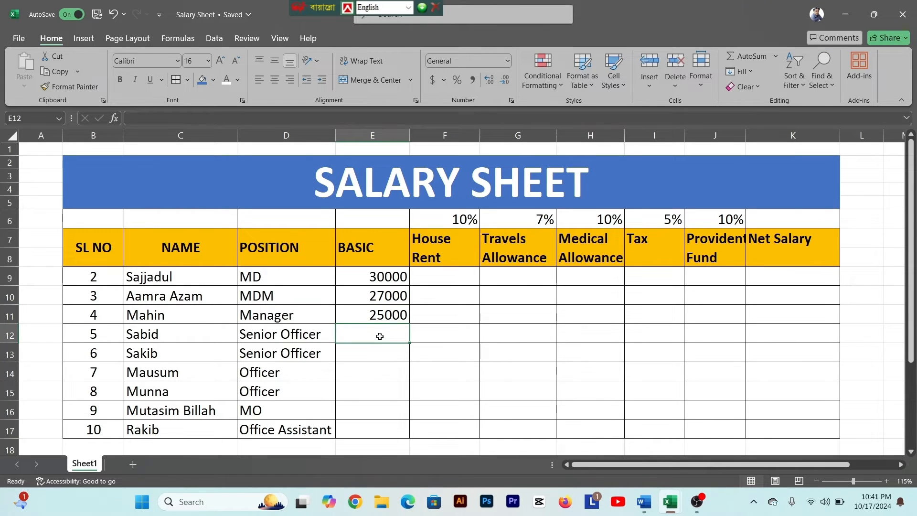
type("20000")
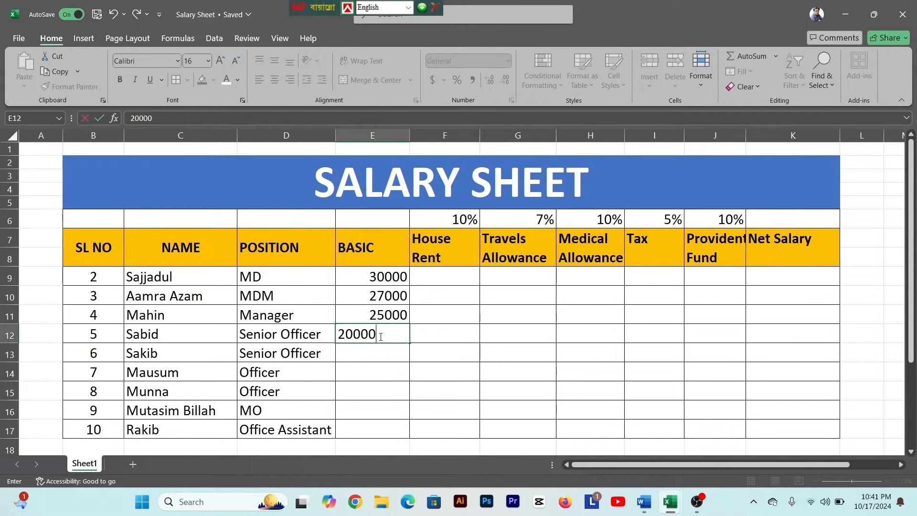
key("Return")
type("20000")
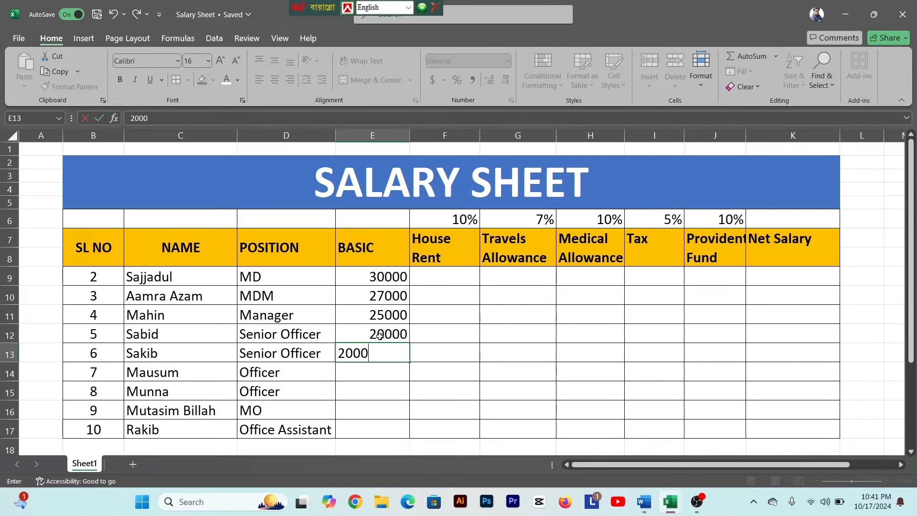
key("Return")
type("18000")
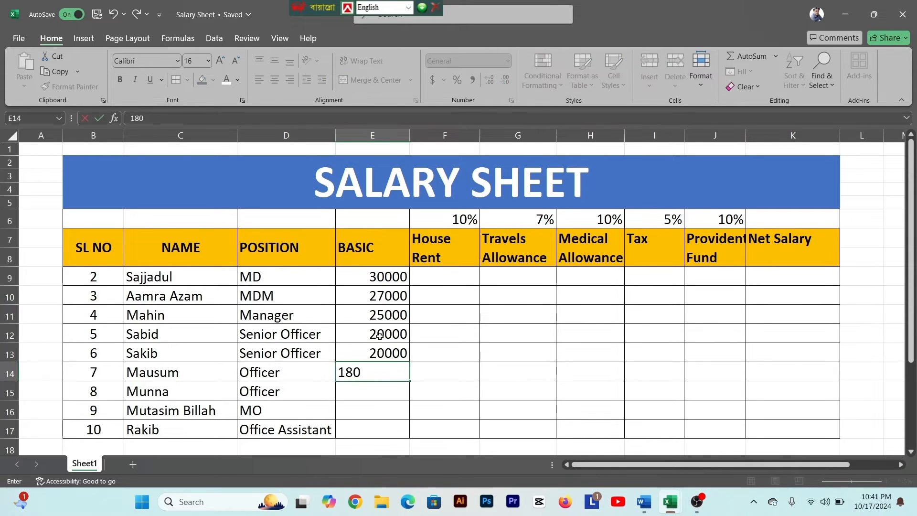
key("Return")
- Enter the BASIC salaries 17500, 17000 and 16500 in E15:E17
type("17500")
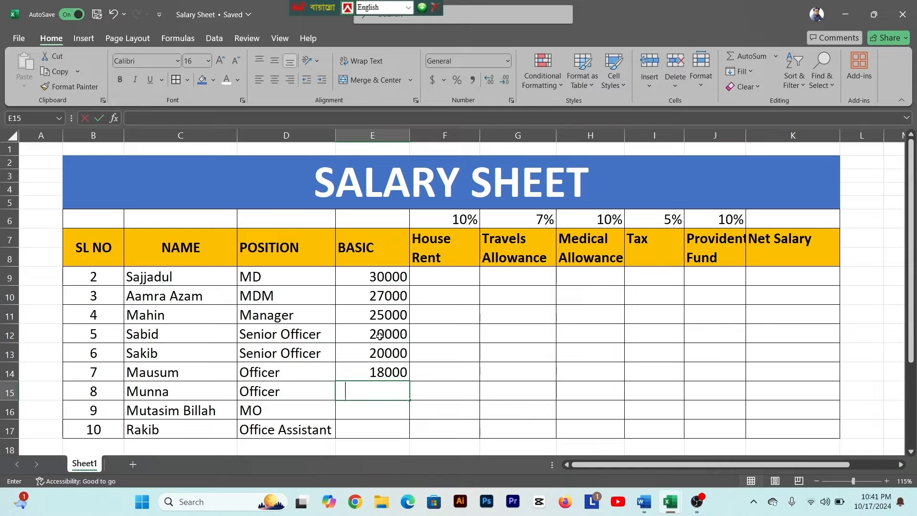
key("Return")
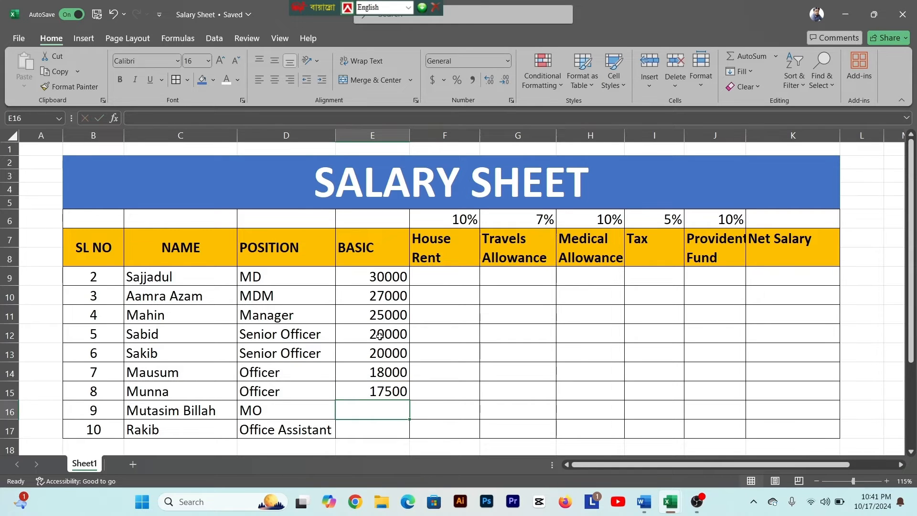
type("15")
key("BackSpace")
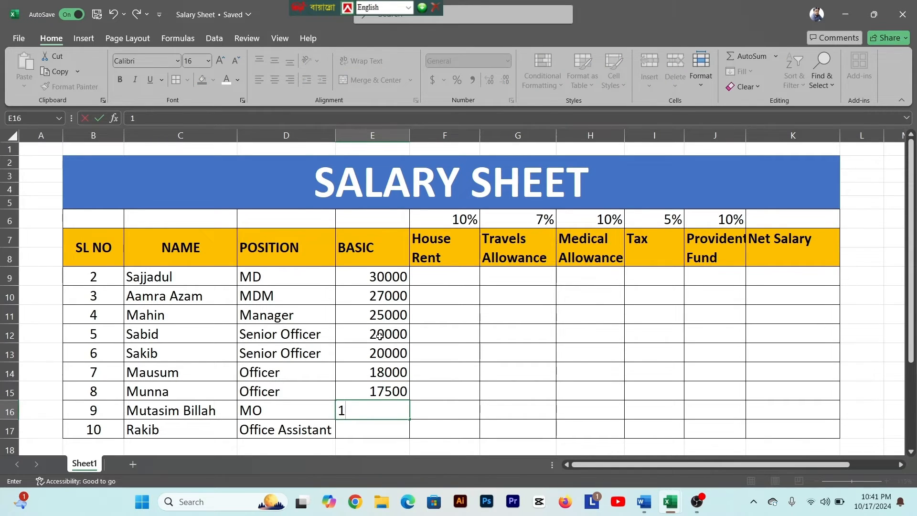
type("7000")
key("Return")
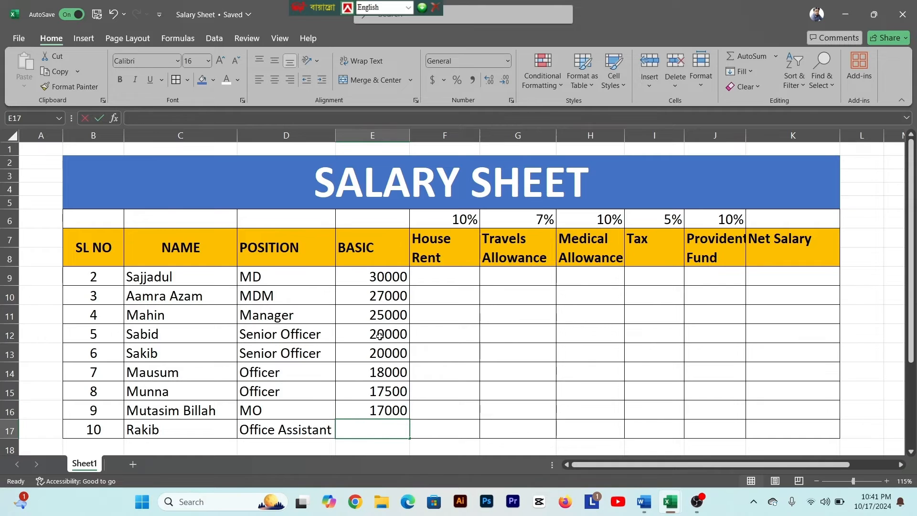
type("16500")
key("Return")
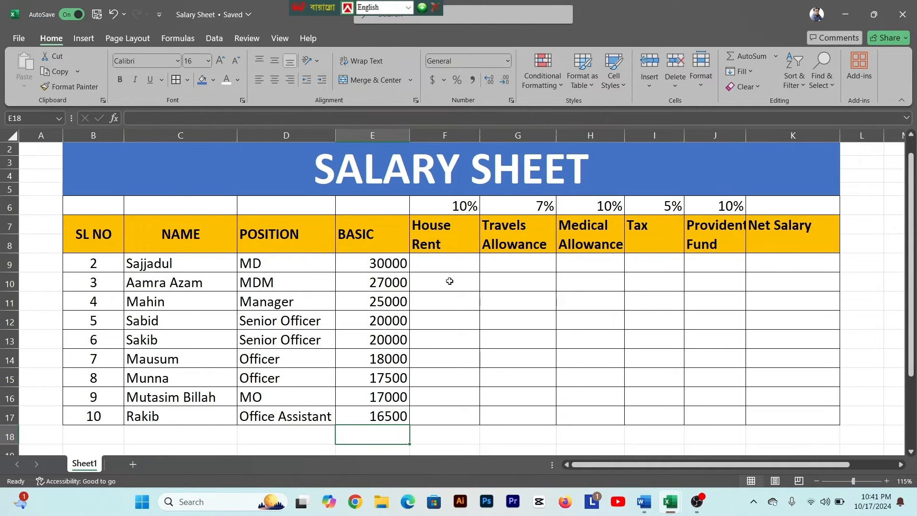
- Widen column J so the Provident Fund header fits inside its cell
left_click(375, 280)
left_click(432, 262)
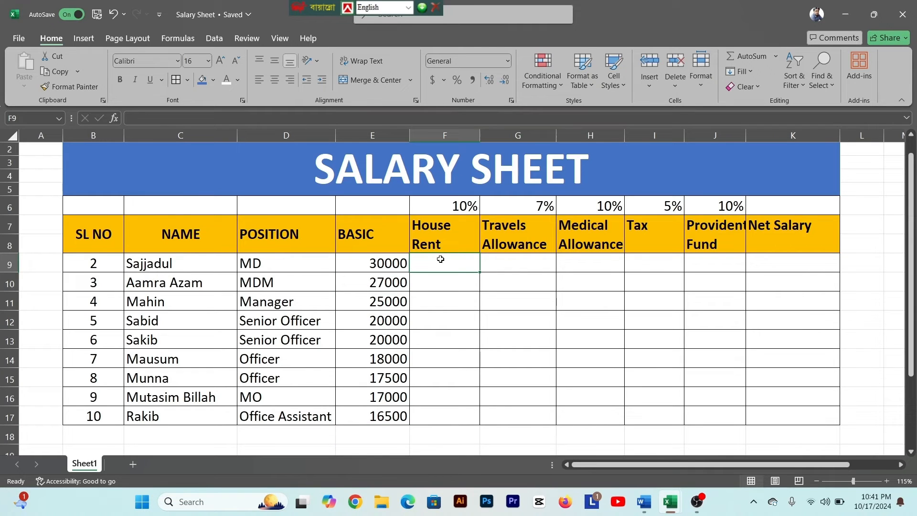
left_click(504, 264)
left_click(595, 262)
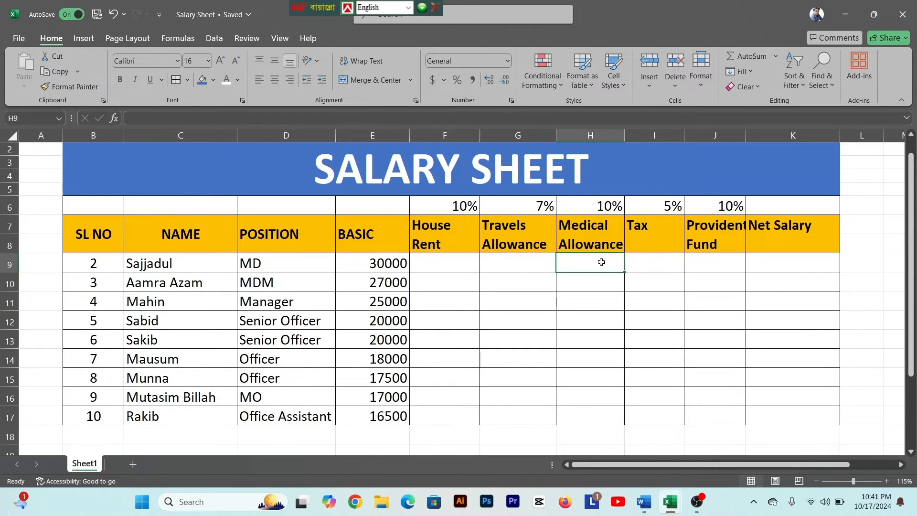
left_click(657, 261)
left_click(716, 261)
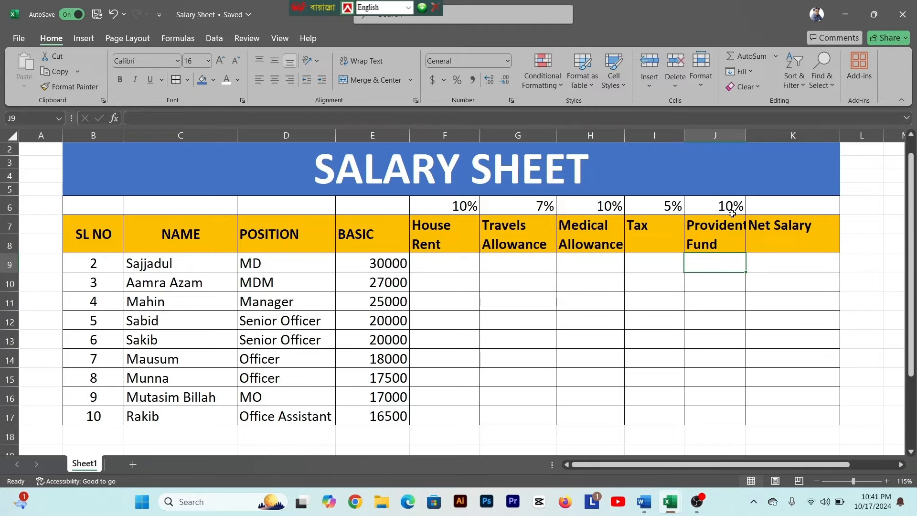
left_click_drag(745, 138, 755, 138)
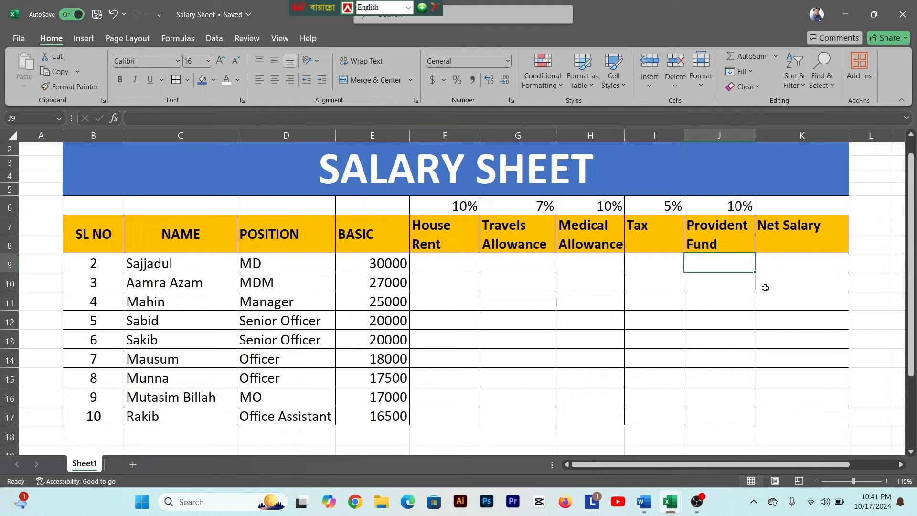
- Switch to the Word document, examine the House Rent formula rule, and return to the Salary Sheet workbook in Excel
left_click(644, 501)
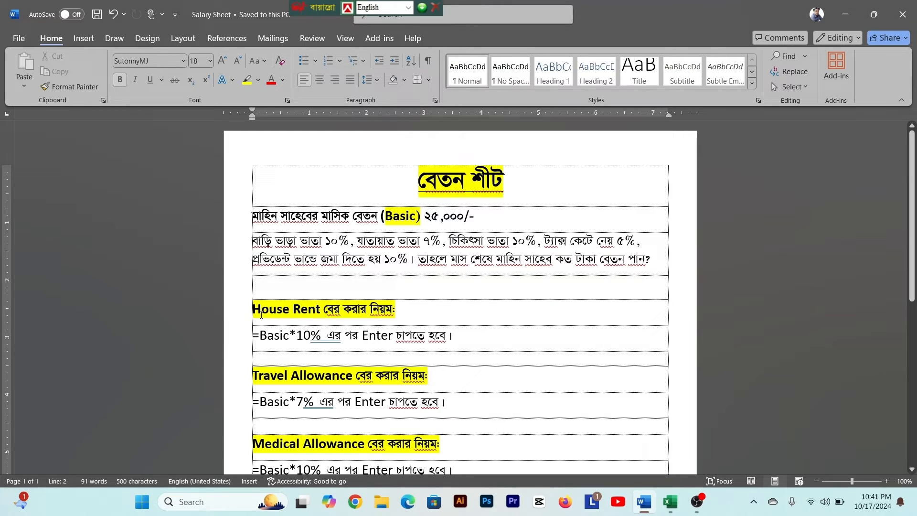
left_click_drag(253, 335, 289, 335)
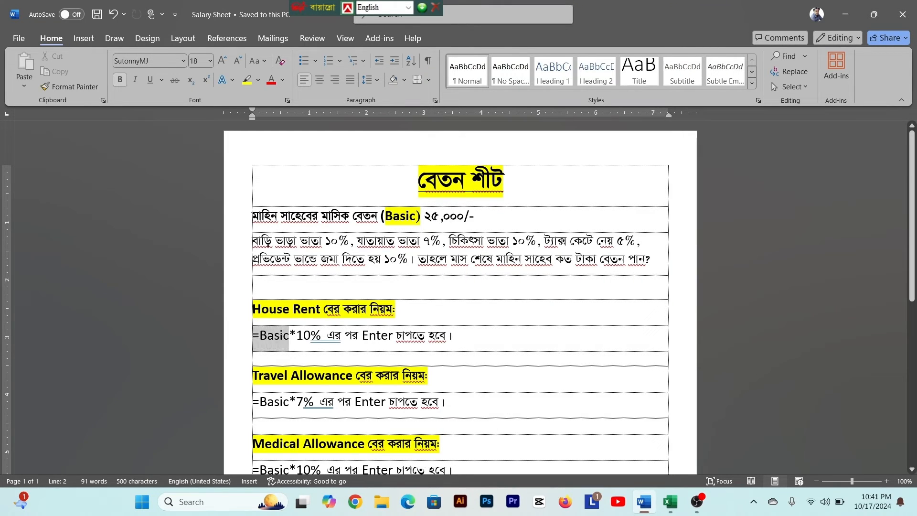
left_click(280, 336)
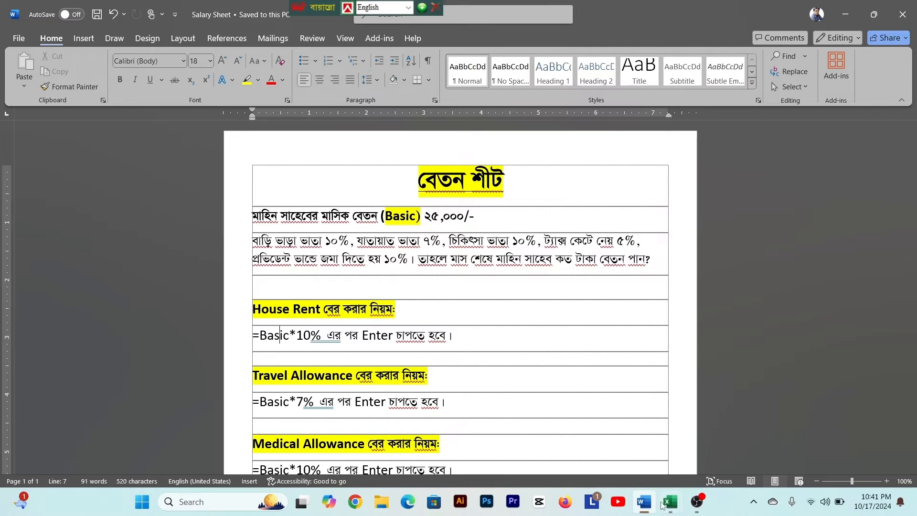
mouse_move(667, 502)
left_click(704, 448)
- Start the House Rent formula for the first employee in F9 with an equals sign
left_click(448, 267)
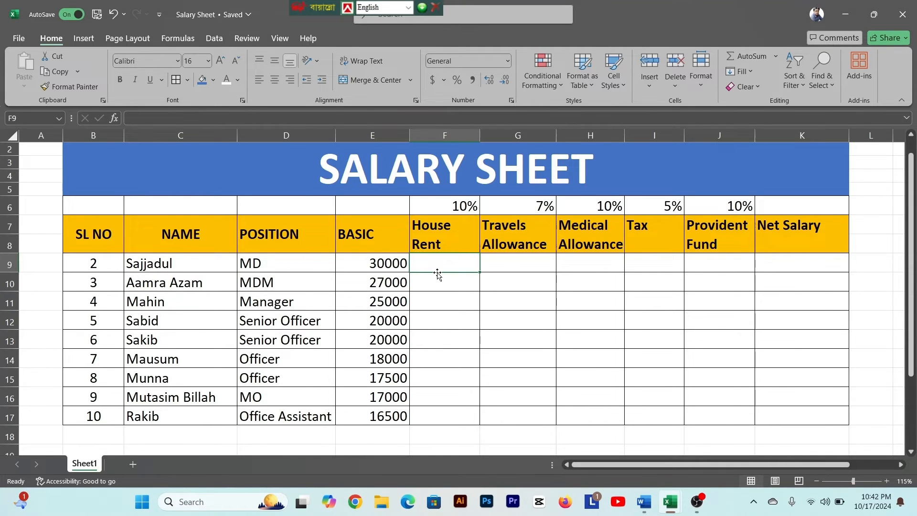
type("=")
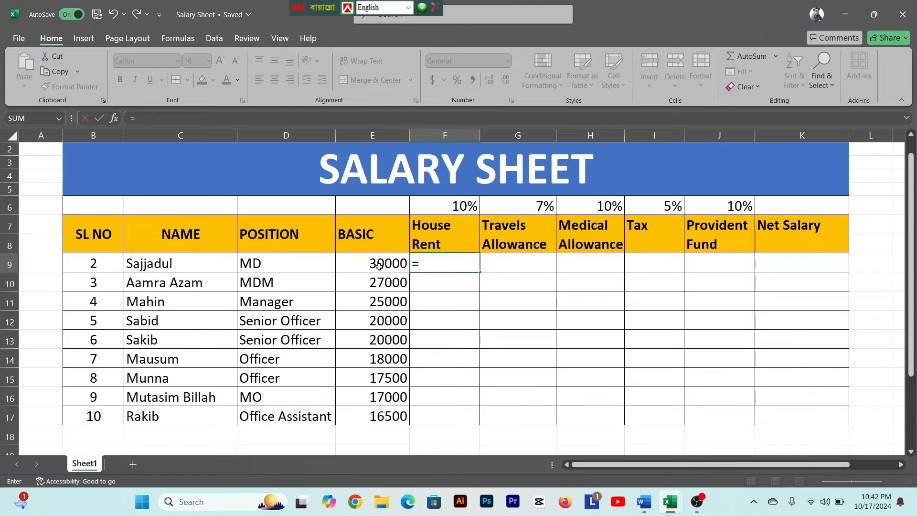
- Complete the House Rent formula in F9 as =E9*10% and copy it down through F17
left_click(379, 267)
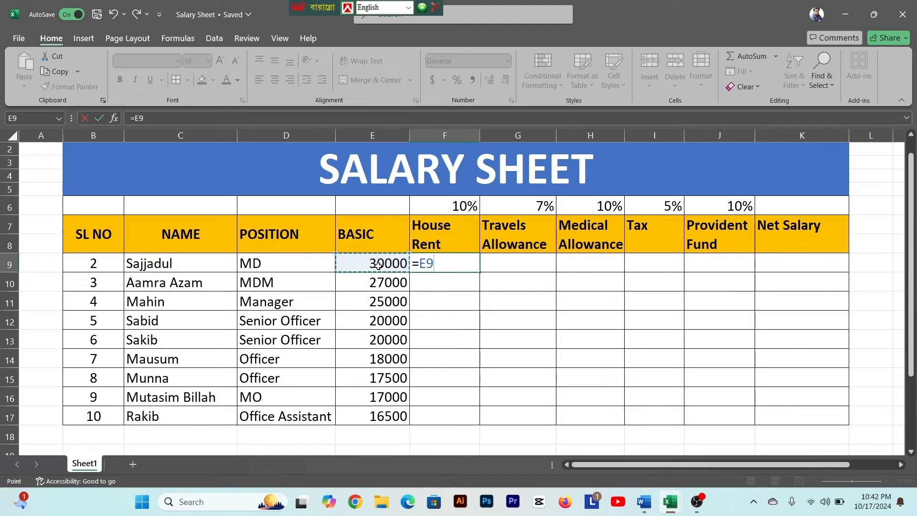
type("*10%")
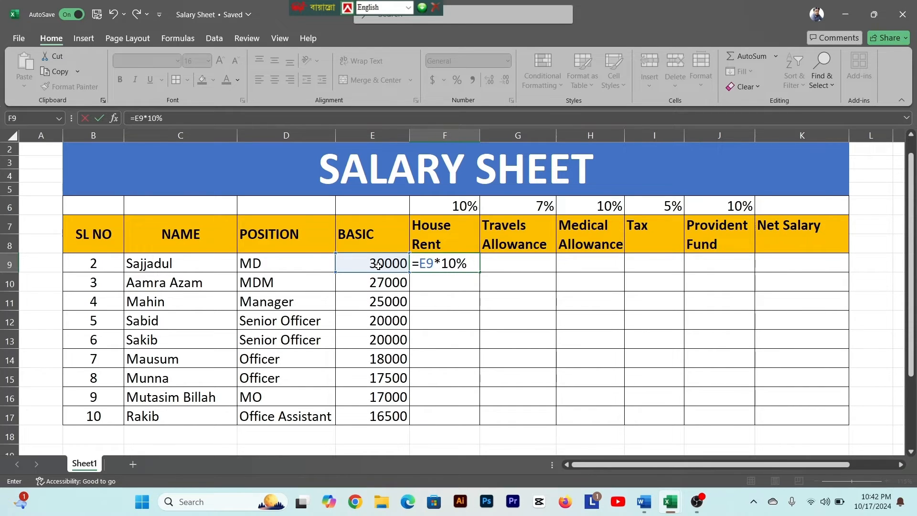
key("Return")
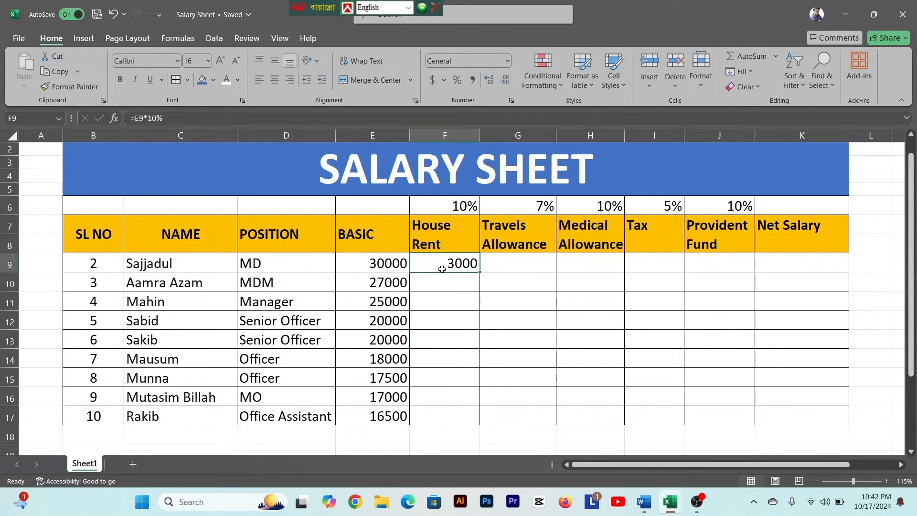
left_click(442, 267)
left_click_drag(481, 271, 487, 420)
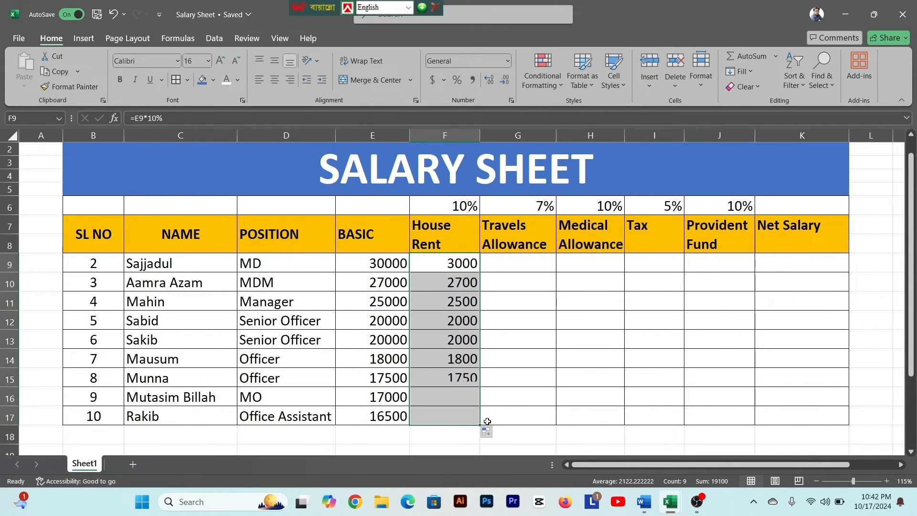
- Enter the Travels Allowance formula =E9*A9% for the first employee in G9
left_click(518, 267)
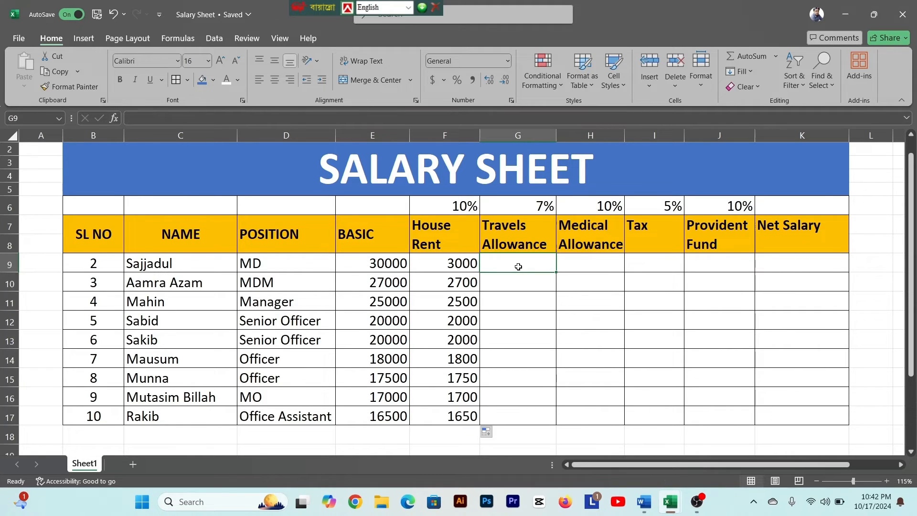
type("=")
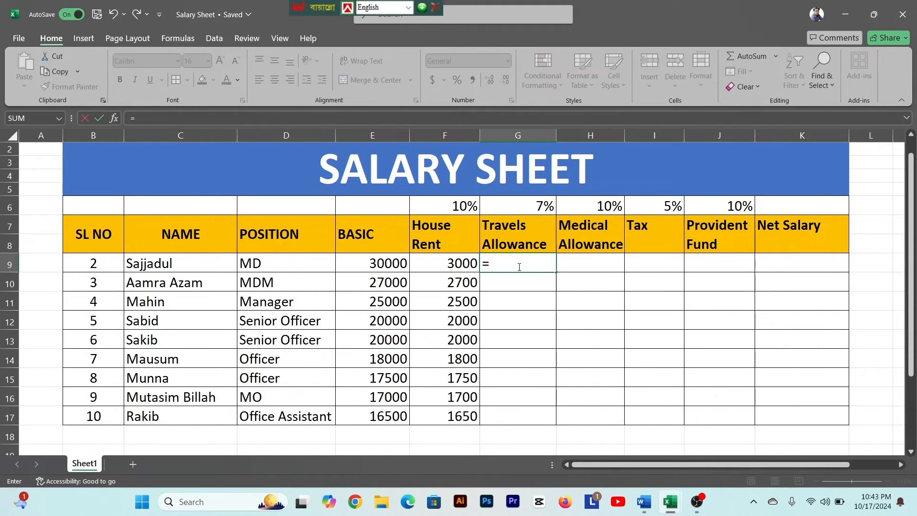
left_click(386, 263)
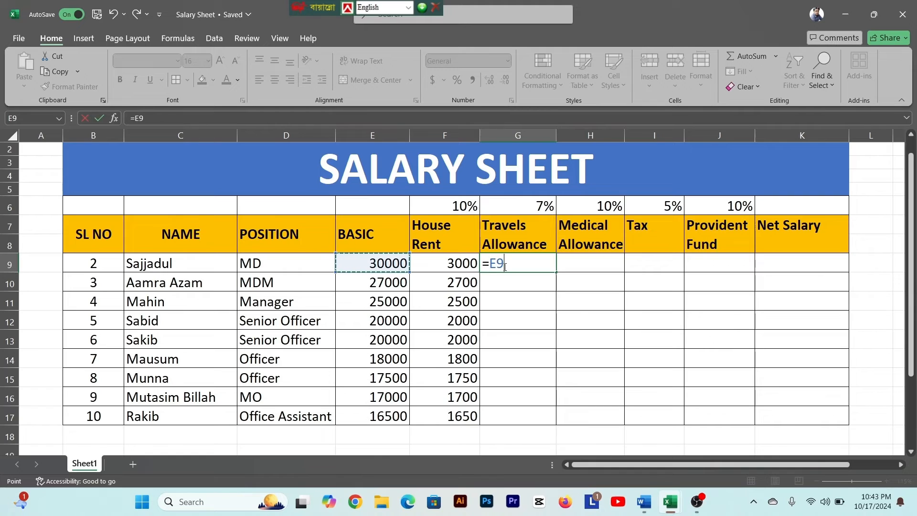
type("*")
key("Home")
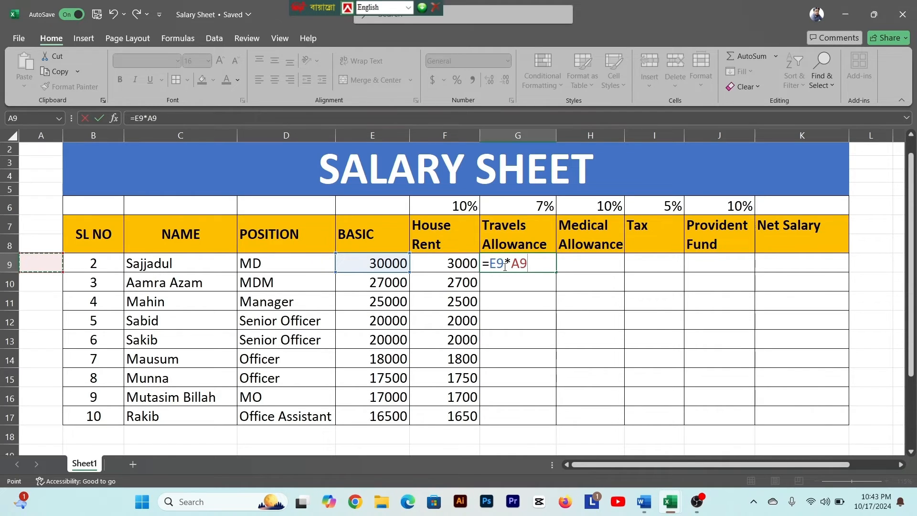
type("%")
key("Return")
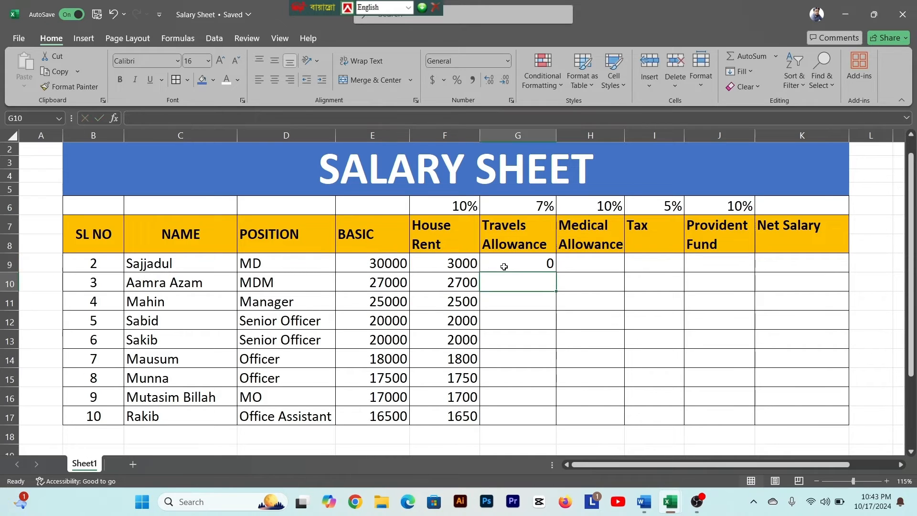
- Correct the Travels Allowance formula in G9 to =E9*7%
left_click(504, 267)
left_click(157, 118)
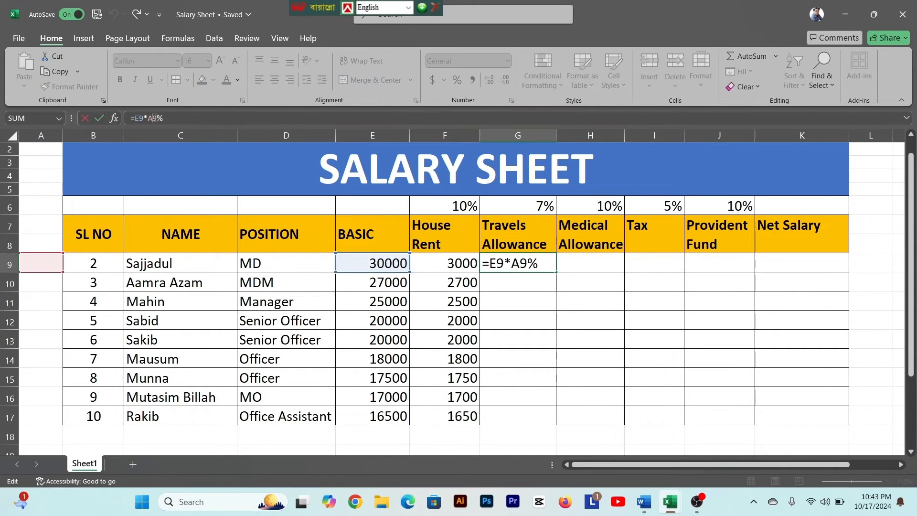
key("BackSpace")
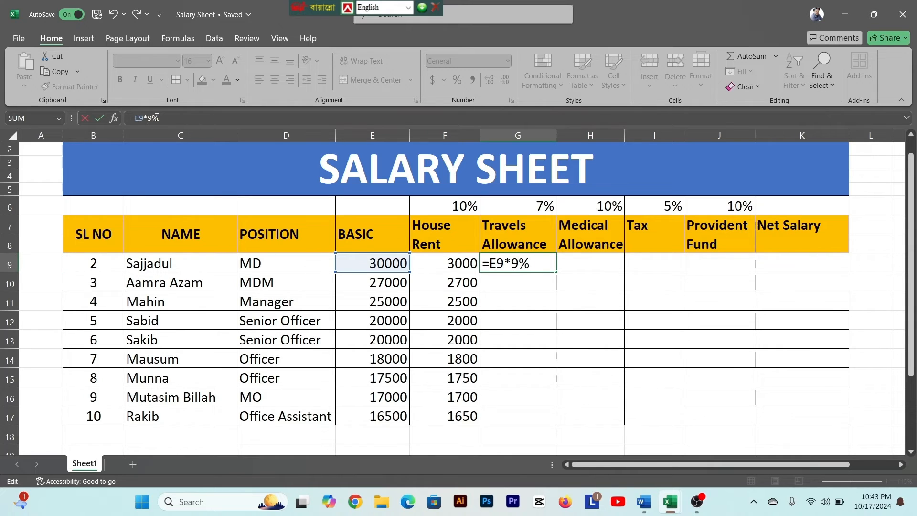
key("Delete")
type("7")
key("Return")
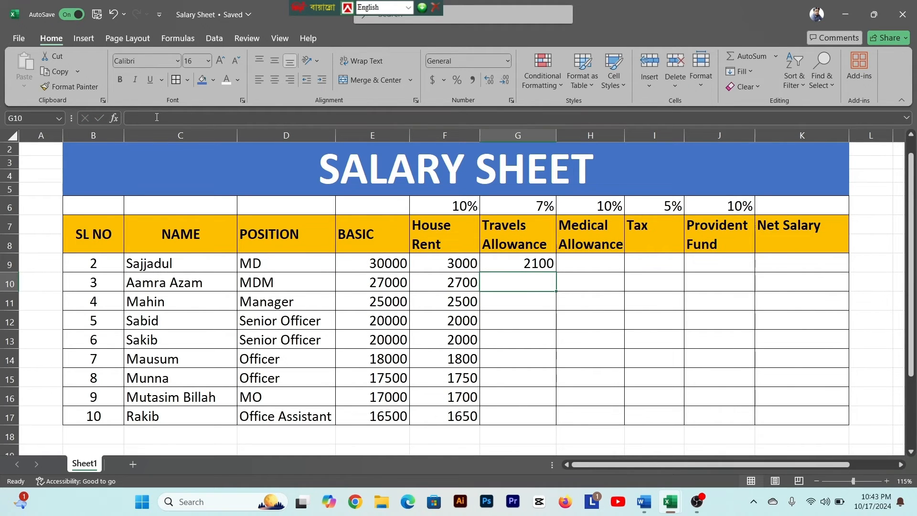
- Check the Travels Allowance formula in G9 and copy it down through G17
left_click(524, 266)
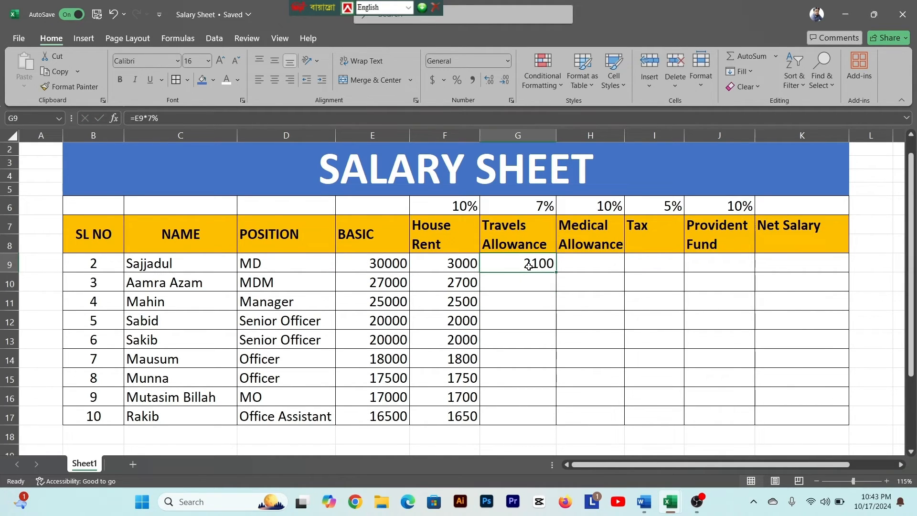
left_click(152, 118)
left_click(540, 265)
left_click_drag(557, 272, 555, 420)
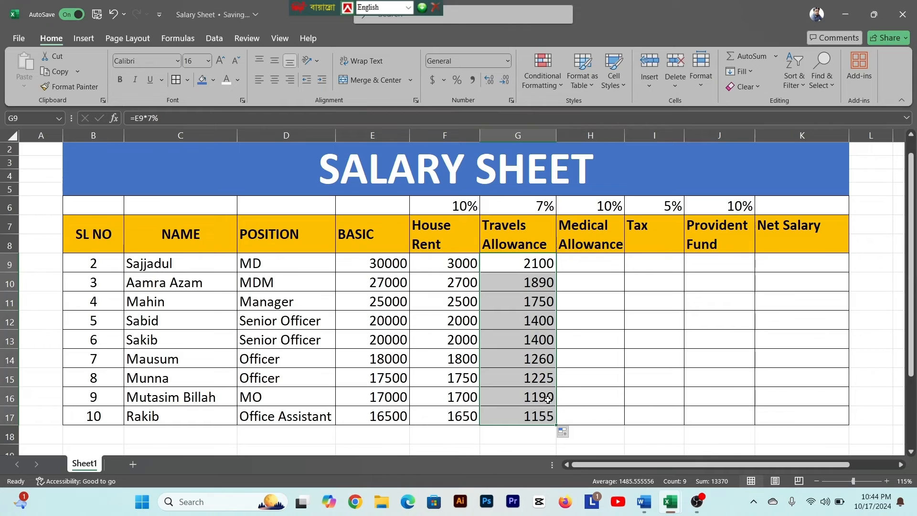
- Calculate the Medical Allowance in H9 with =E9*10% and copy the formula down through H17
left_click(583, 265)
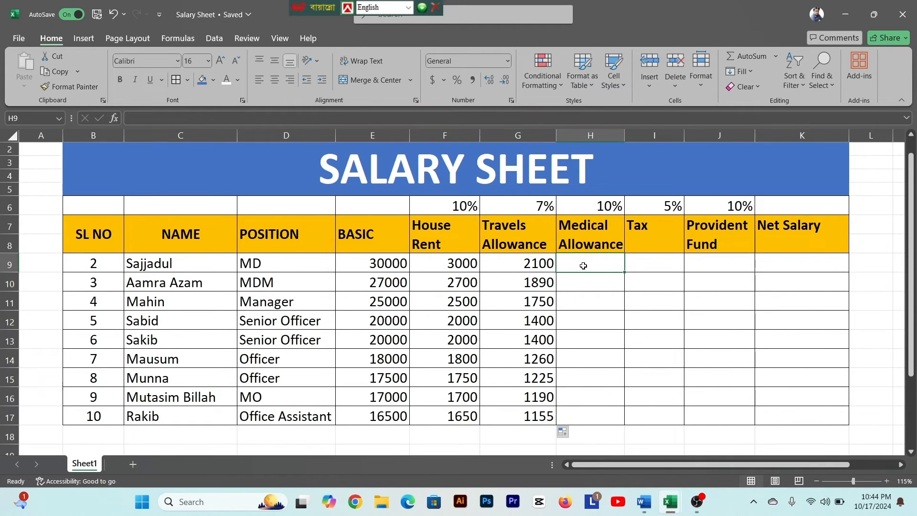
type("=")
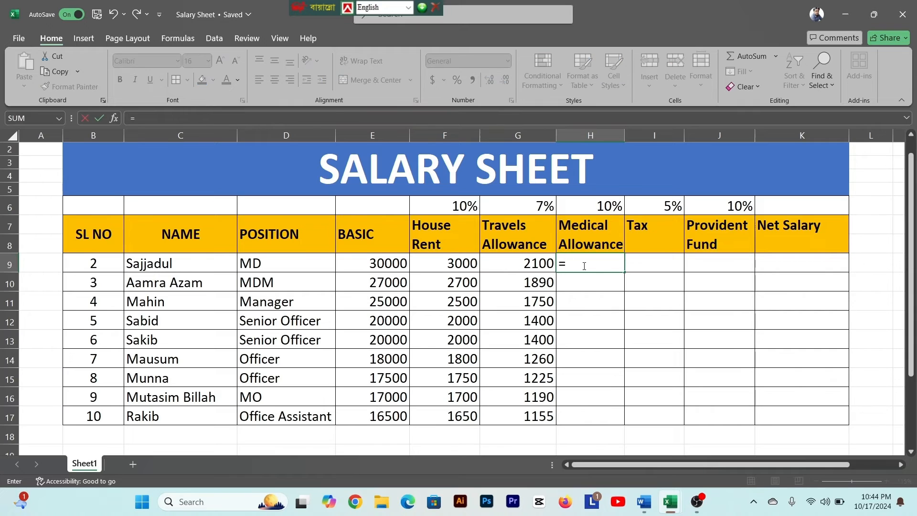
left_click(387, 264)
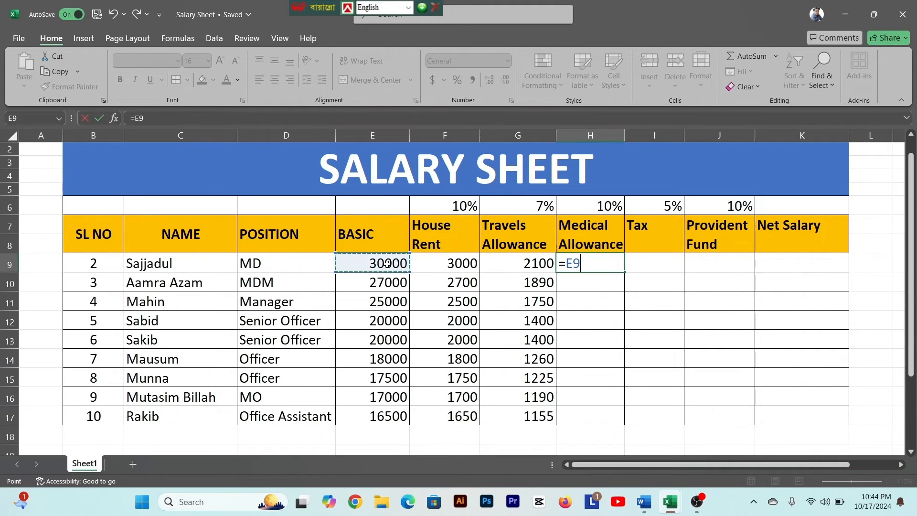
type("*10%")
key("Return")
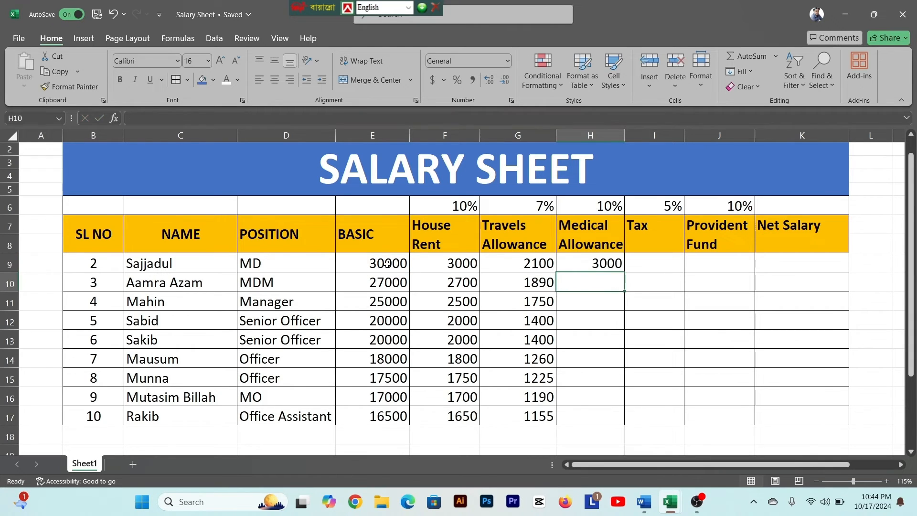
left_click(587, 267)
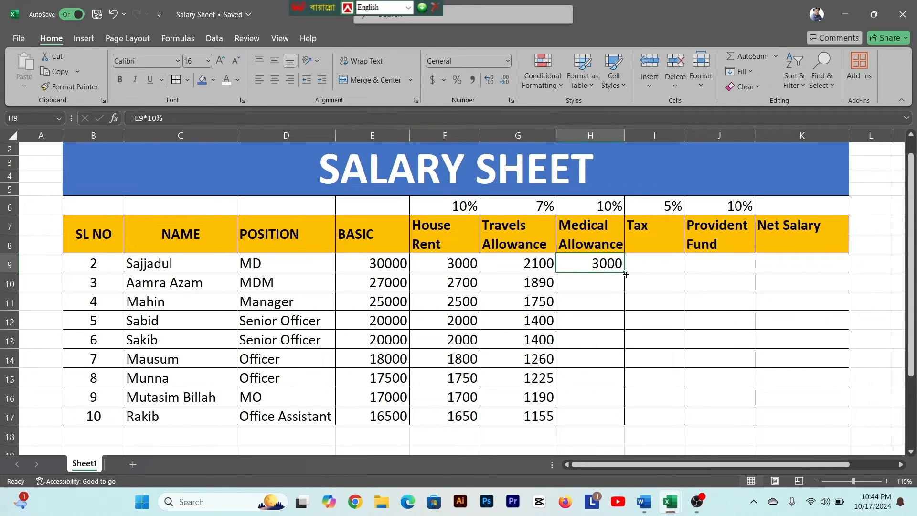
left_click_drag(626, 272, 625, 421)
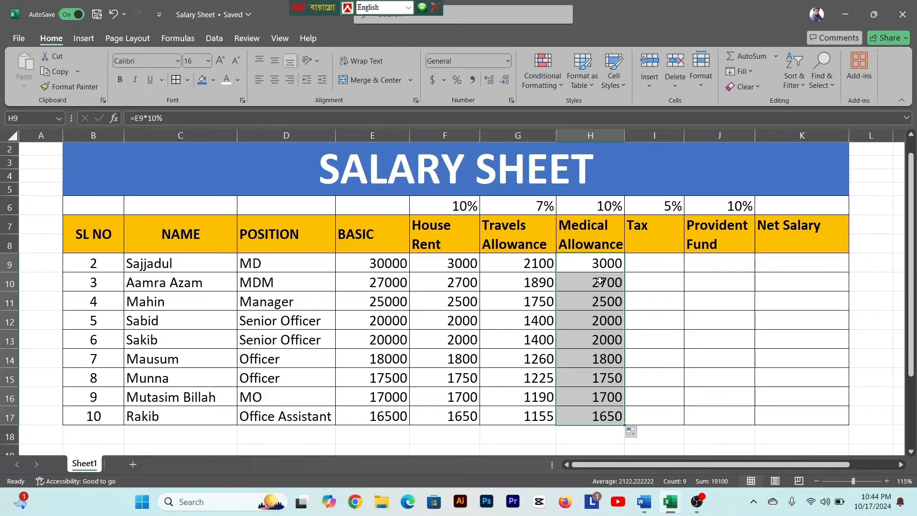
- Calculate the Tax in I9 with =E9*5% and copy the formula down through I17
left_click(658, 266)
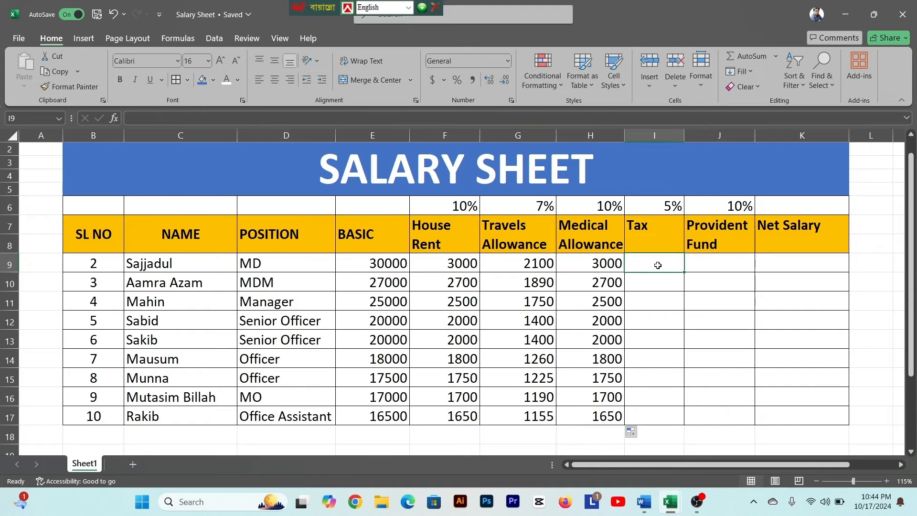
type("=")
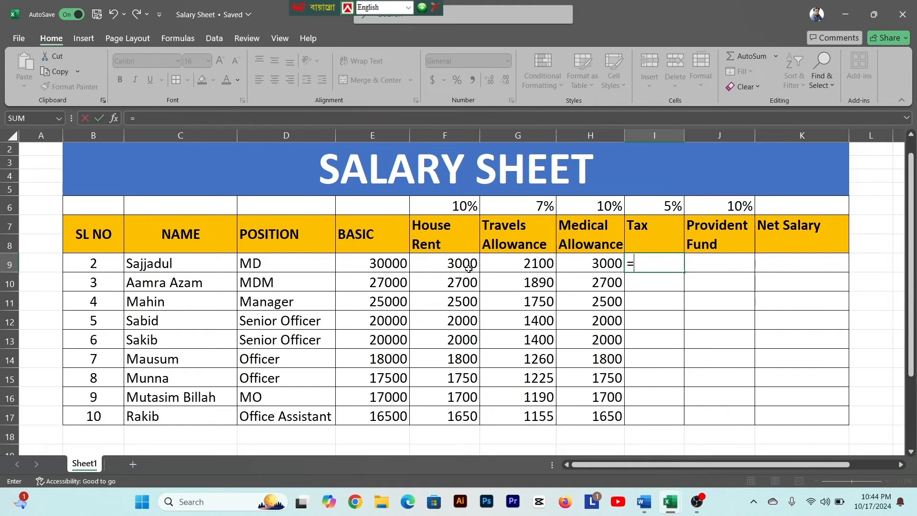
left_click(378, 262)
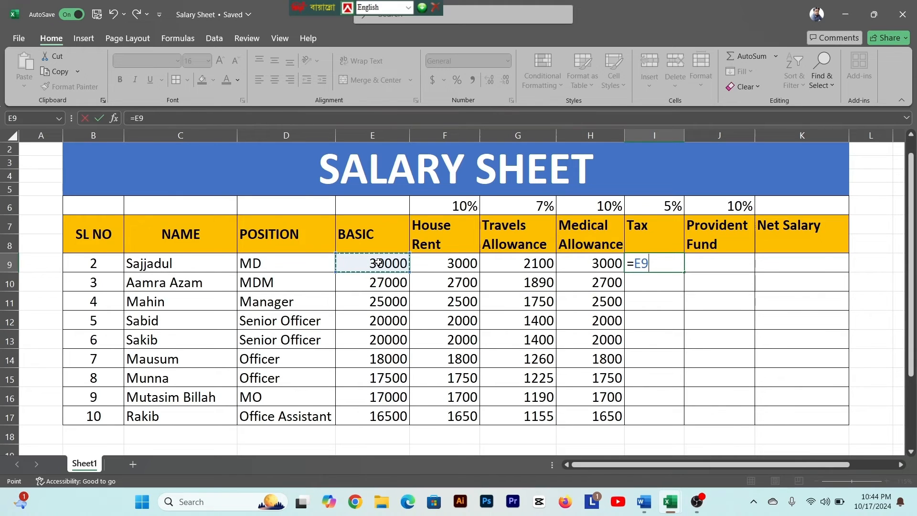
type("*5%")
key("ctrl+Return")
double_click(684, 272)
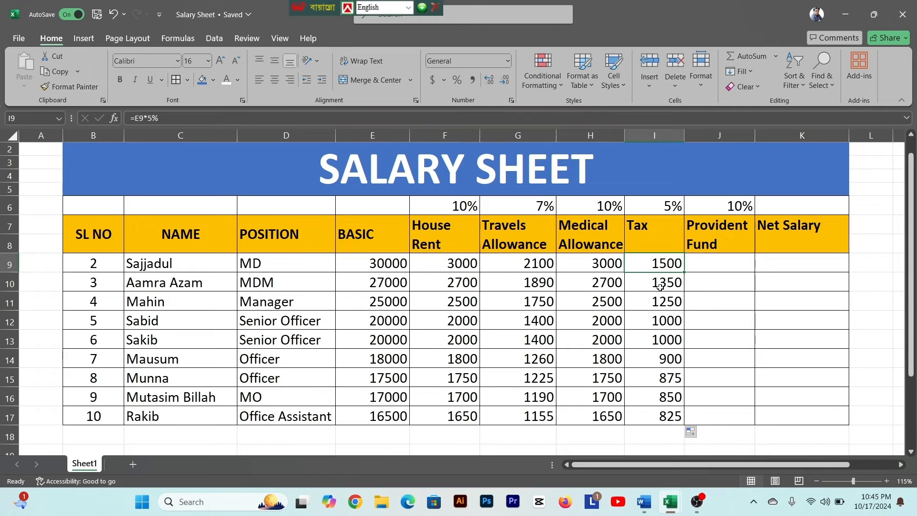
left_click(661, 287)
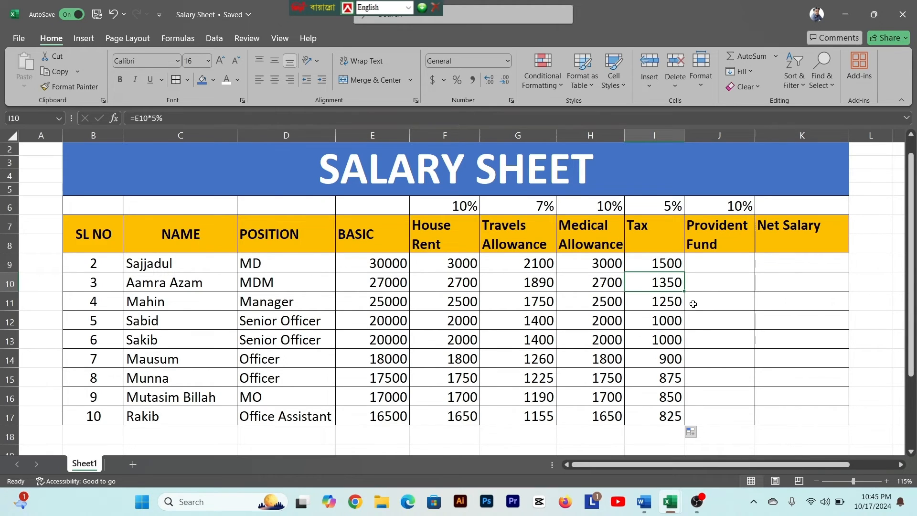
- Calculate the Provident Fund in J9 with =E9*10% and copy the formula down through J17
left_click(710, 263)
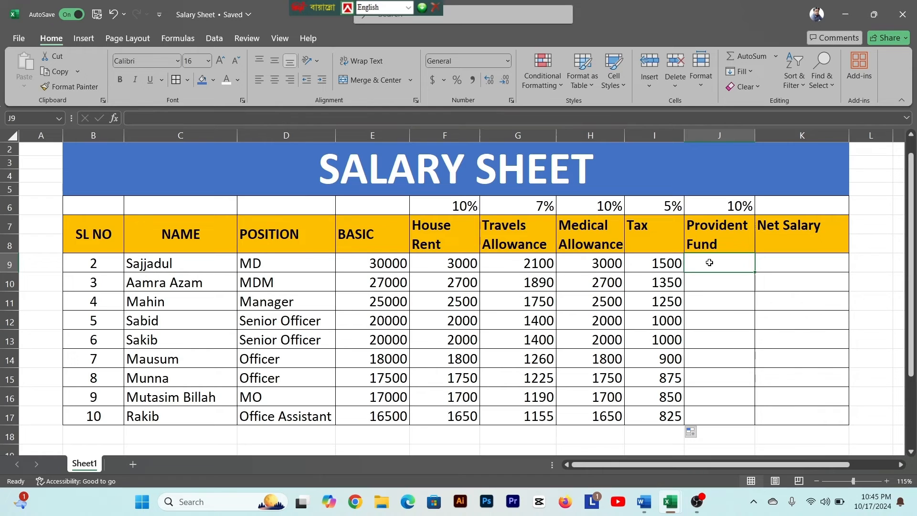
type("=")
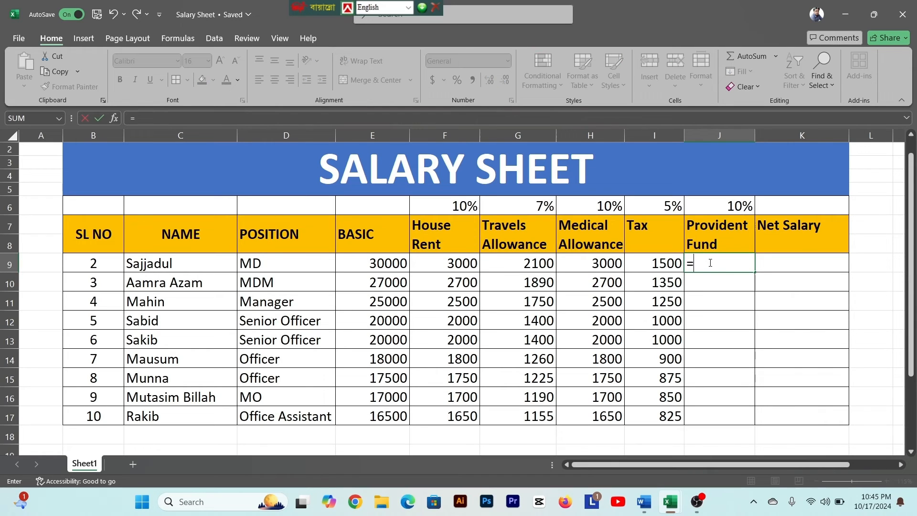
left_click(380, 263)
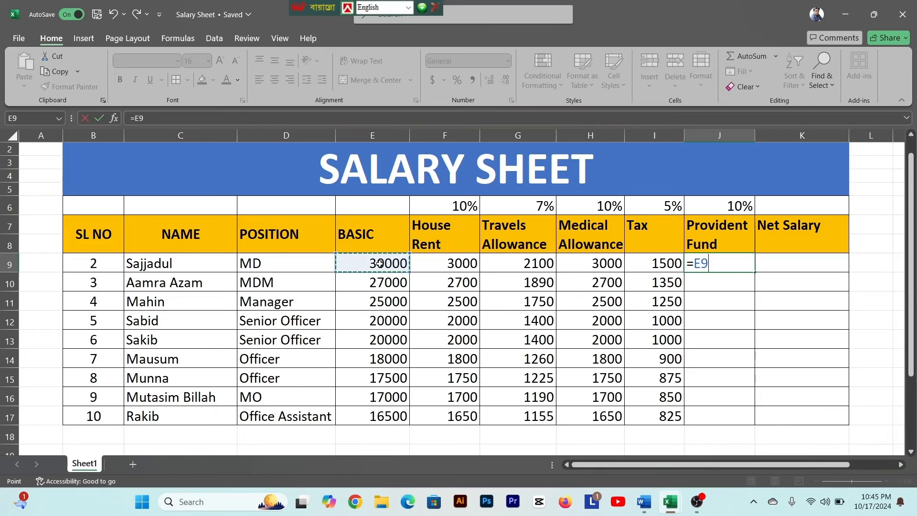
type("*10%")
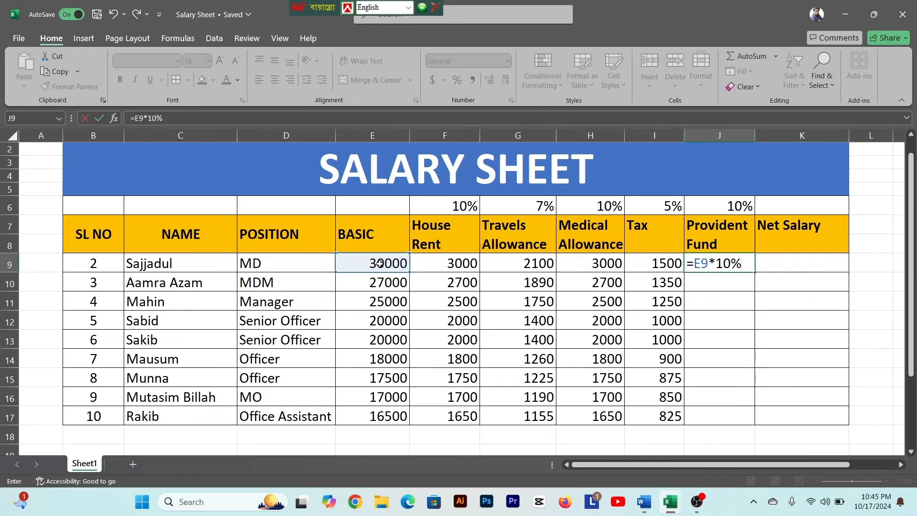
key("Return")
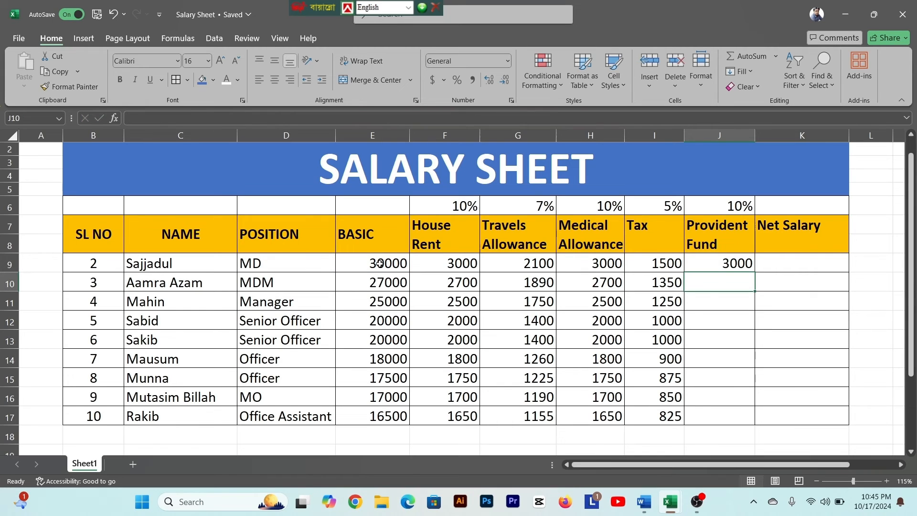
left_click(727, 266)
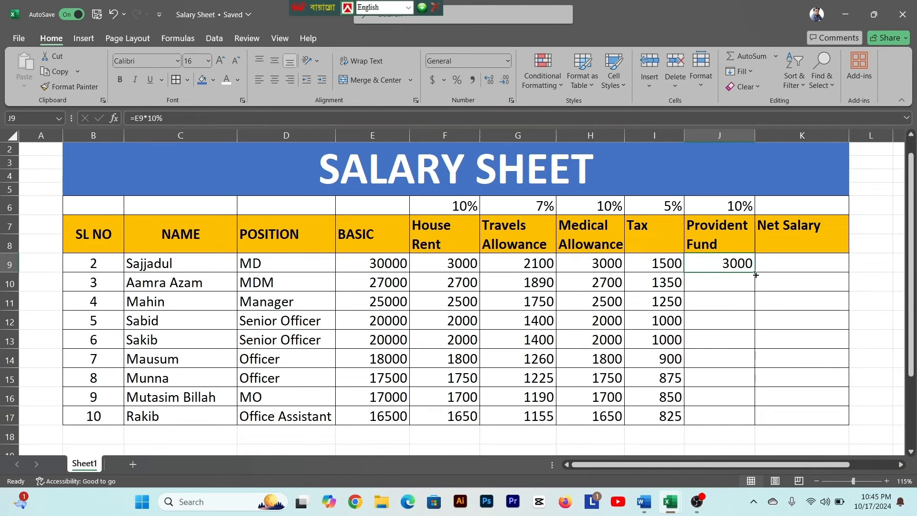
left_click_drag(754, 272, 751, 418)
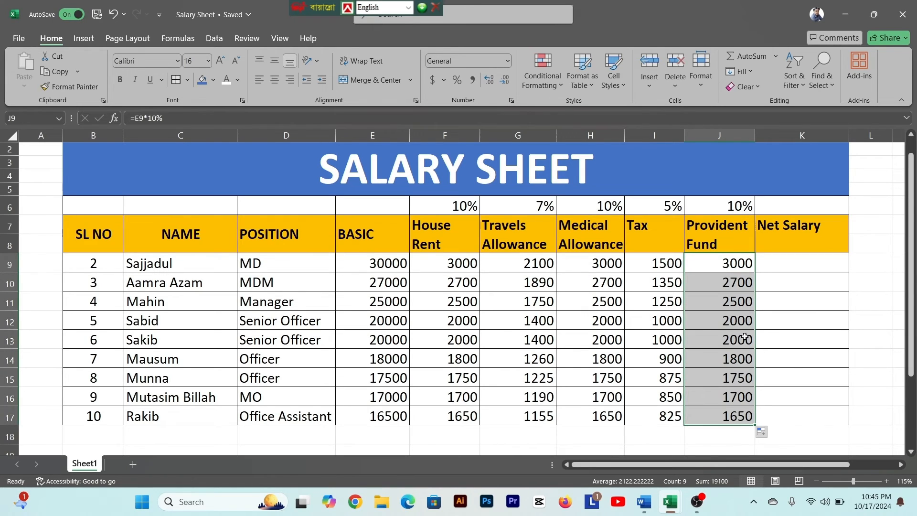
left_click(728, 268)
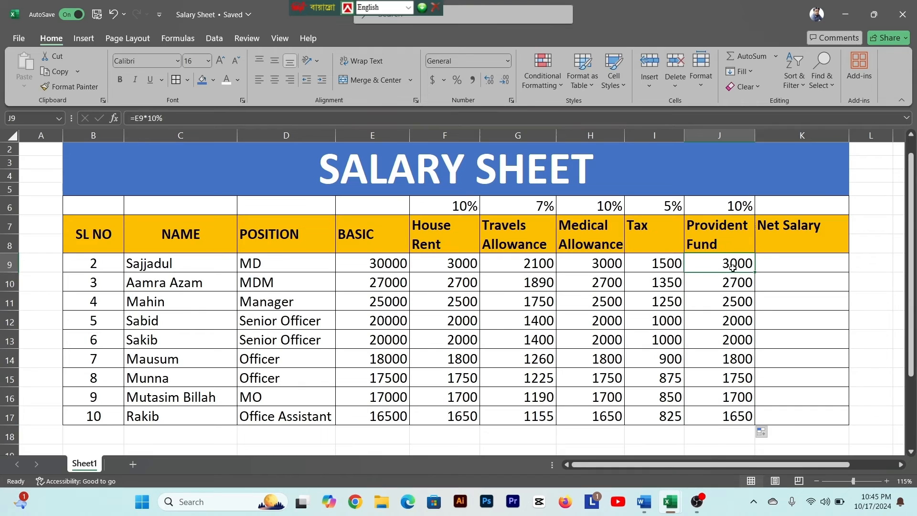
- Switch to the Salary Sheet document in Word and review which percentages are allowances and which are tax and provident fund deductions
left_click(776, 261)
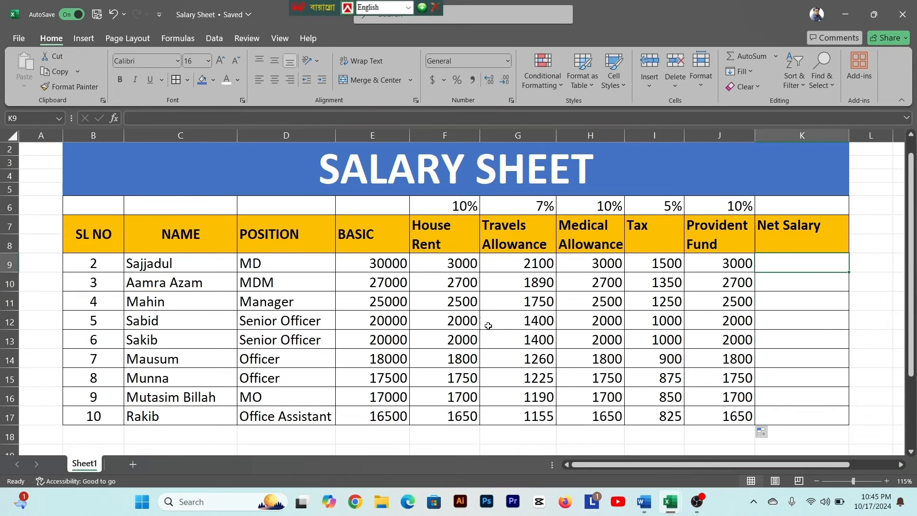
left_click(655, 505)
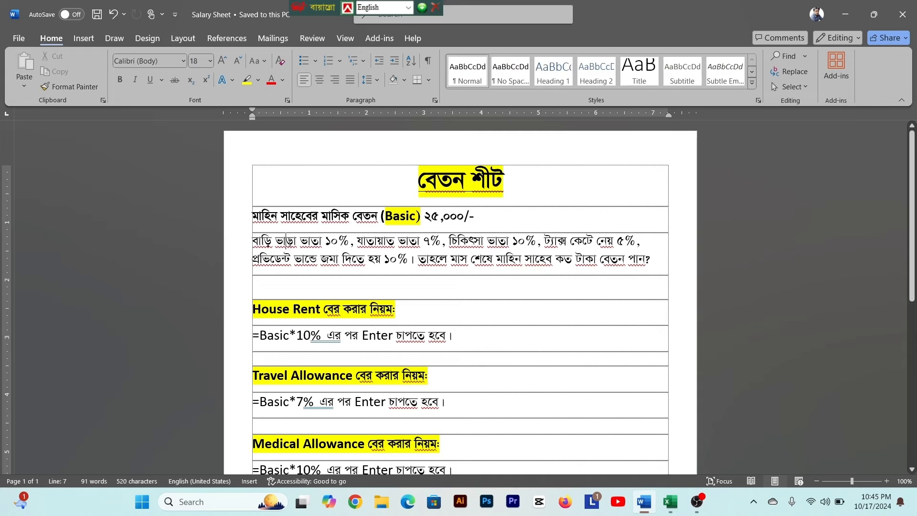
left_click_drag(276, 245, 423, 245)
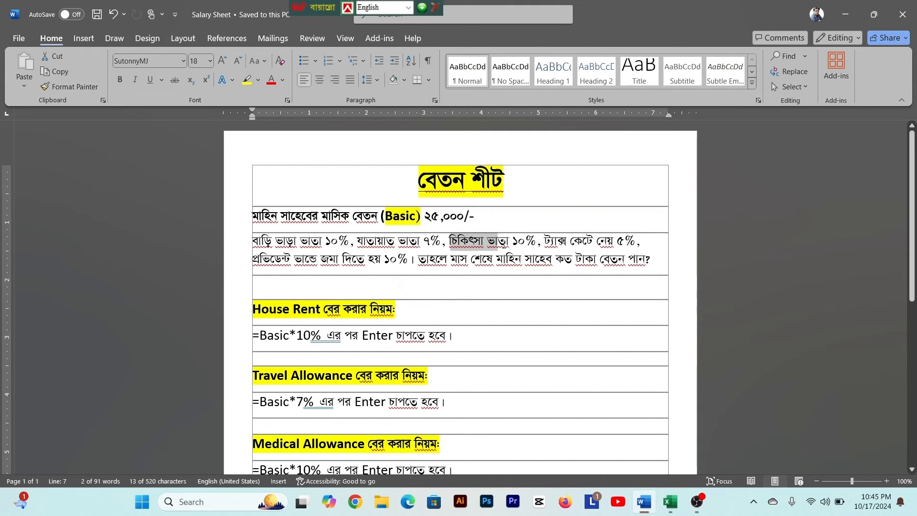
left_click_drag(554, 242, 643, 242)
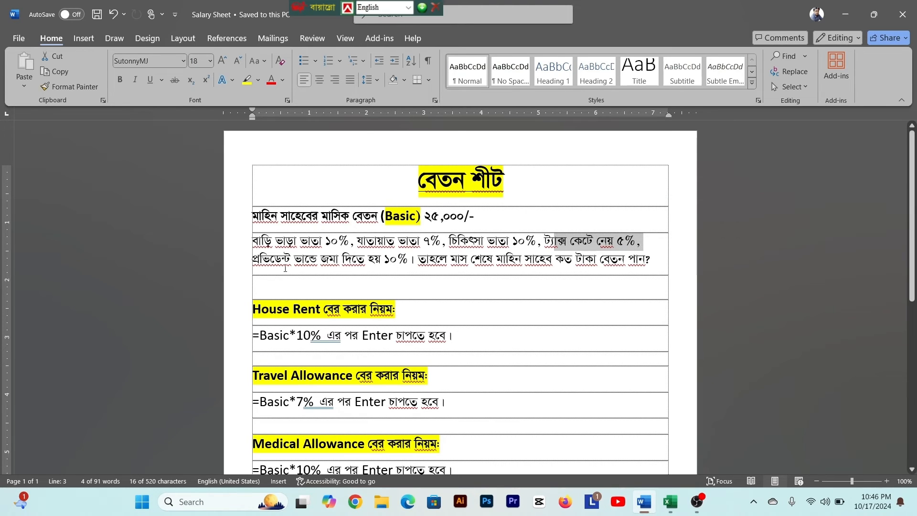
left_click_drag(253, 259, 405, 264)
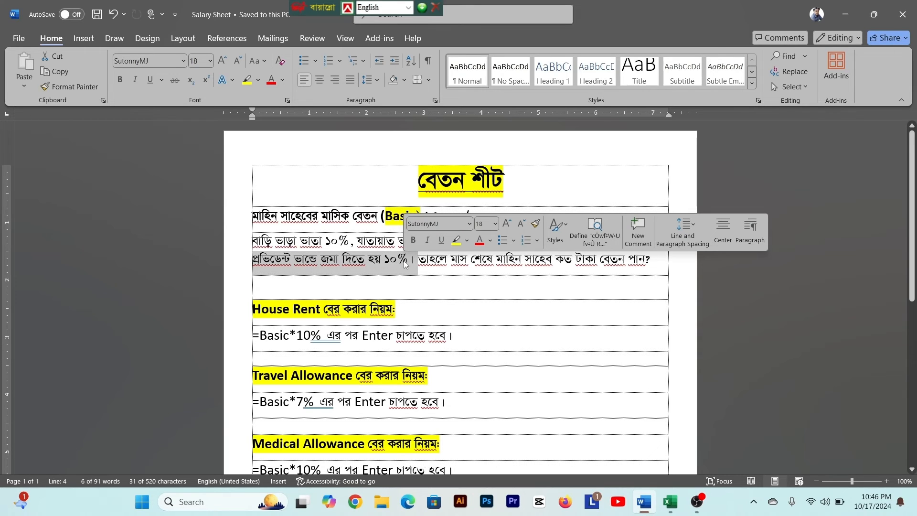
left_click(405, 263)
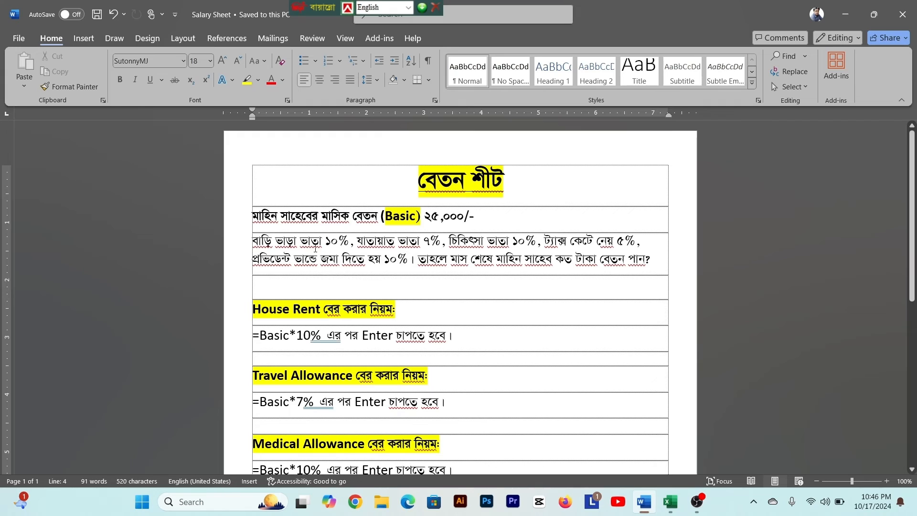
left_click_drag(279, 244, 624, 245)
left_click_drag(285, 259, 394, 260)
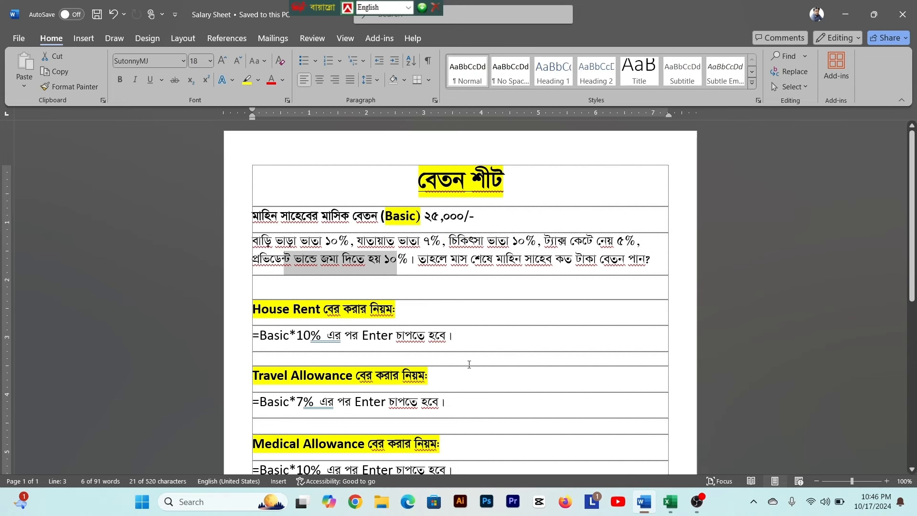
left_click(469, 365)
- Switch back to the Salary Sheet workbook in Excel and calculate the Net Salary in K9 with =E9+F9+G9+H9-I9-J9
left_click(669, 503)
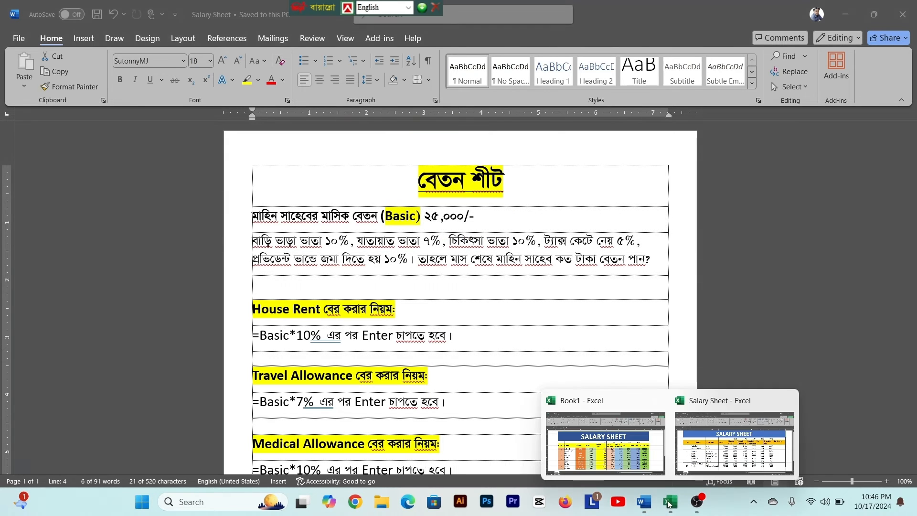
left_click(734, 442)
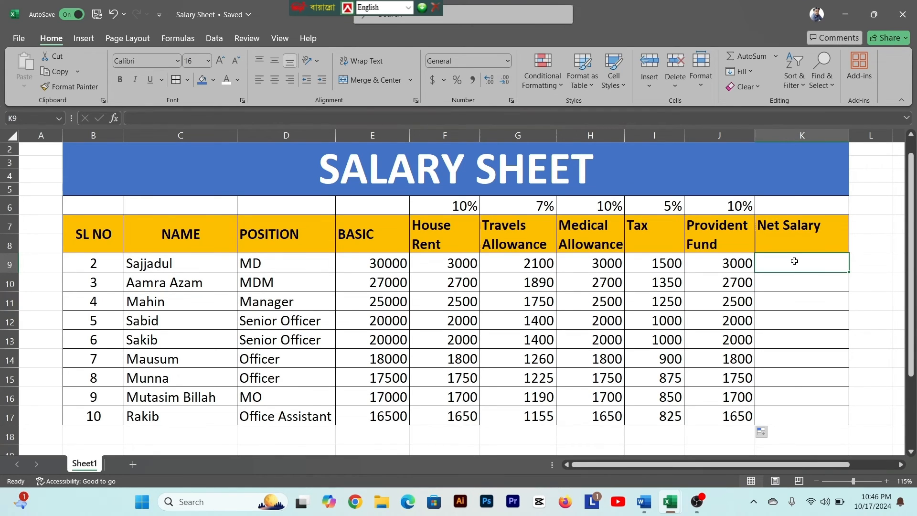
type("=")
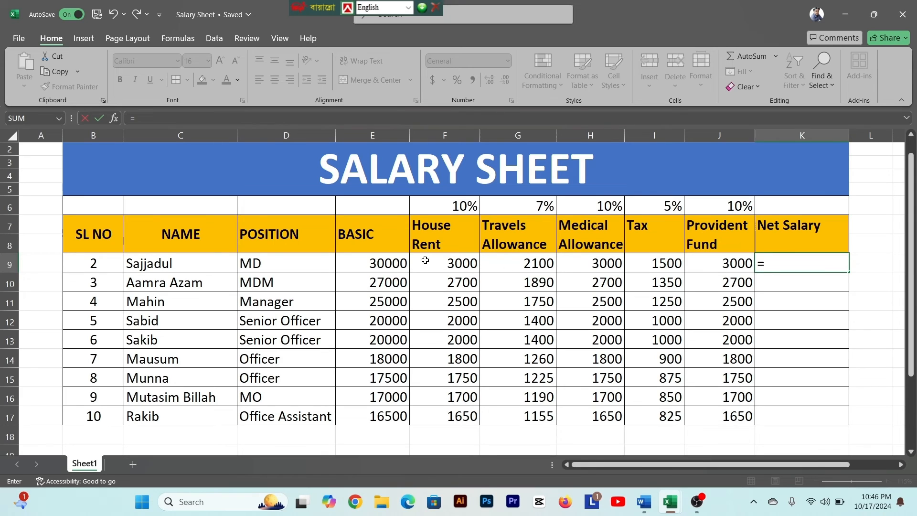
left_click(372, 265)
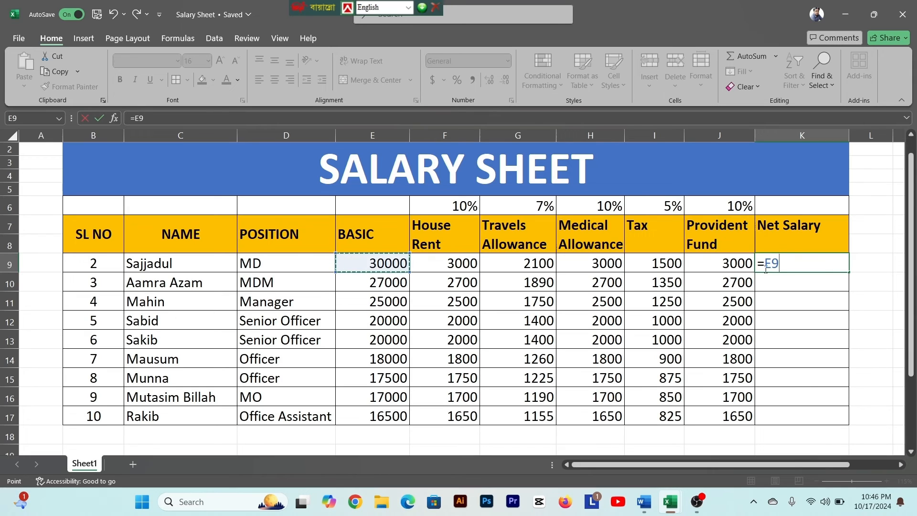
type("+")
left_click(440, 266)
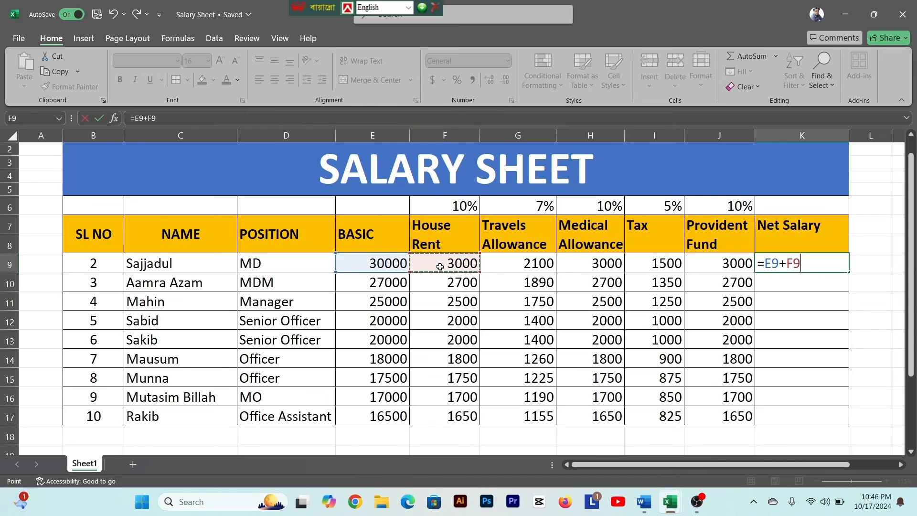
type("+")
left_click(527, 265)
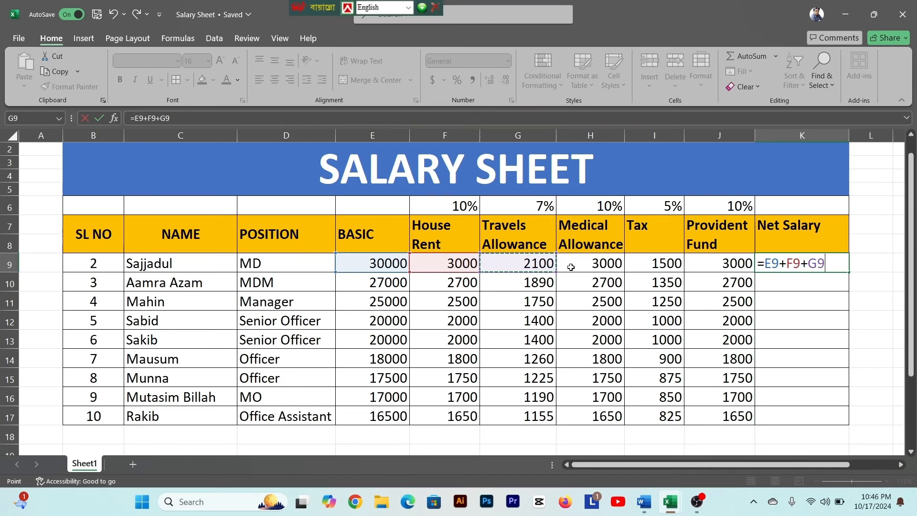
type("+")
left_click(600, 267)
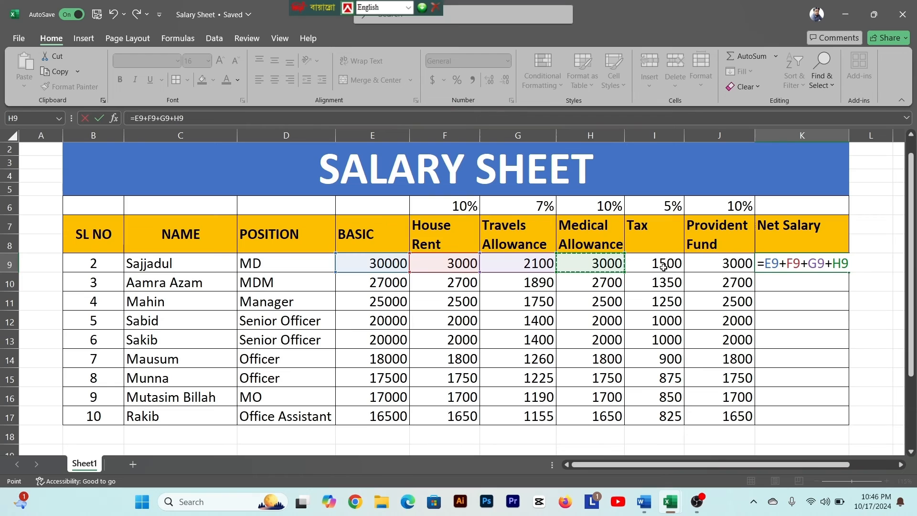
type("-")
left_click(664, 265)
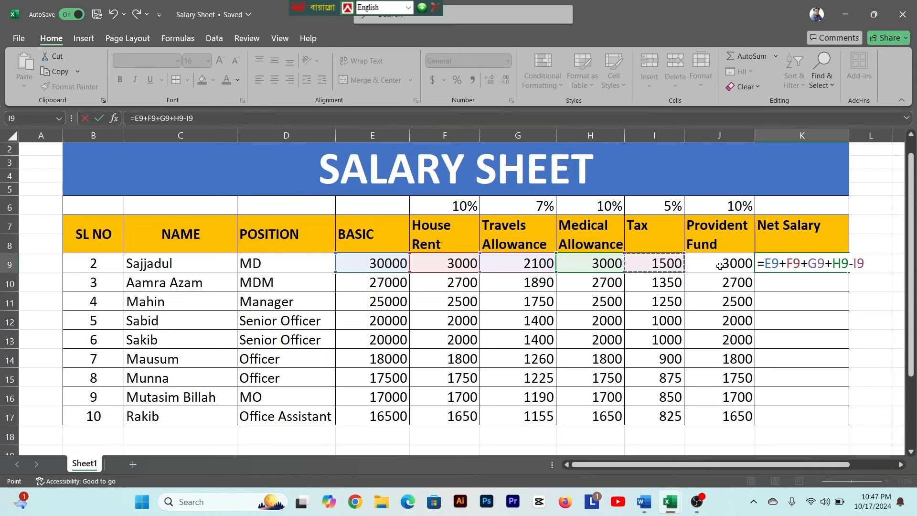
type("-")
left_click(724, 266)
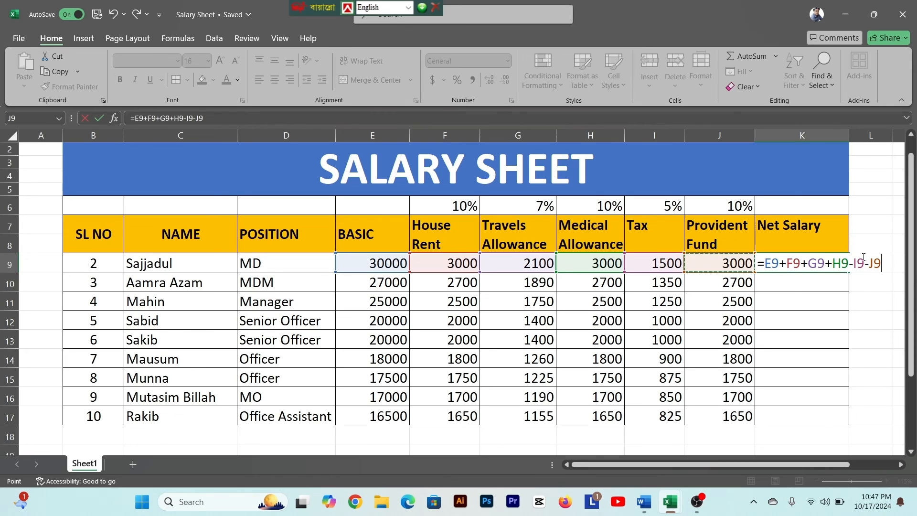
key("Return")
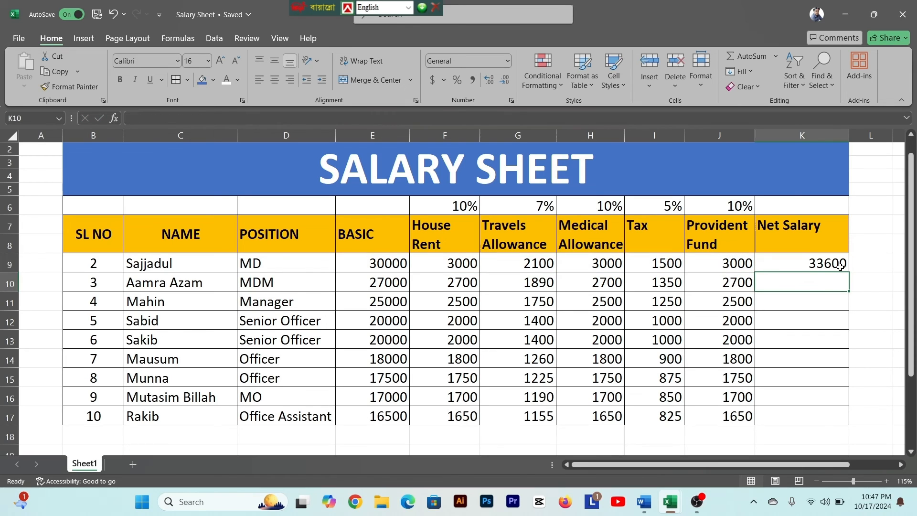
- Copy the Net Salary formula from K9 down through K17
left_click(816, 260)
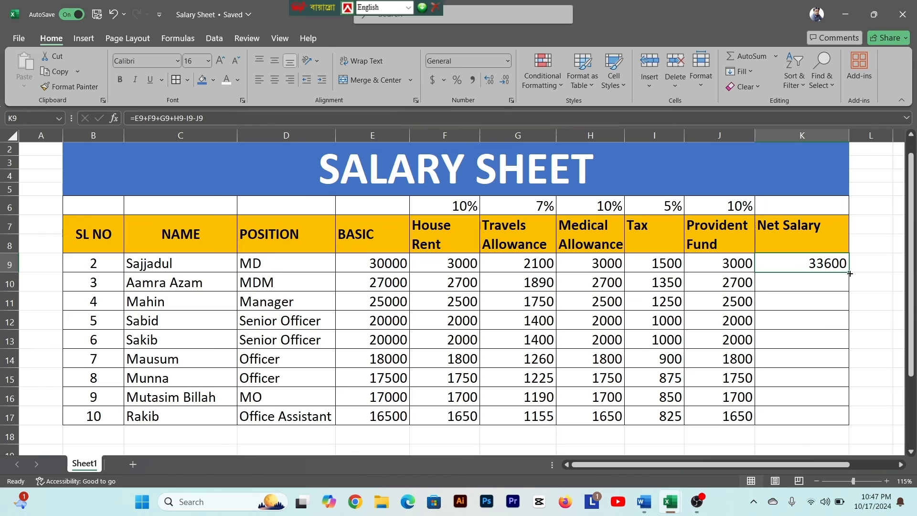
left_click_drag(850, 273, 855, 419)
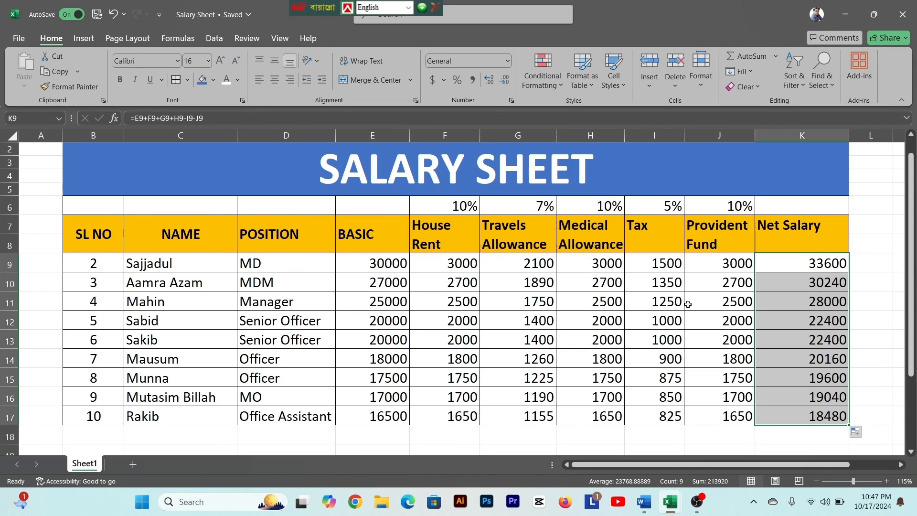
left_click(807, 266)
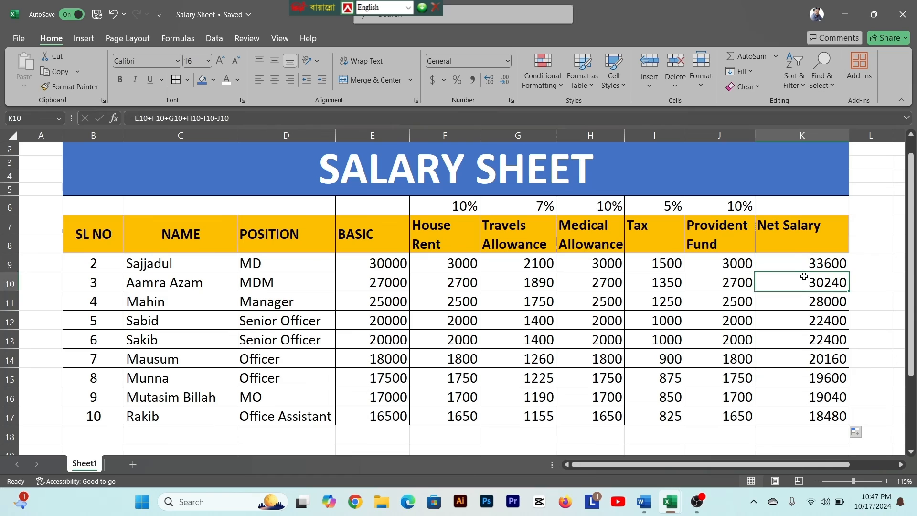
- Format the Net Salary values in K9:K17 as centered and bold with an orange fill
left_click_drag(811, 263, 800, 416)
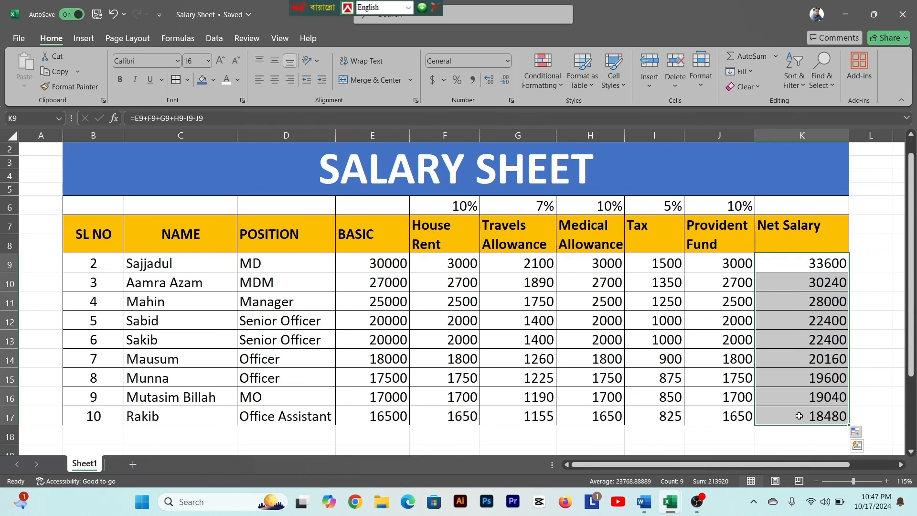
left_click(275, 79)
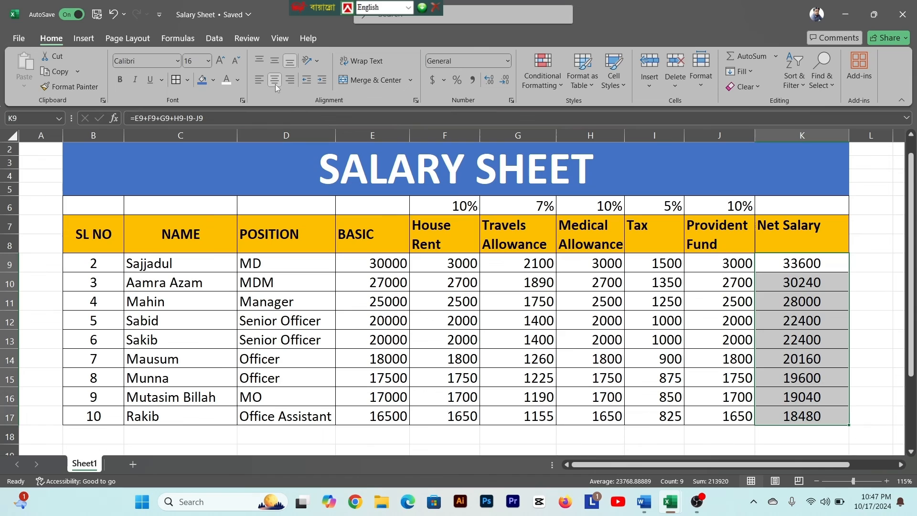
left_click(120, 79)
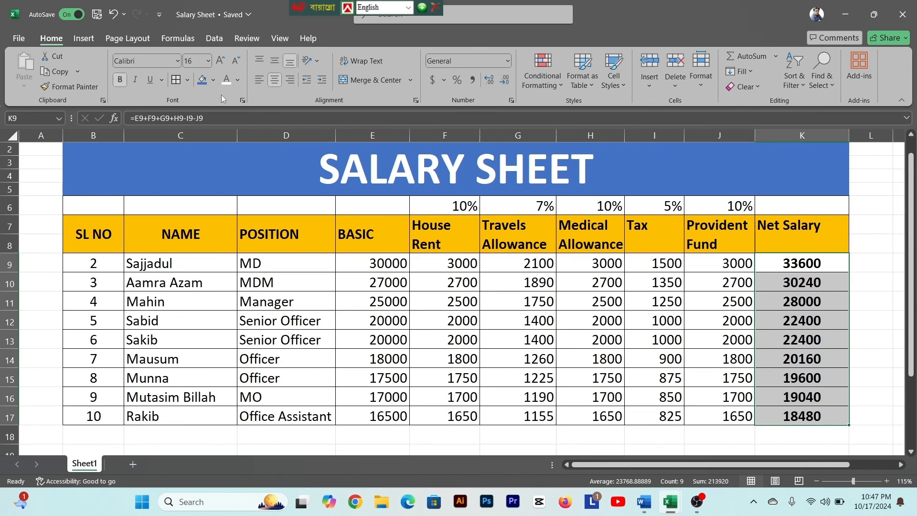
left_click(213, 81)
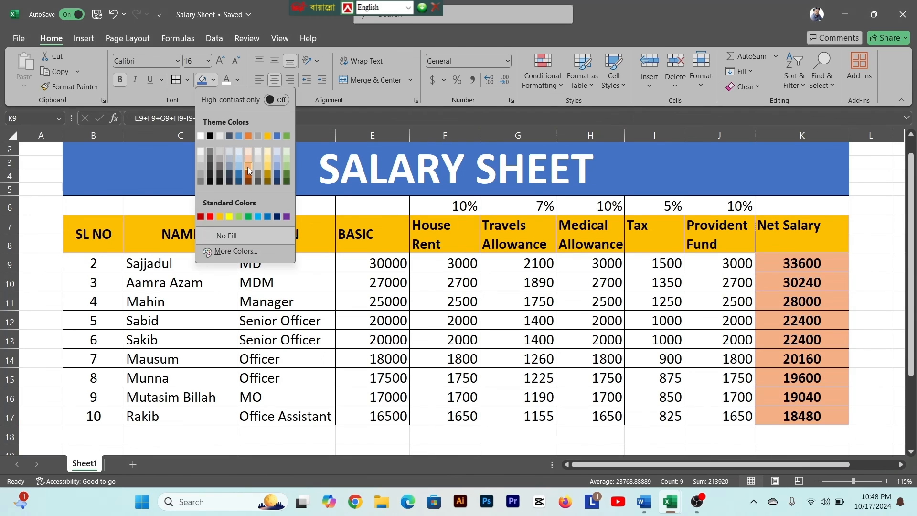
left_click(248, 136)
left_click(270, 280)
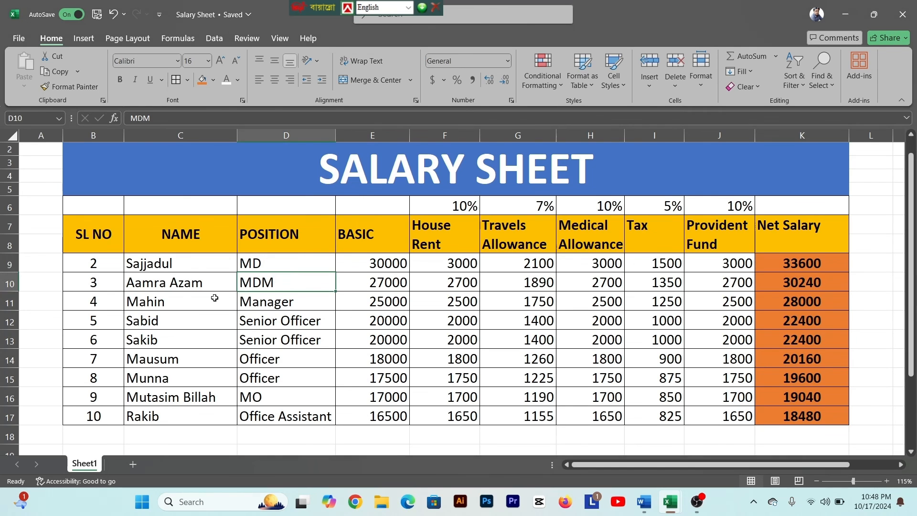
- Fill the Position cells D9:D17 with the gold theme color
scroll(214, 297, "down", 1)
left_click_drag(265, 218, 289, 364)
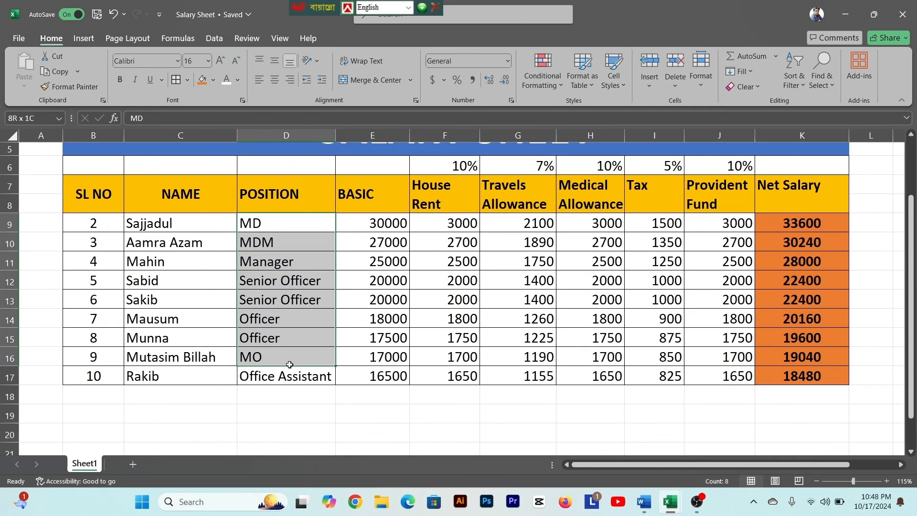
left_click(277, 296)
left_click_drag(274, 230, 289, 379)
left_click(213, 82)
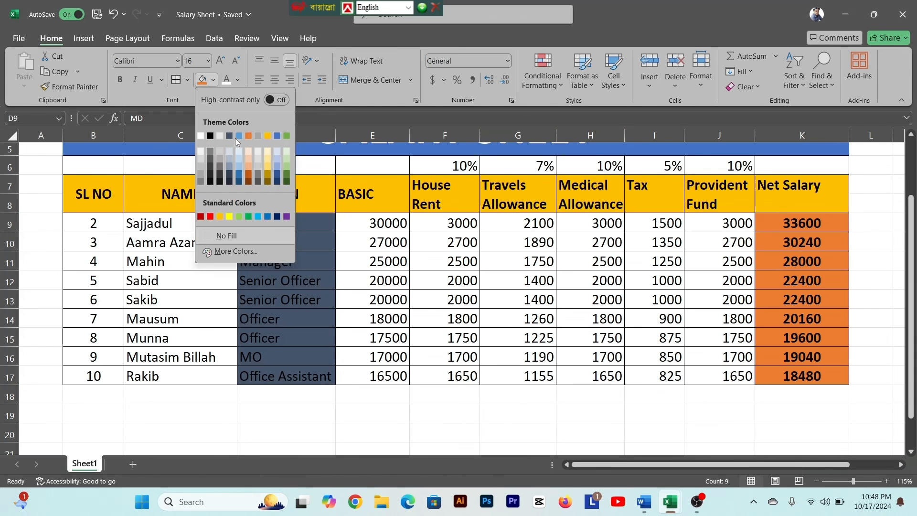
left_click(267, 136)
- Fill the Basic cells E9:E17 with light green and the House Rent cells F9:F17 with blue
left_click_drag(374, 223, 375, 376)
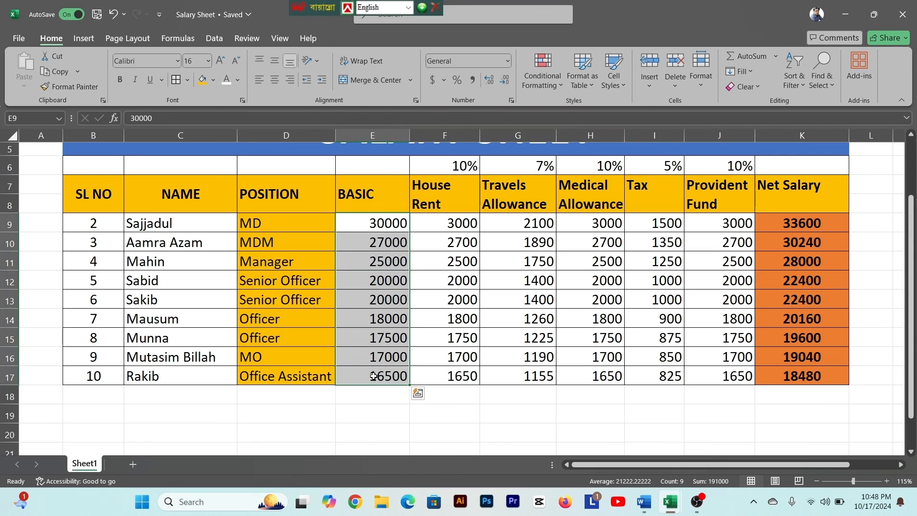
left_click(216, 82)
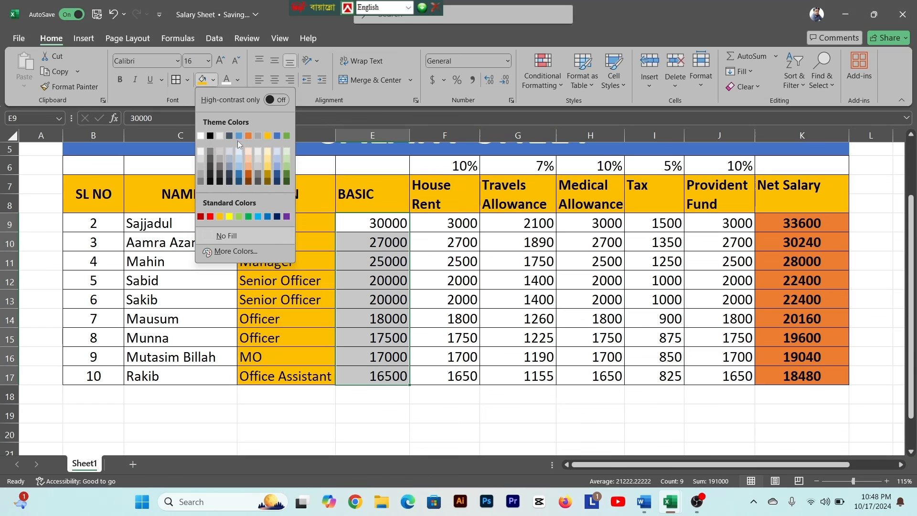
left_click(288, 167)
left_click(476, 222)
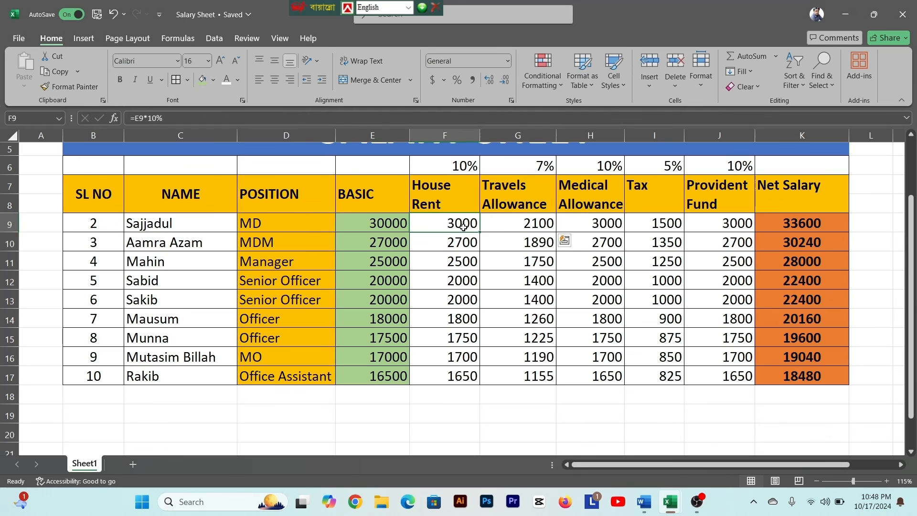
left_click_drag(463, 227, 466, 374)
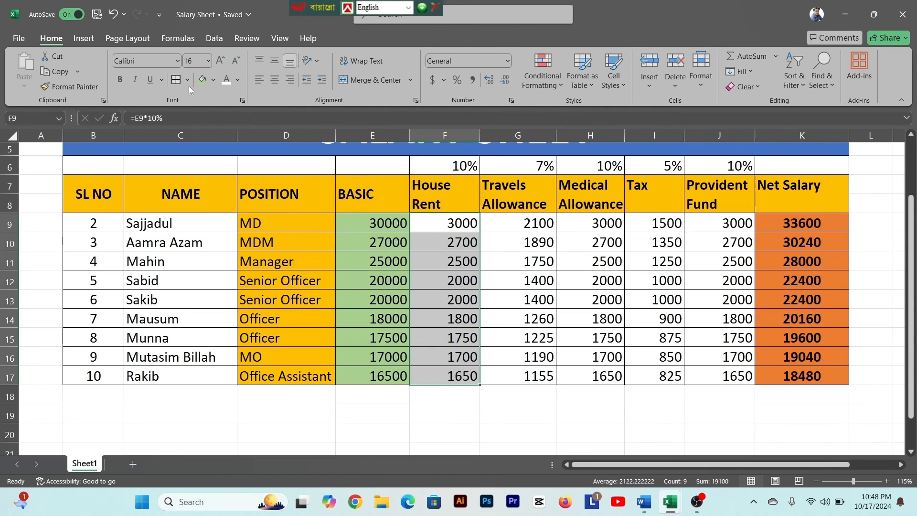
left_click(214, 80)
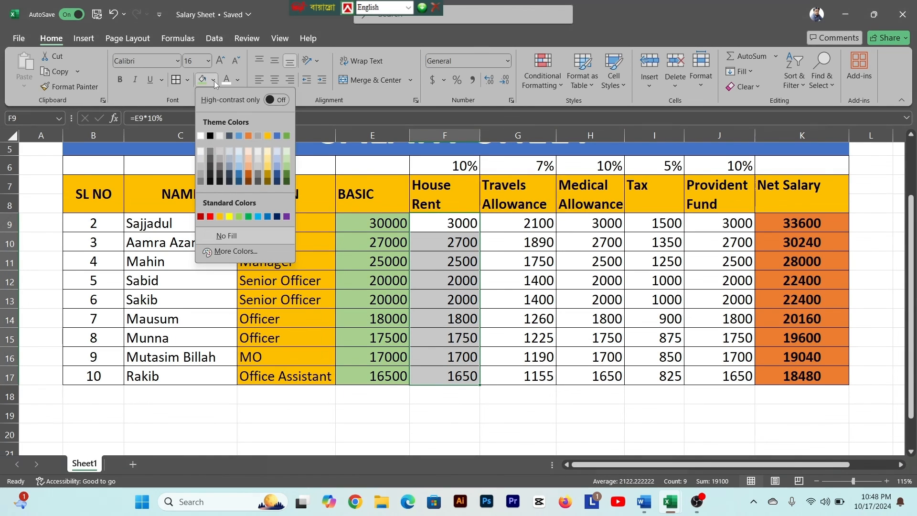
left_click(238, 136)
- Fill the Travels Allowance cells G9:G17 yellow, Medical Allowance H9:H17 light gray, Tax I9:I17 light green and Provident Fund J9:J17 blue
left_click_drag(540, 222, 542, 377)
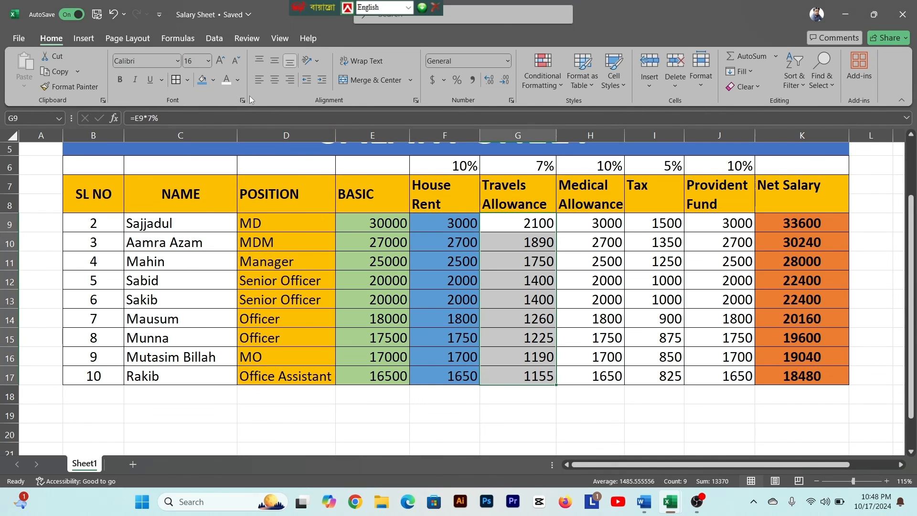
left_click(214, 81)
left_click(240, 220)
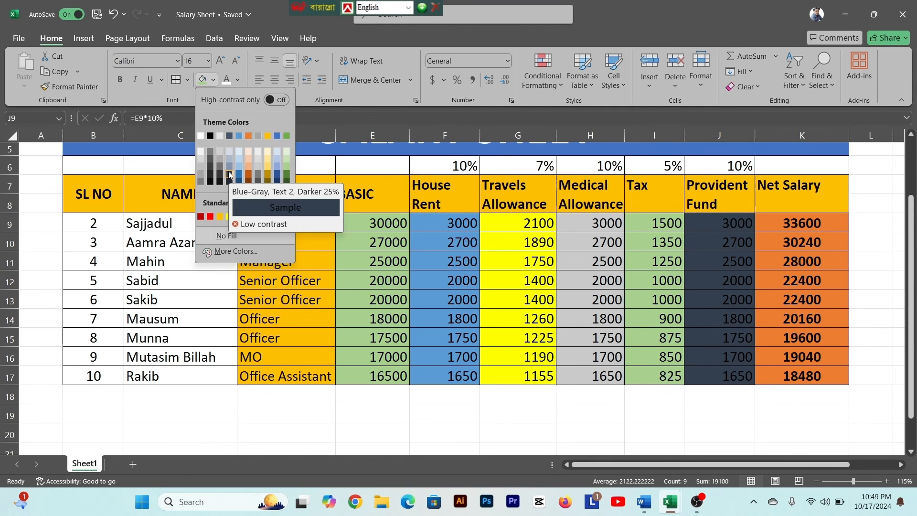
left_click(238, 136)
left_click(259, 333)
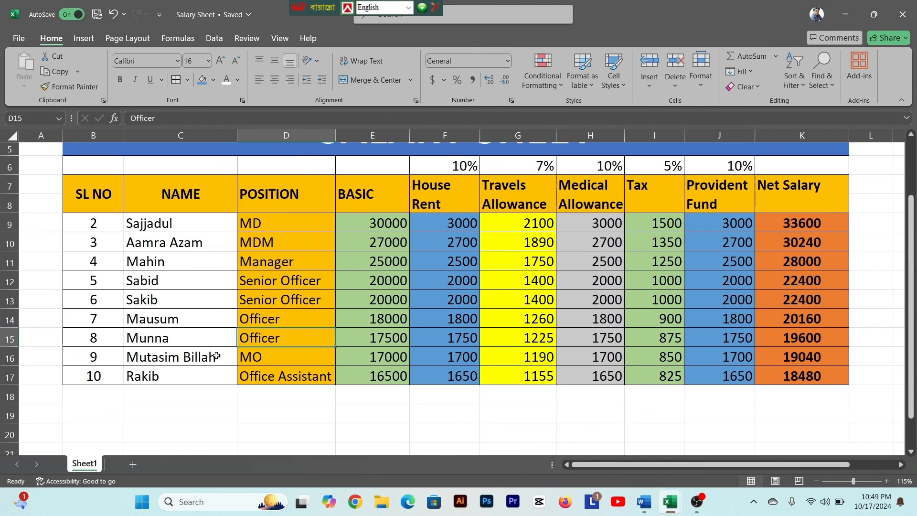
left_click_drag(81, 358, 632, 360)
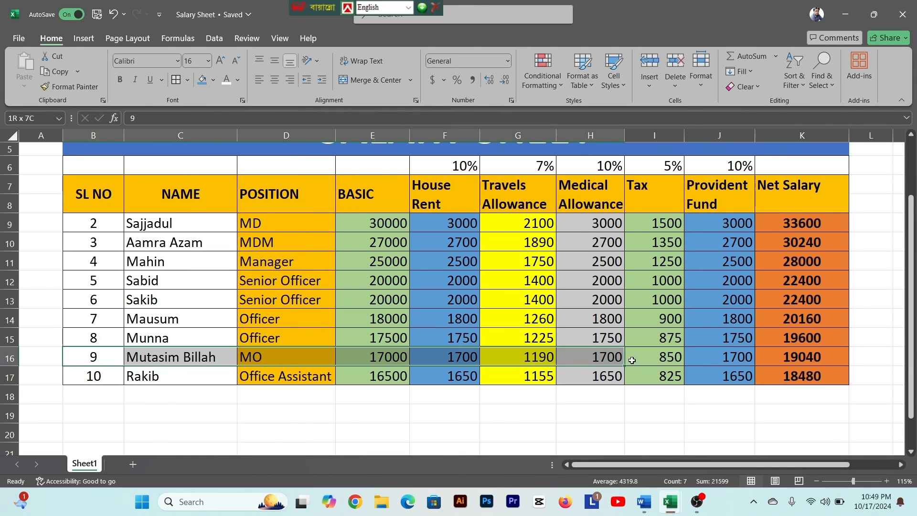
left_click(633, 360)
left_click_drag(592, 213, 596, 374)
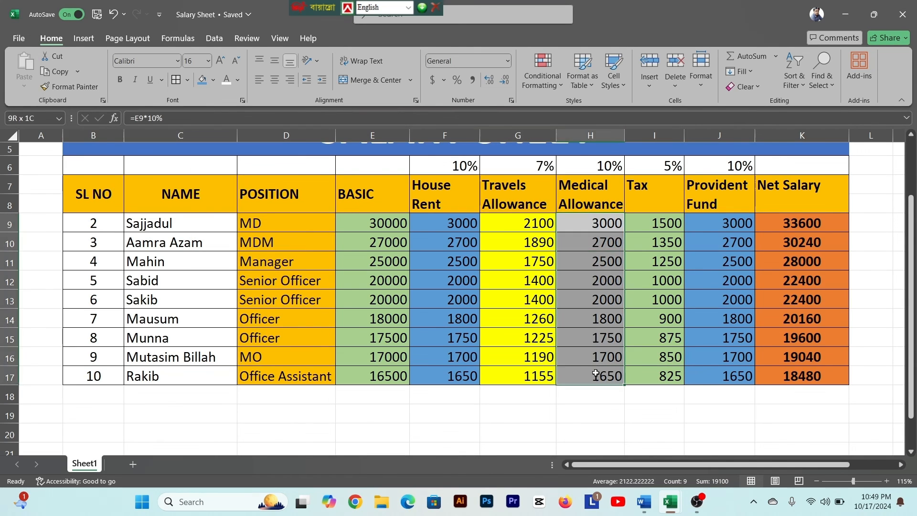
left_click(595, 374)
left_click(519, 305)
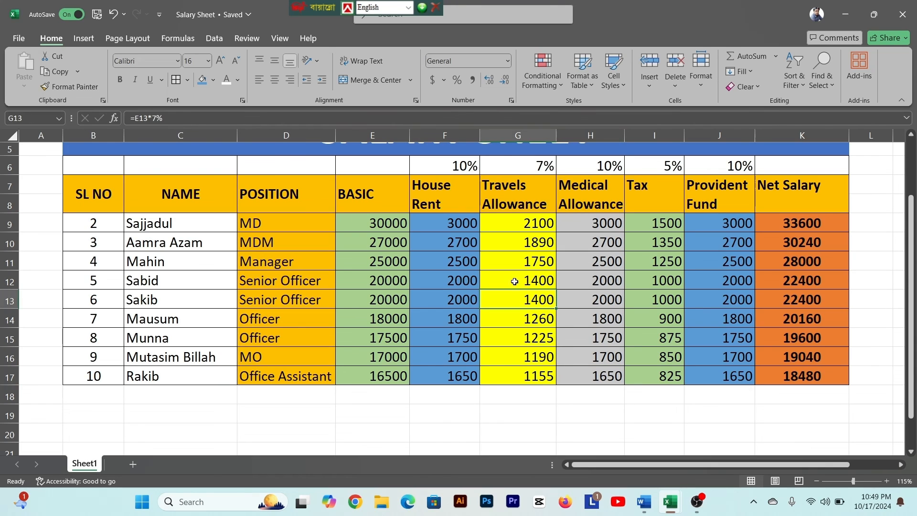
left_click(515, 282)
left_click(517, 260)
left_click(519, 243)
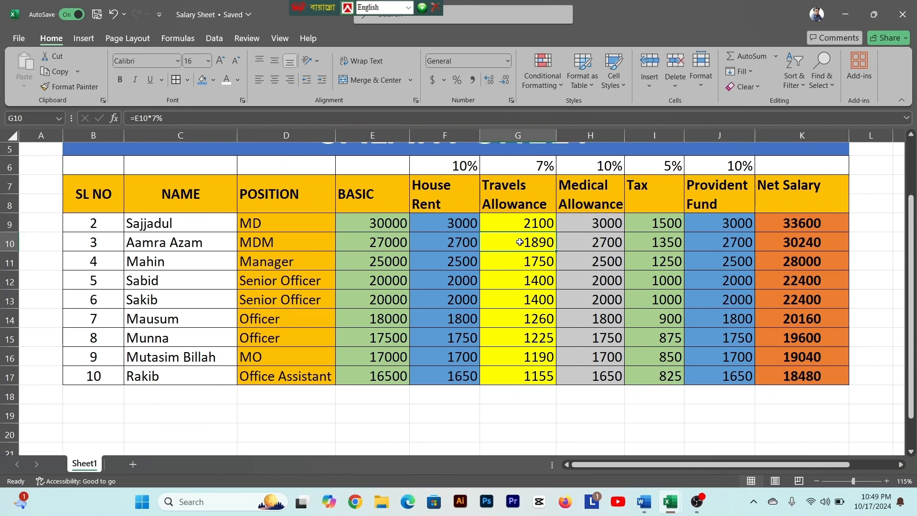
left_click(470, 272)
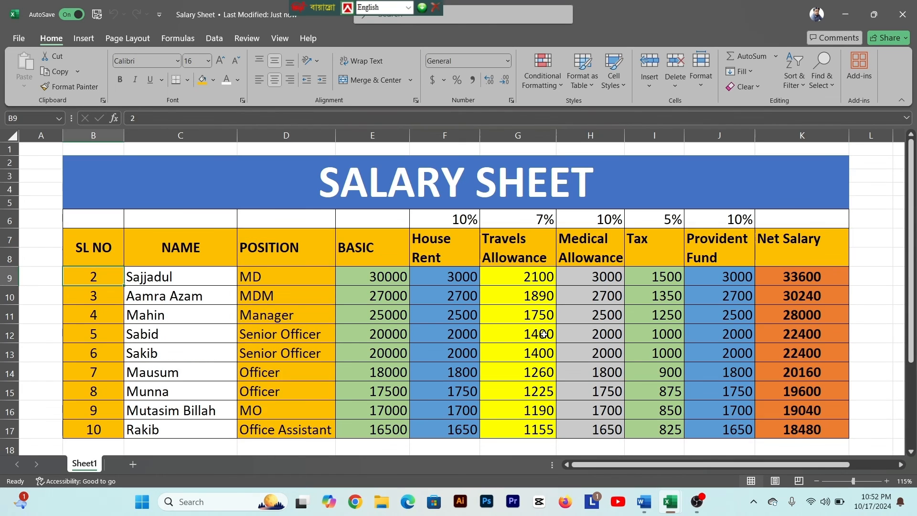
scroll(544, 334, "down", 1)
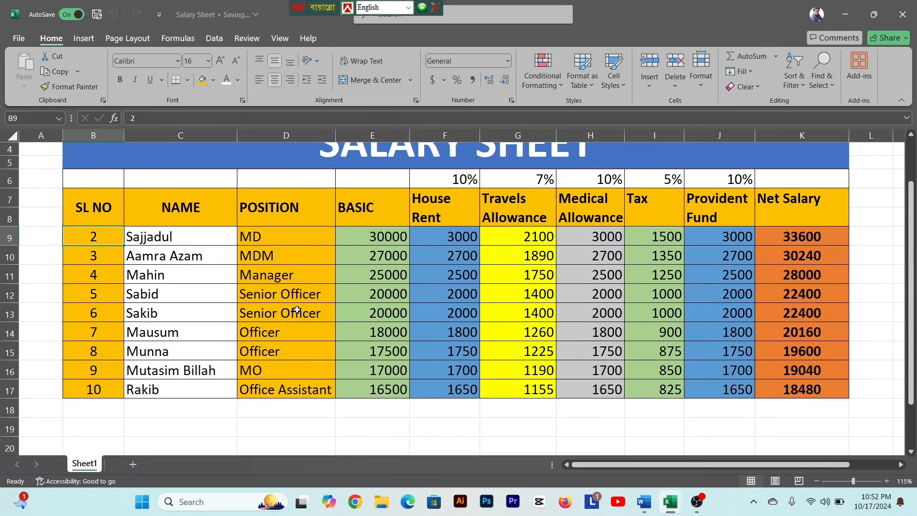
- Move the Salary Sheet file closer to the other desktop icons and reopen the workbook in Excel
left_click(846, 15)
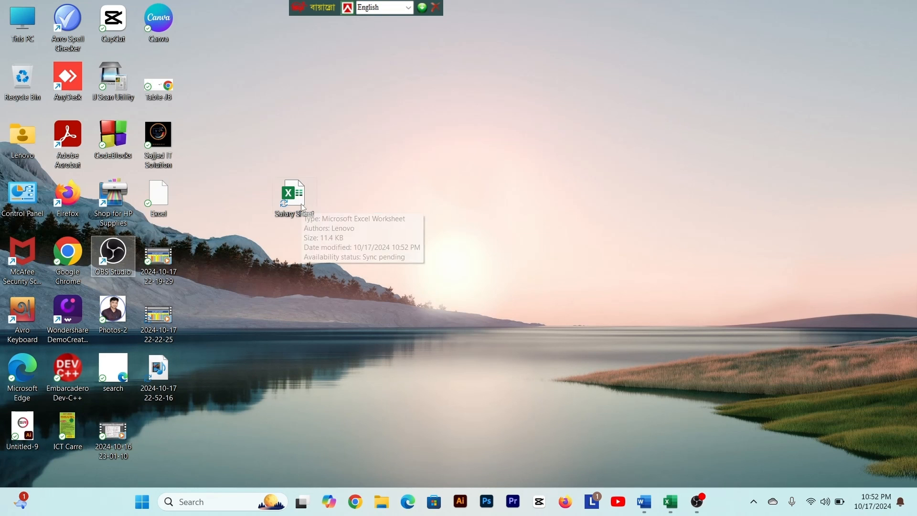
left_click_drag(305, 211, 269, 213)
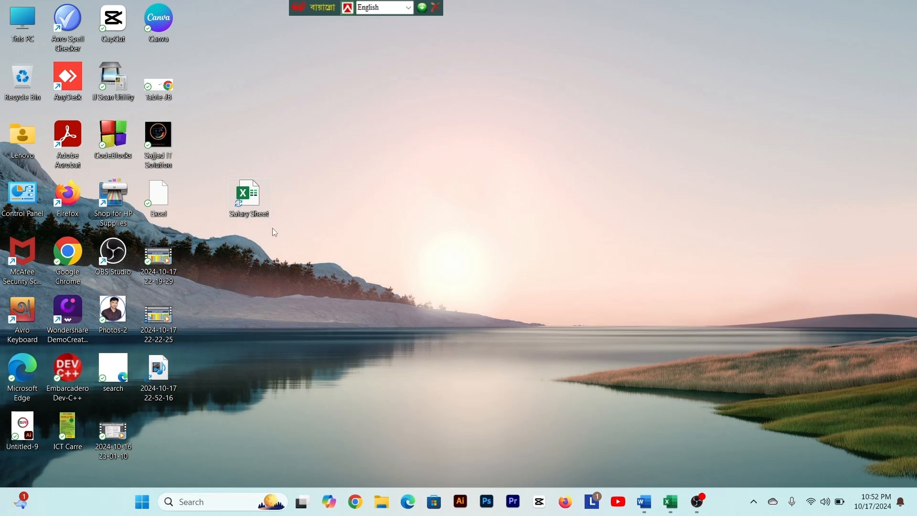
double_click(253, 201)
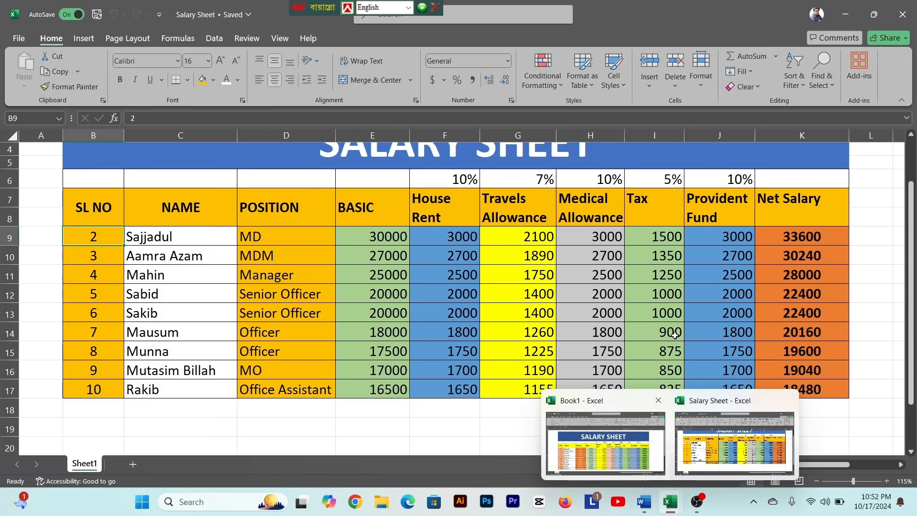
left_click(674, 335)
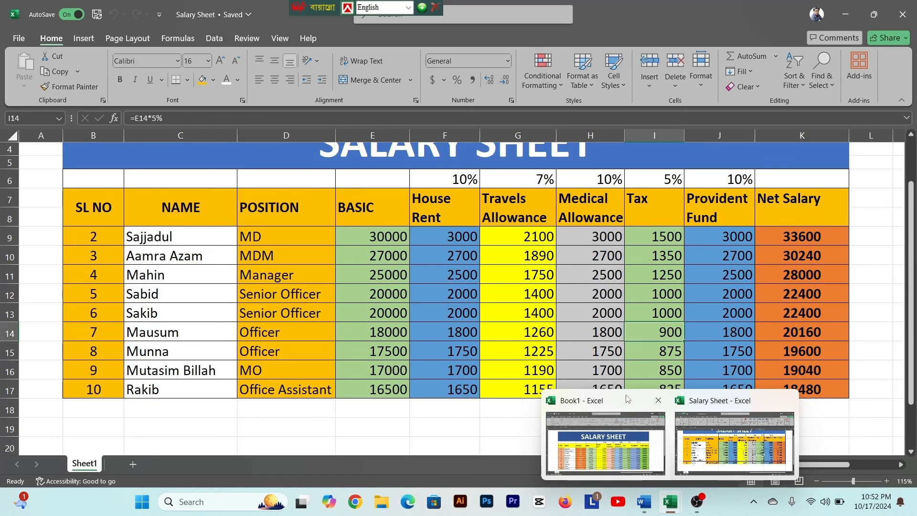